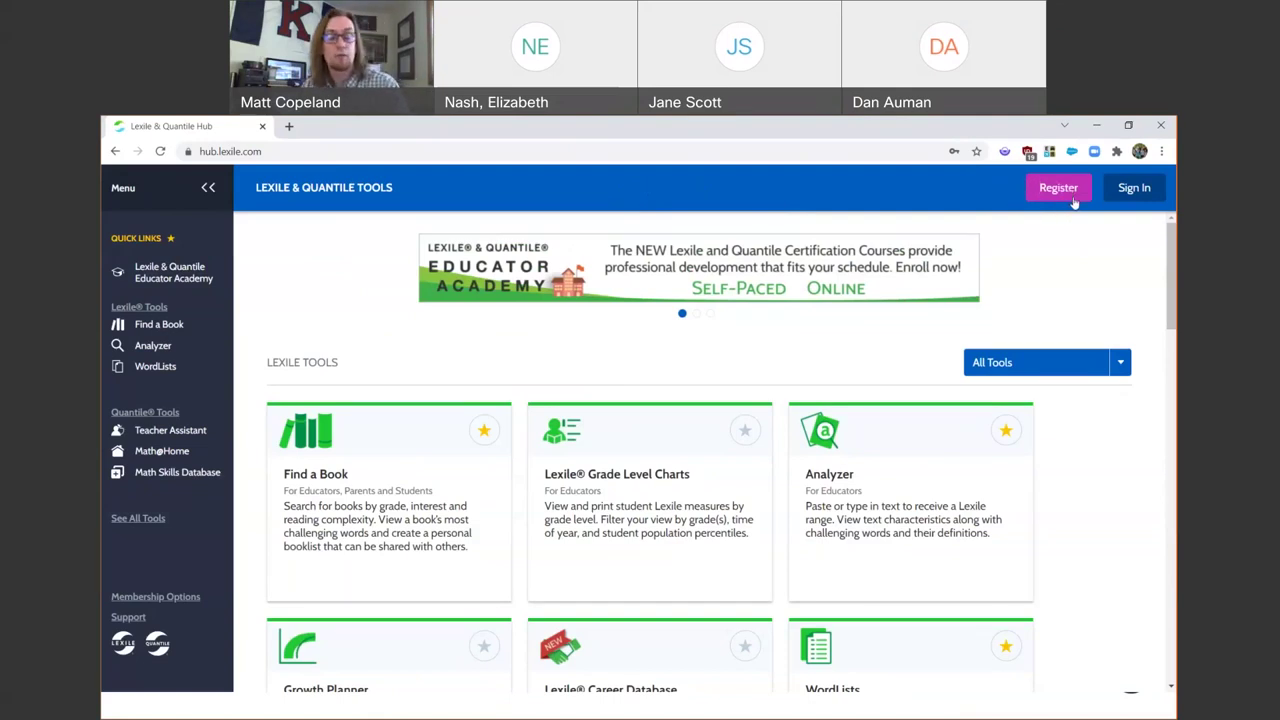
Open the Create an Account page using Register at the top right
{"action": "left_click", "coordinate": [1073, 199]}
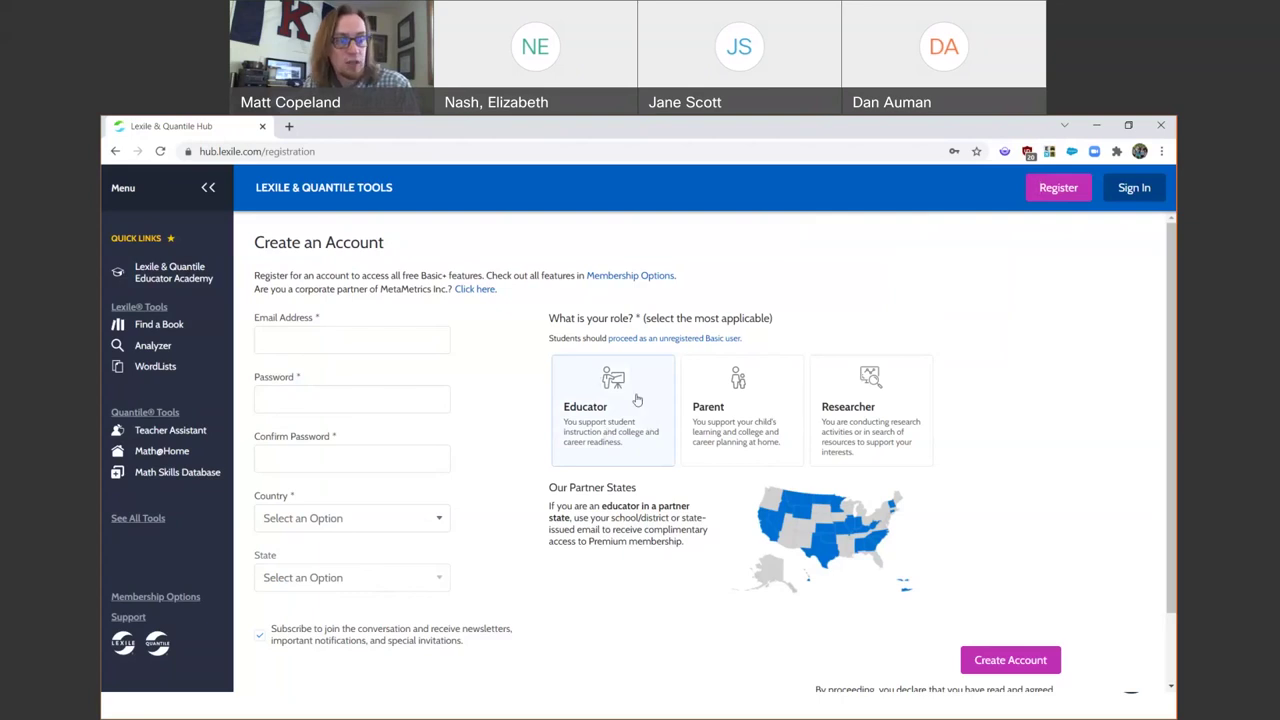
Choose the Educator role, then switch to the Sign In page with autofilled credentials
{"action": "left_click", "coordinate": [604, 452]}
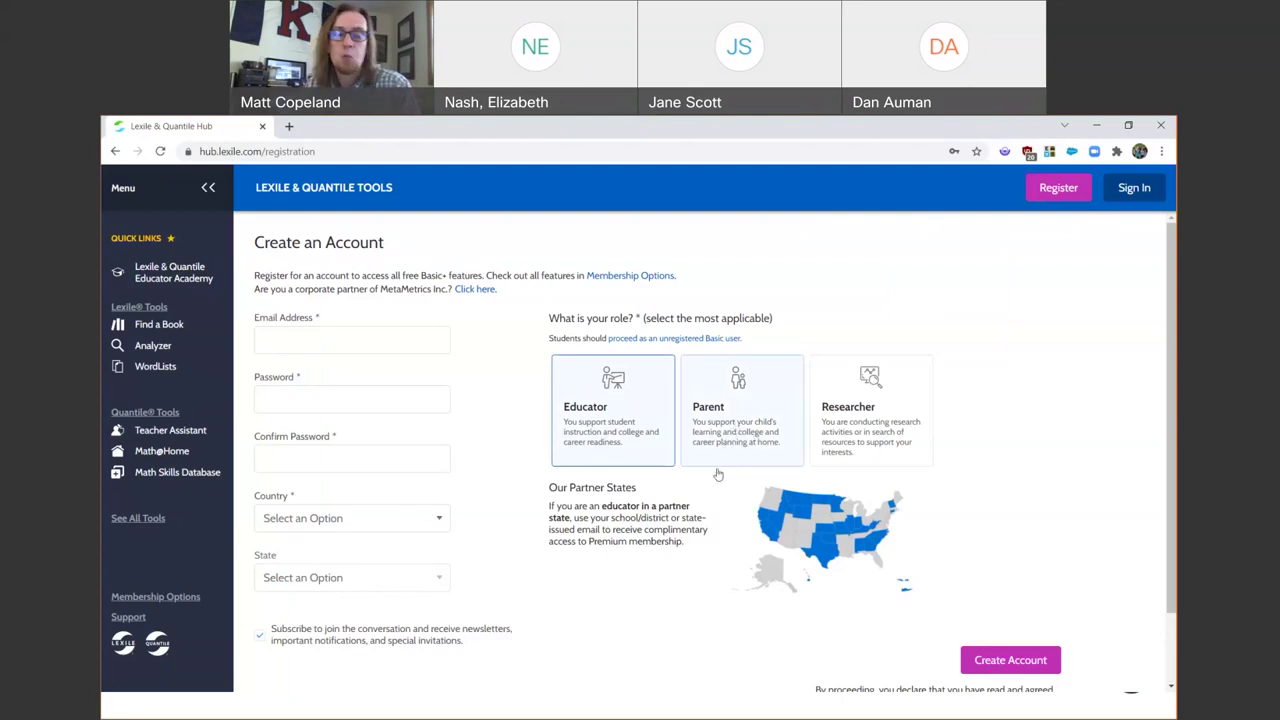
{"action": "left_click", "coordinate": [940, 325]}
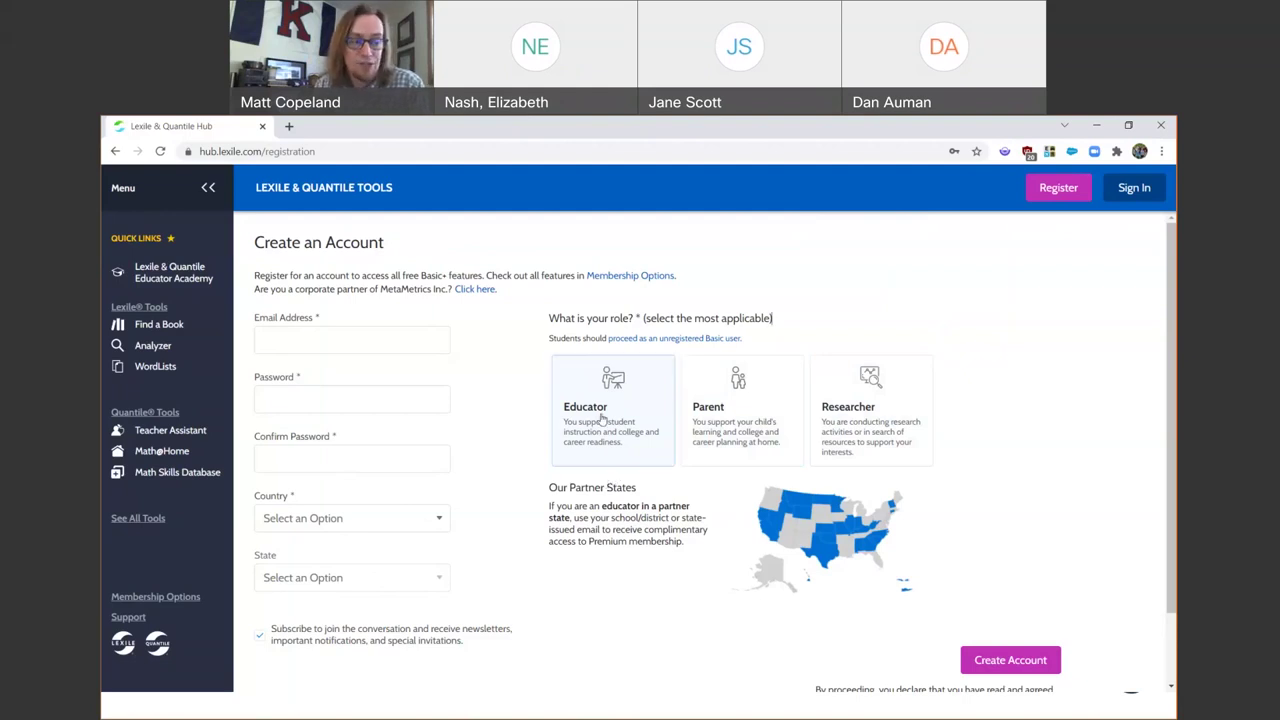
{"action": "left_click", "coordinate": [590, 420]}
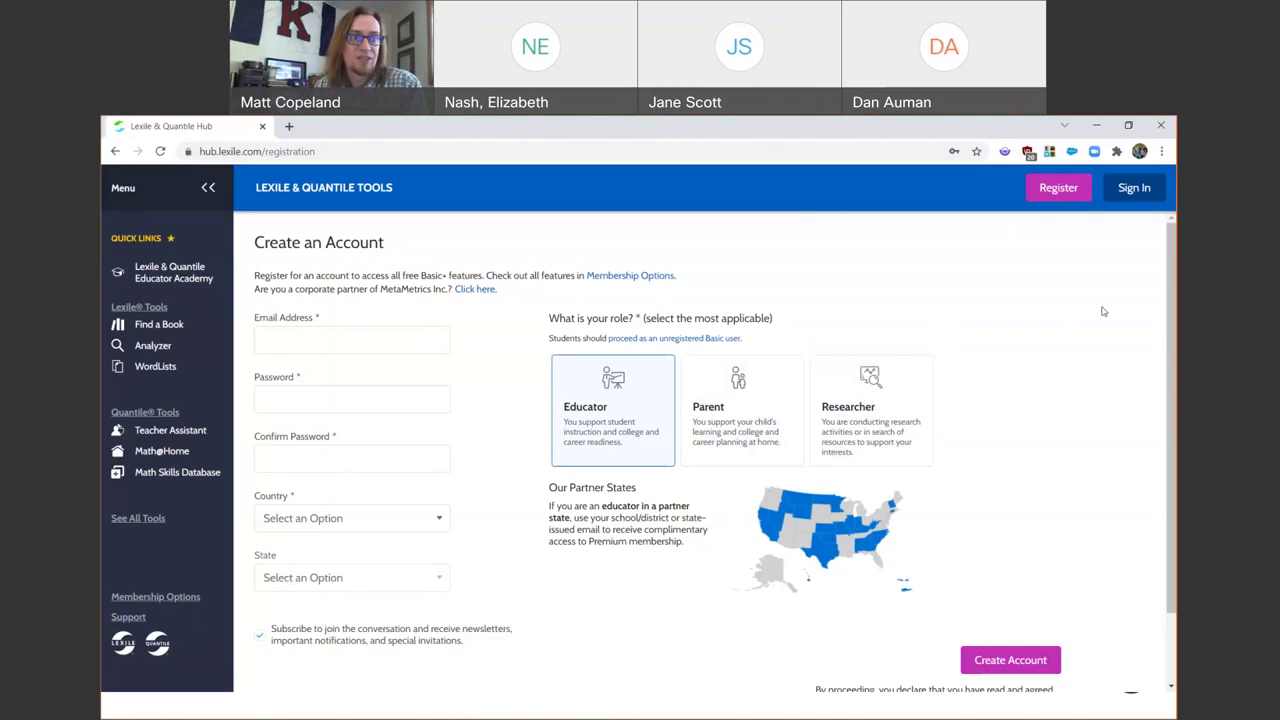
{"action": "left_click", "coordinate": [1135, 190]}
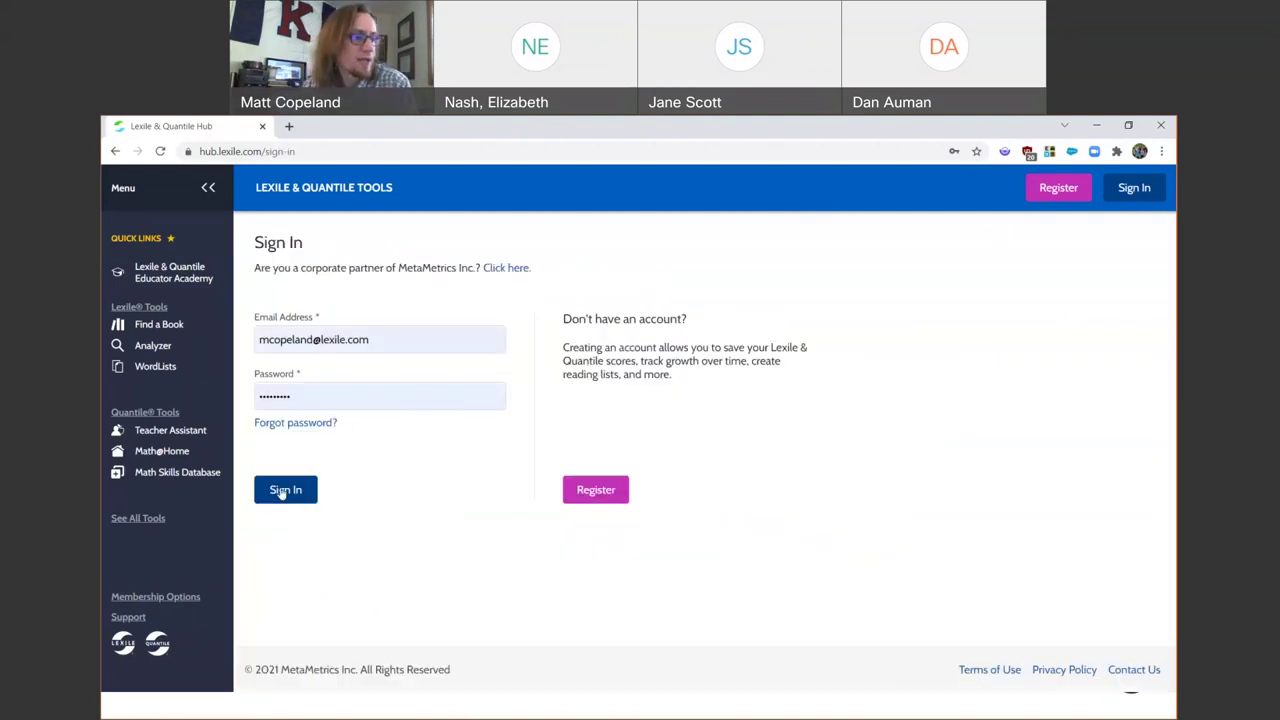
Sign in with the autofilled educator credentials to reach the All Tools dashboard
{"action": "left_click", "coordinate": [284, 490]}
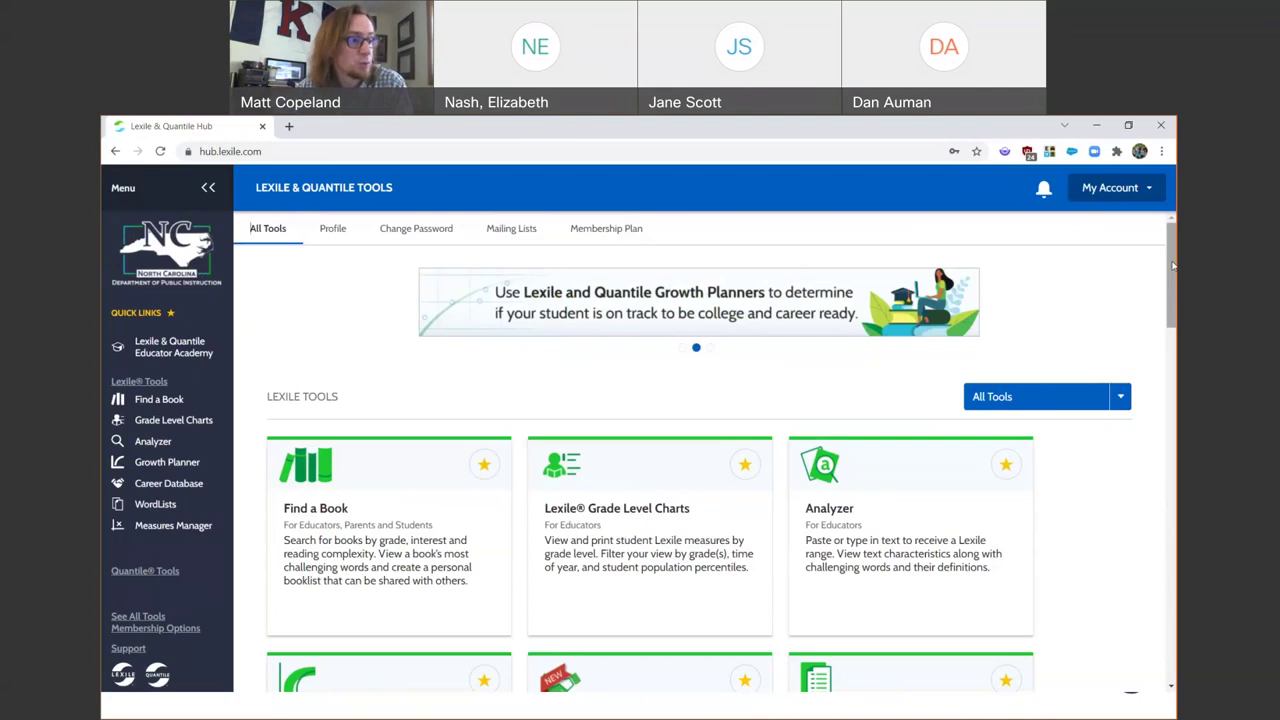
{"action": "left_click_drag", "start_coordinate": [1173, 265], "coordinate": [1173, 302]}
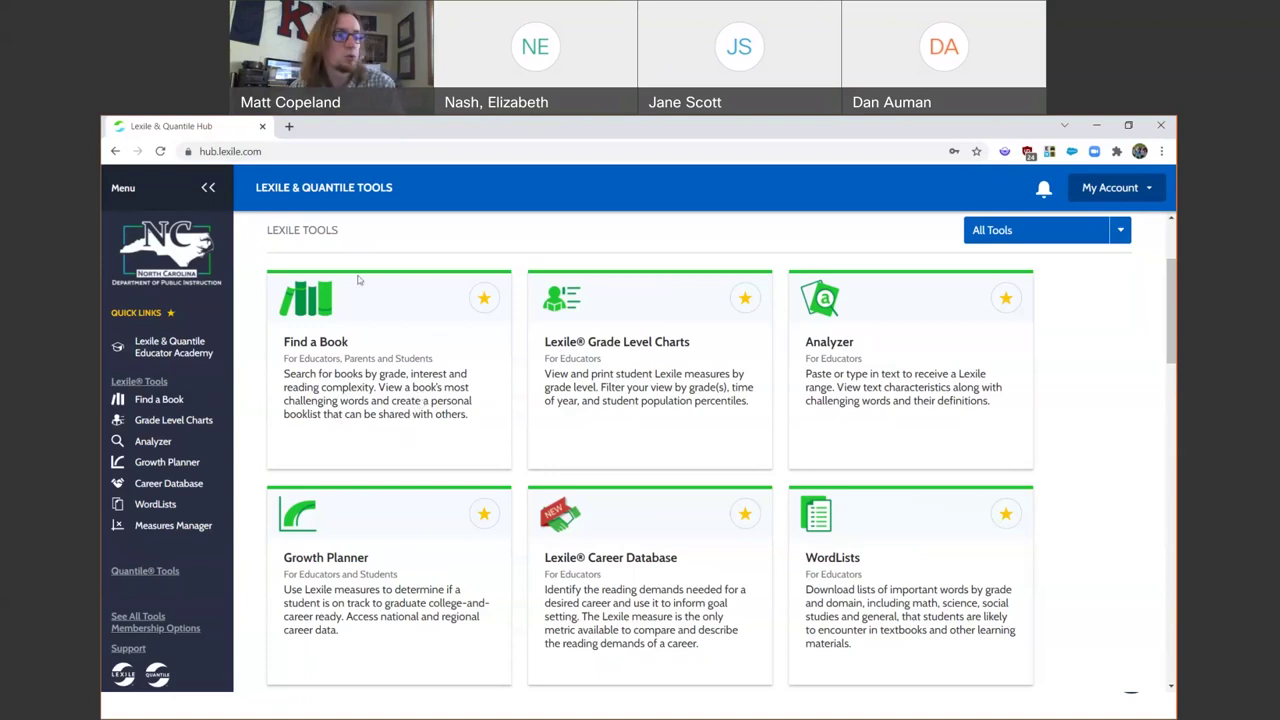
{"action": "left_click", "coordinate": [388, 349]}
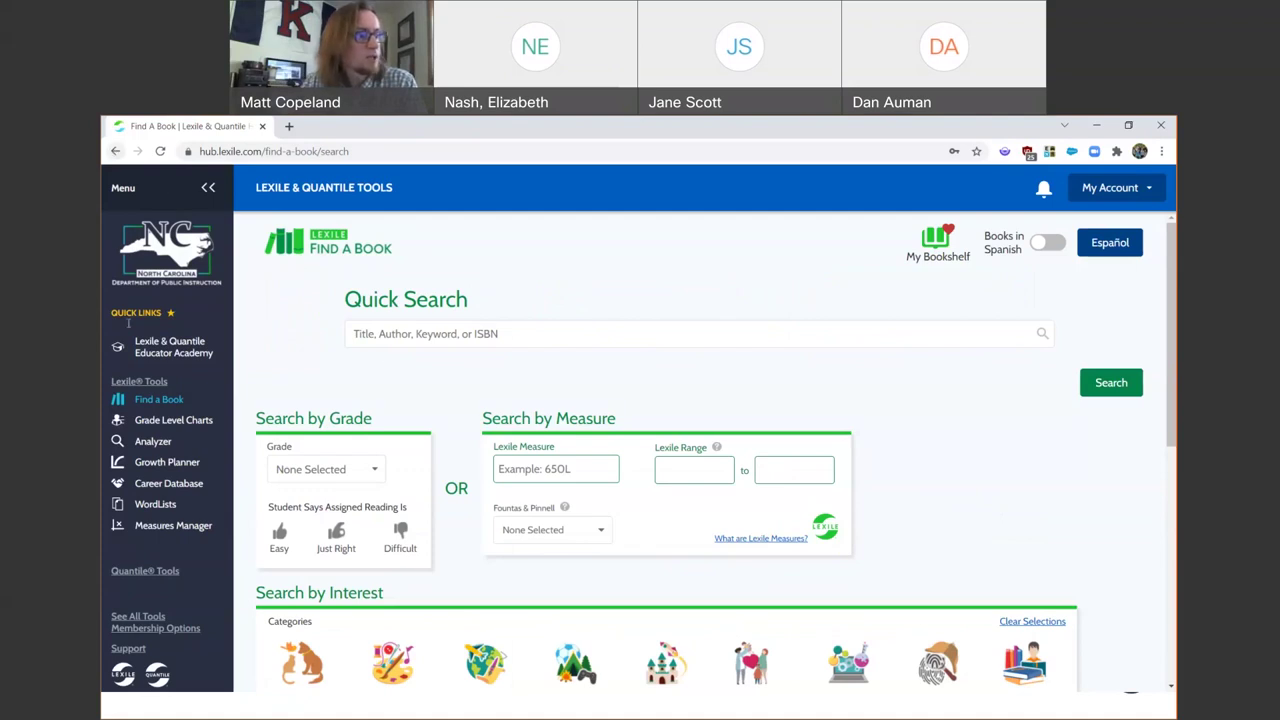
{"action": "left_click", "coordinate": [138, 616]}
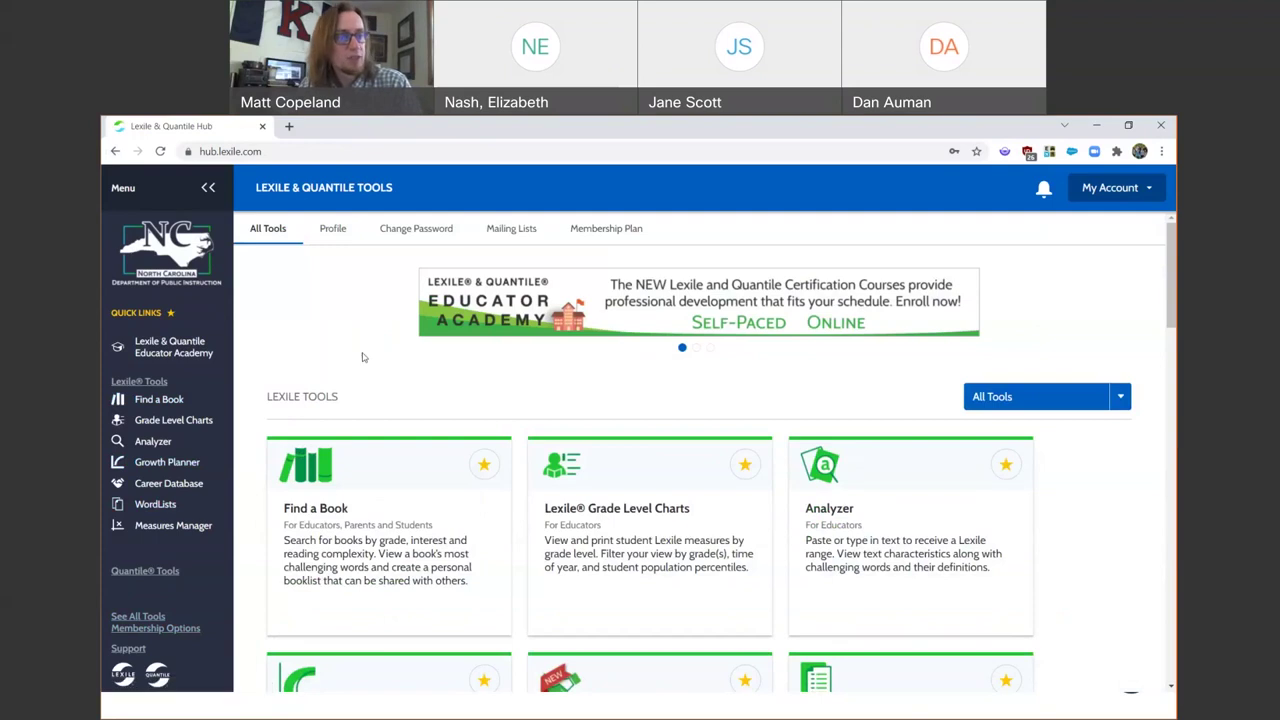
Open support.lexile.com in a new tab from the sidebar's Support link
{"action": "scroll", "coordinate": [322, 332], "scroll_direction": "down", "scroll_amount": 1}
{"action": "scroll", "coordinate": [322, 332], "scroll_direction": "down", "scroll_amount": 1}
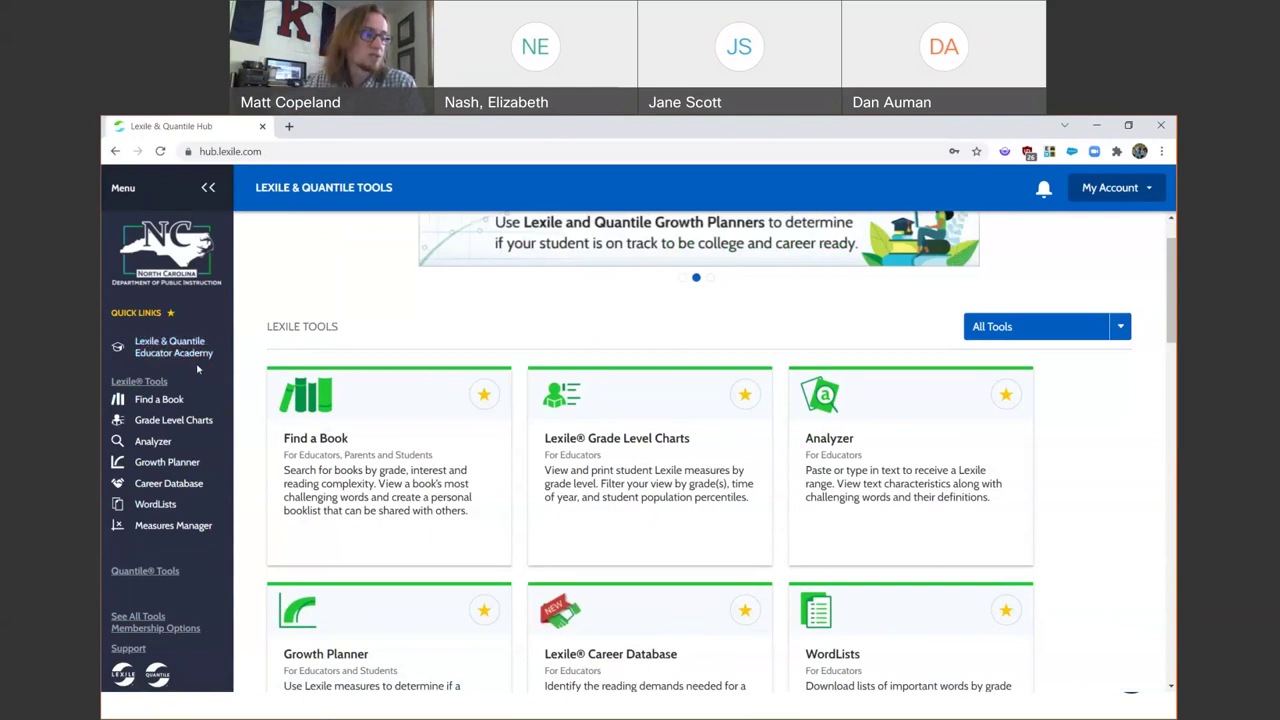
{"action": "left_click", "coordinate": [131, 650]}
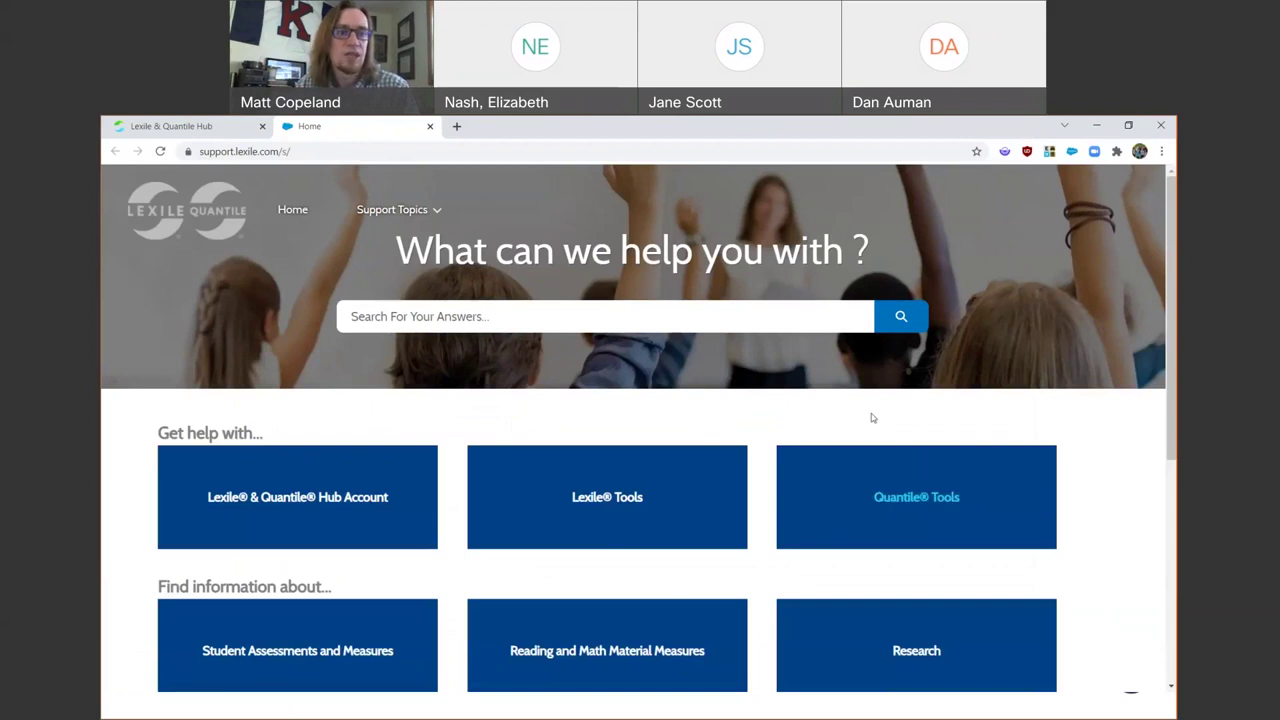
{"action": "triple_click", "coordinate": [1166, 287]}
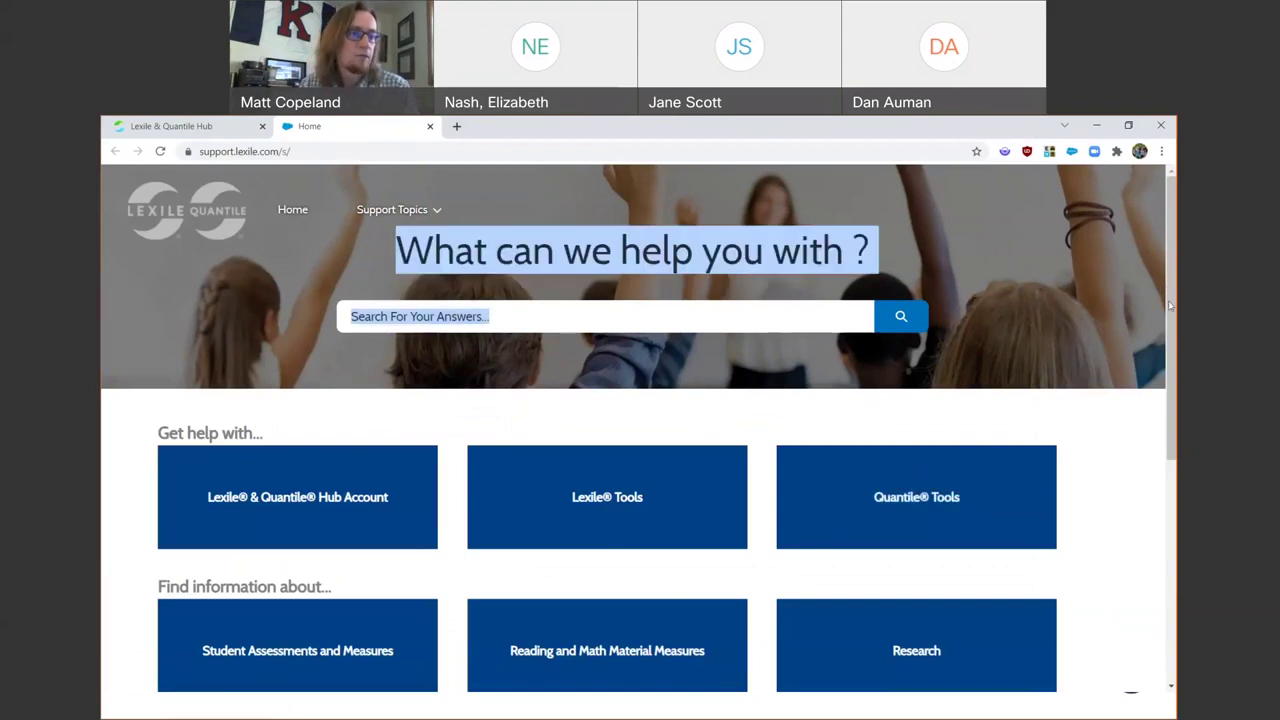
{"action": "left_click_drag", "start_coordinate": [1168, 300], "coordinate": [1172, 362]}
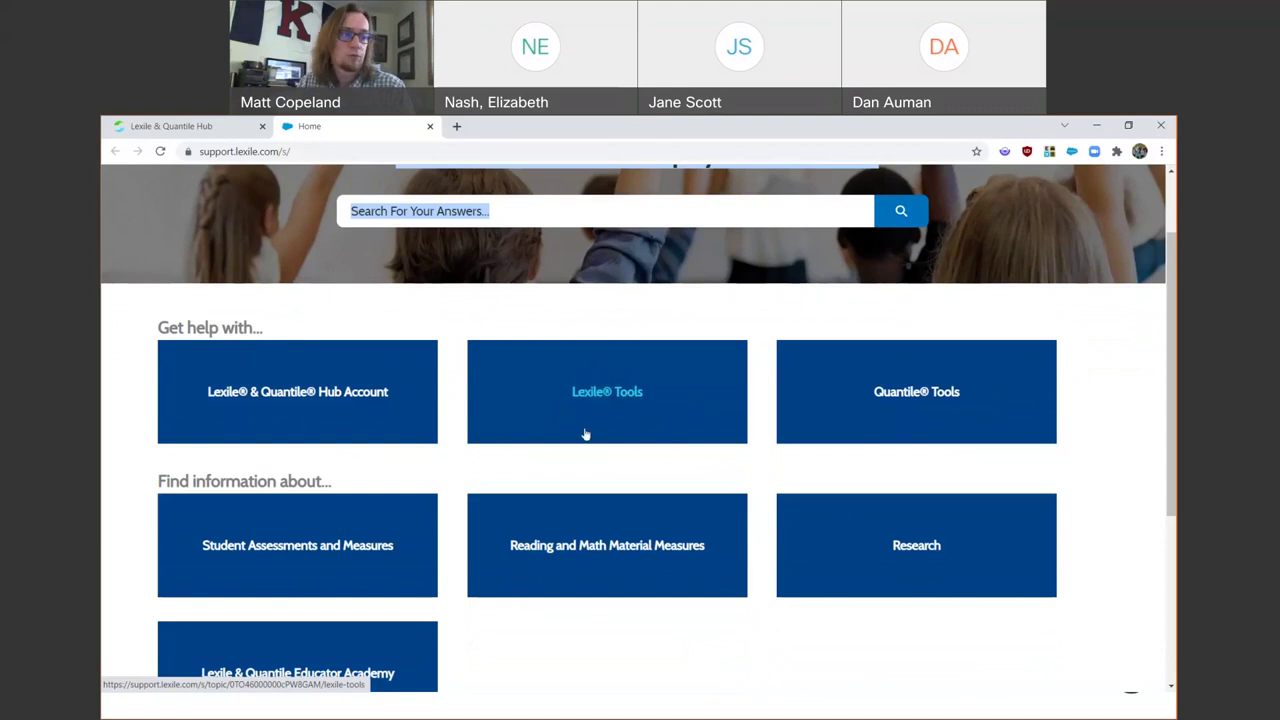
{"action": "scroll", "coordinate": [621, 435], "scroll_direction": "down", "scroll_amount": 1}
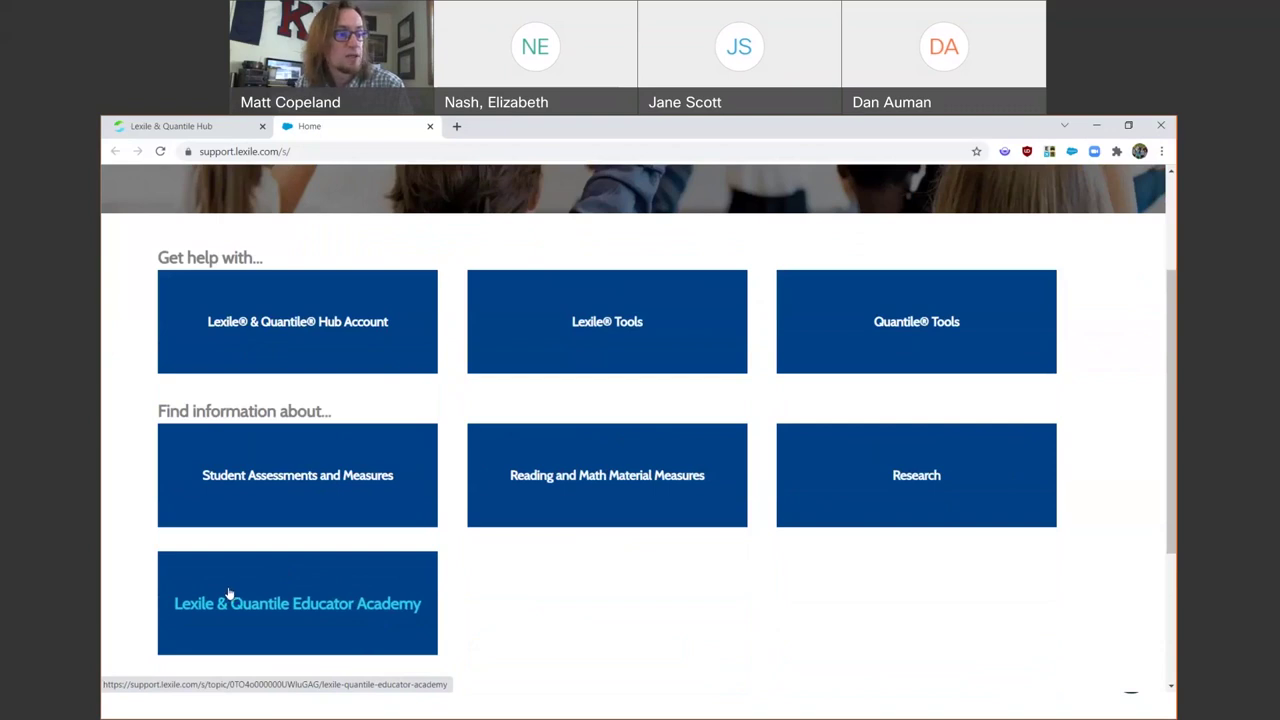
{"action": "scroll", "coordinate": [228, 594], "scroll_direction": "up", "scroll_amount": 3}
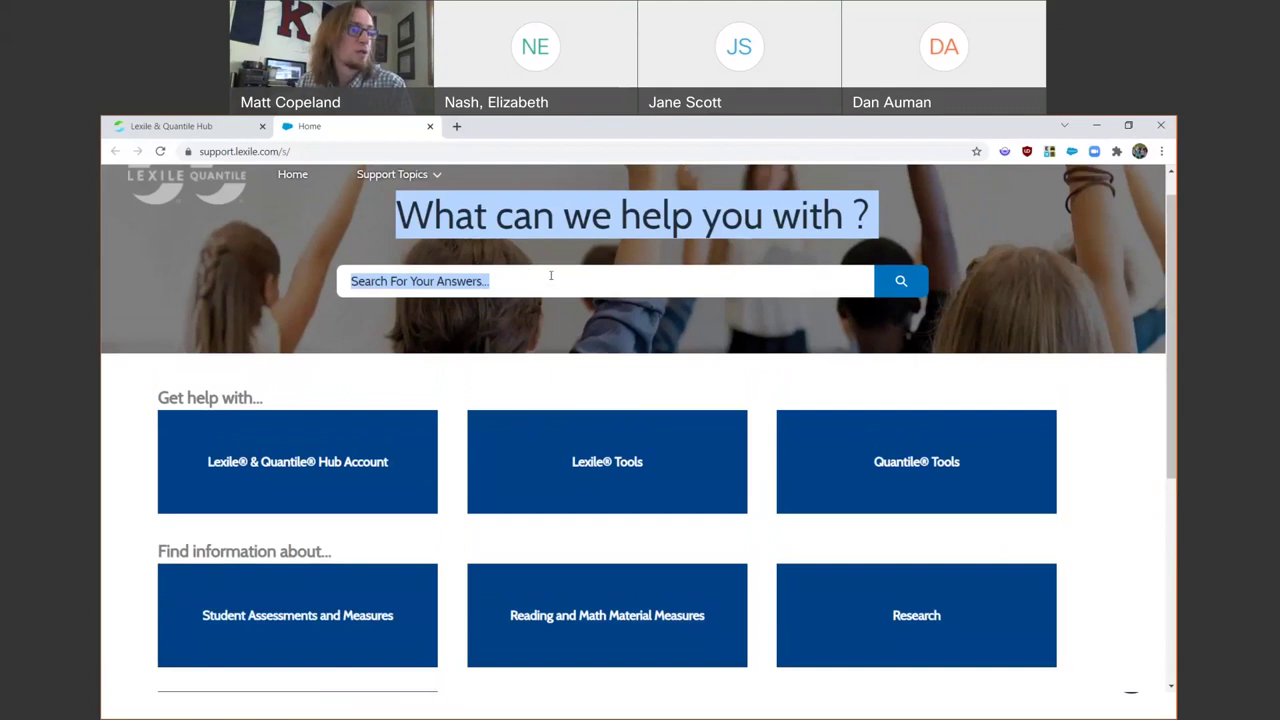
{"action": "left_click", "coordinate": [550, 277]}
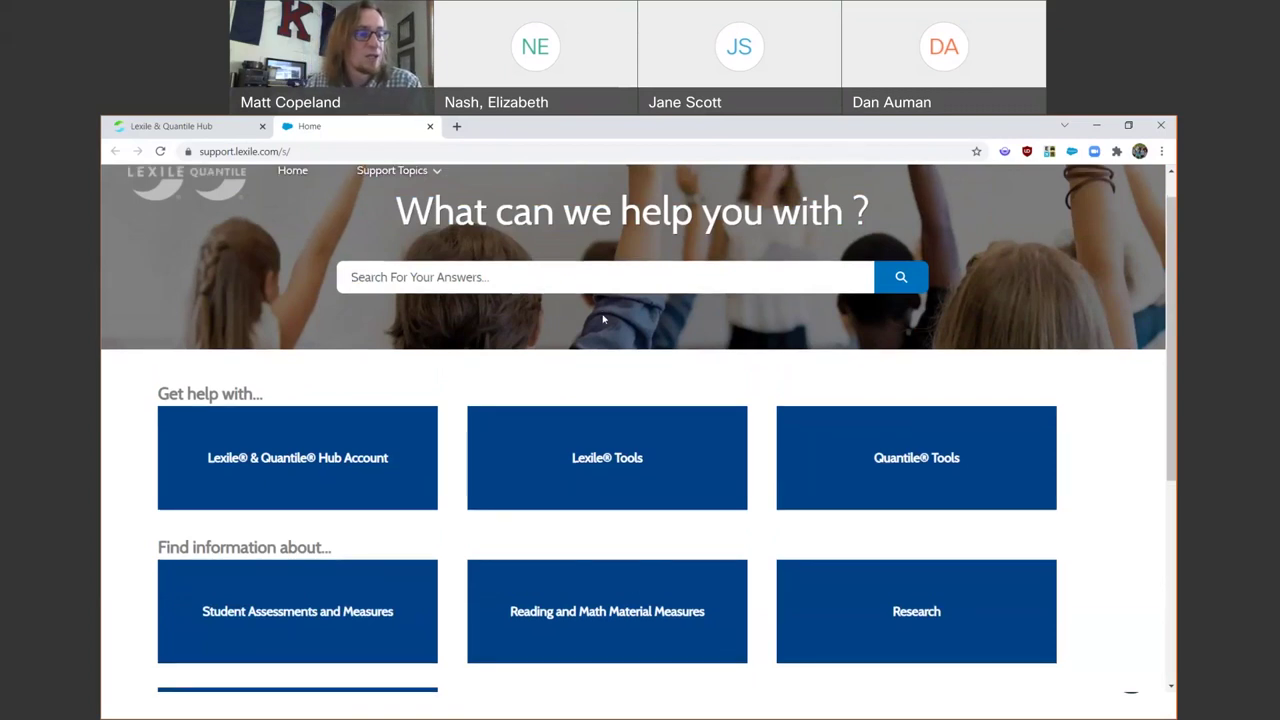
{"action": "scroll", "coordinate": [603, 319], "scroll_direction": "down", "scroll_amount": 2}
{"action": "scroll", "coordinate": [603, 319], "scroll_direction": "down", "scroll_amount": 3}
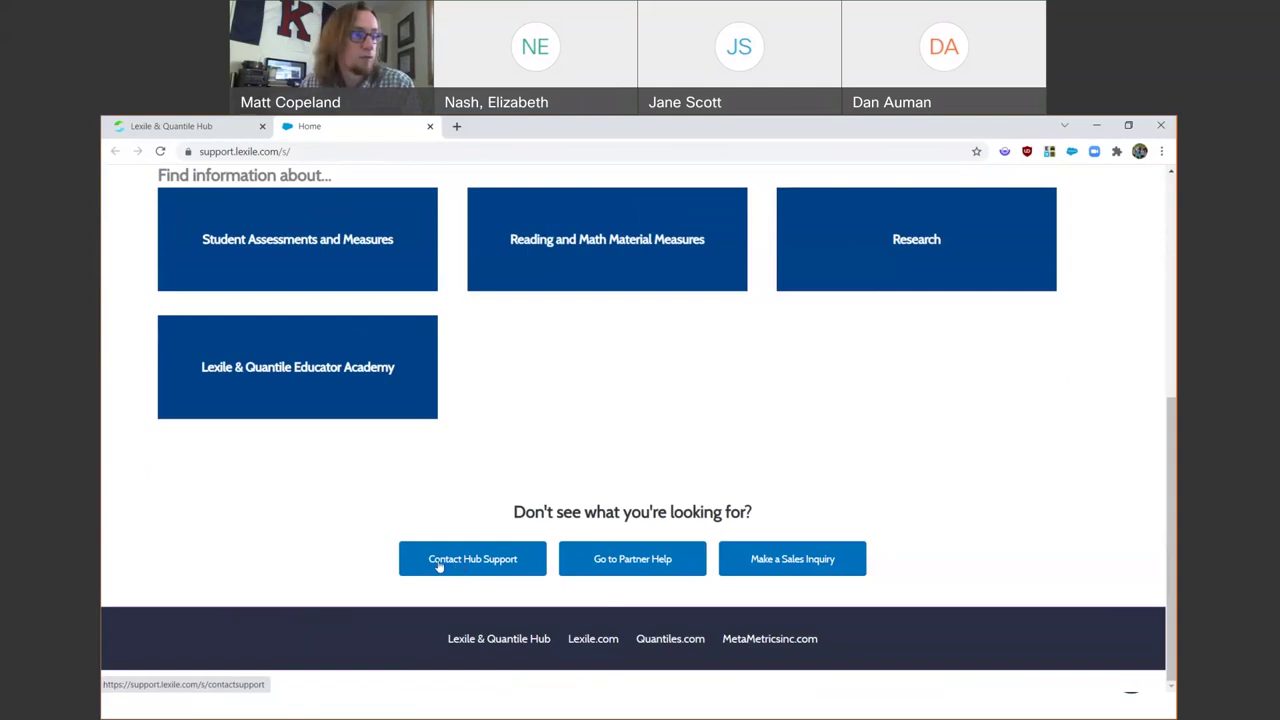
{"action": "scroll", "coordinate": [434, 563], "scroll_direction": "up", "scroll_amount": 4}
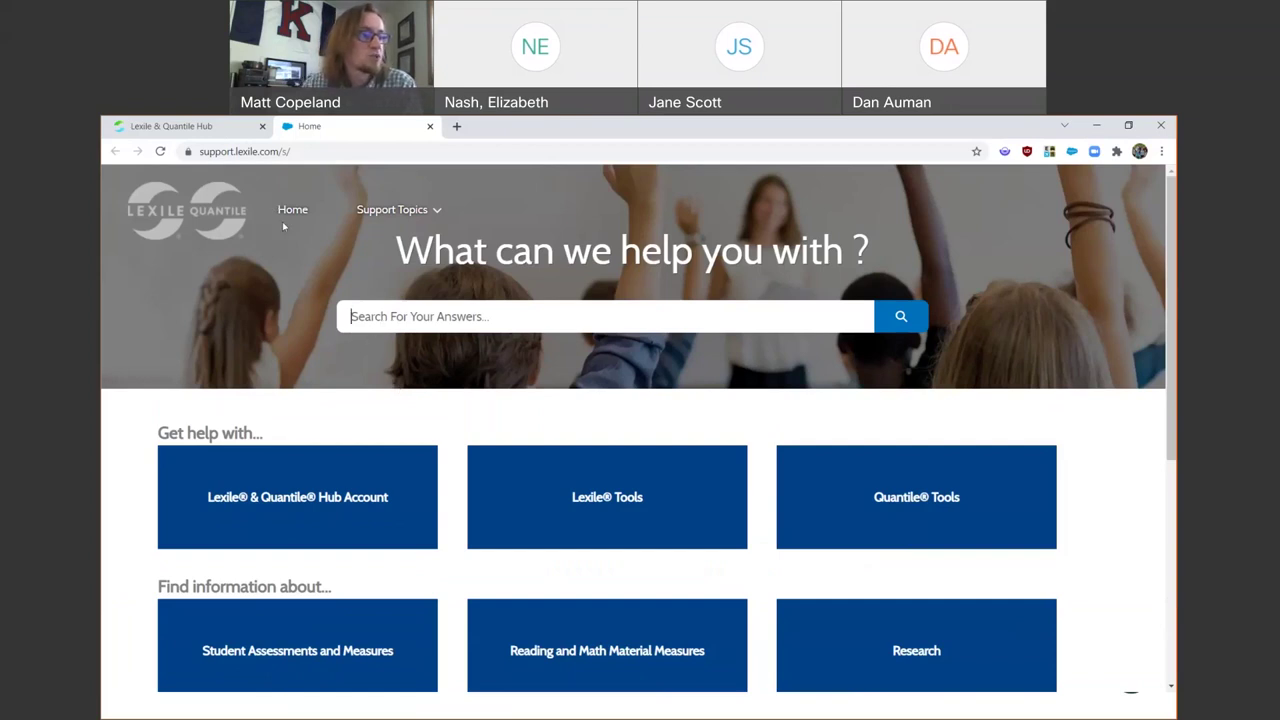
Return to the Hub tab and open the Find a Book tool
{"action": "left_click", "coordinate": [206, 127]}
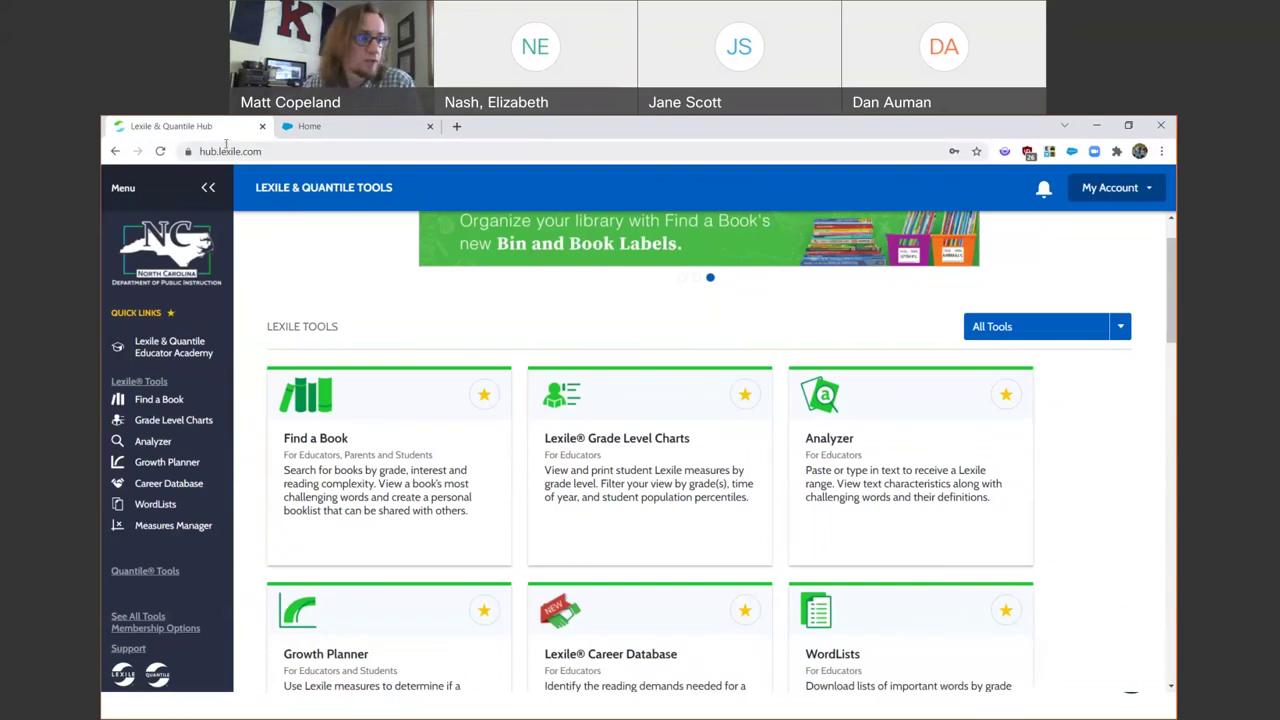
{"action": "left_click", "coordinate": [291, 440]}
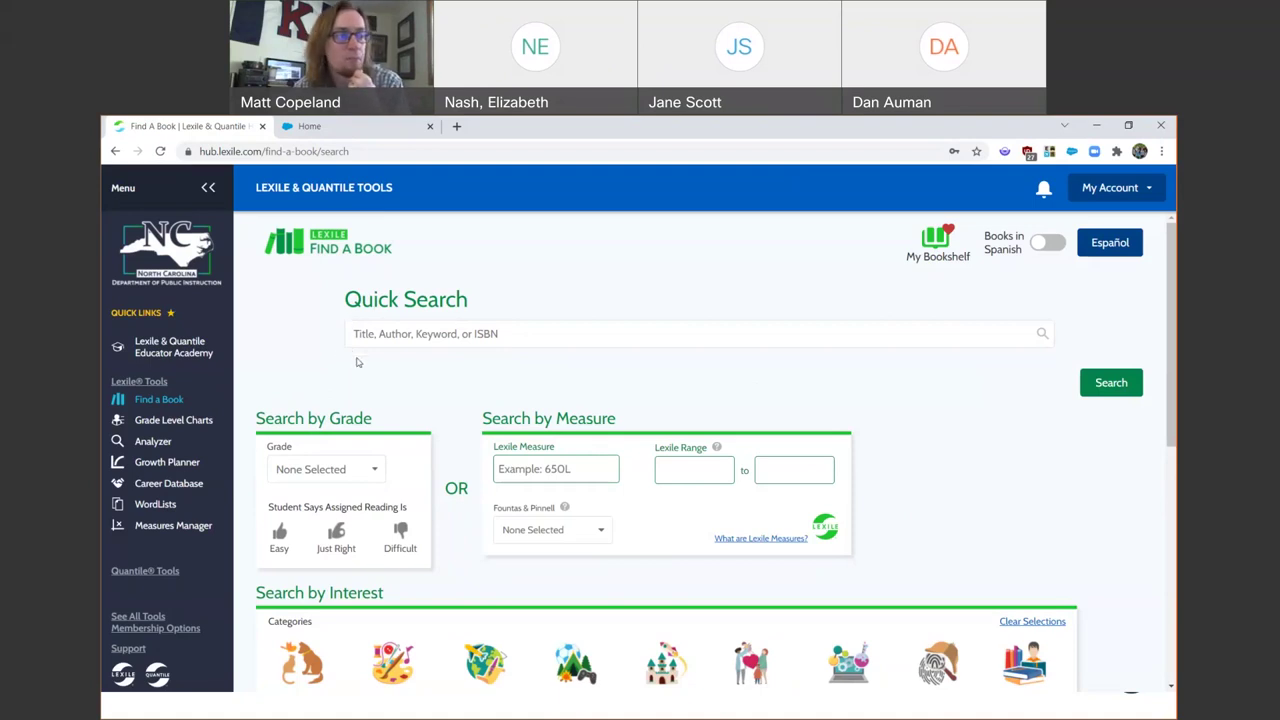
Run a Titles quick search for 'To Kill a Mockingbird', returning 32 books
{"action": "left_click", "coordinate": [385, 340]}
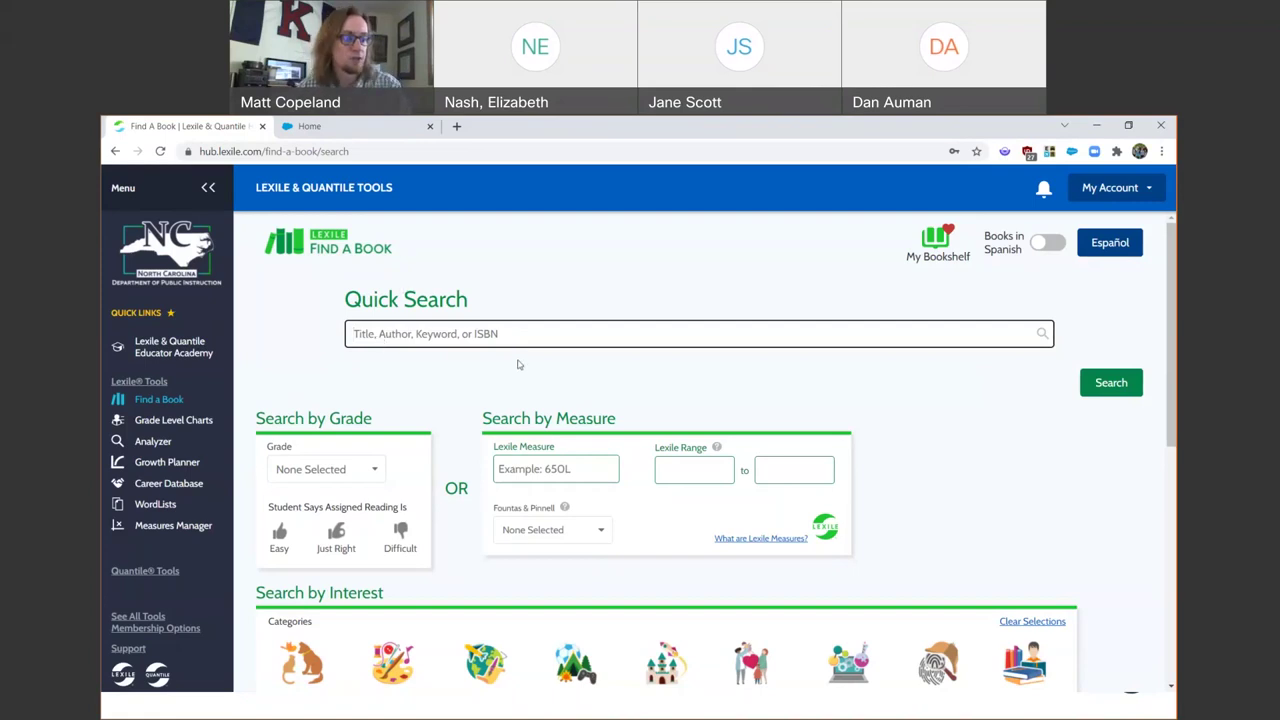
{"action": "type", "text": "To K"}
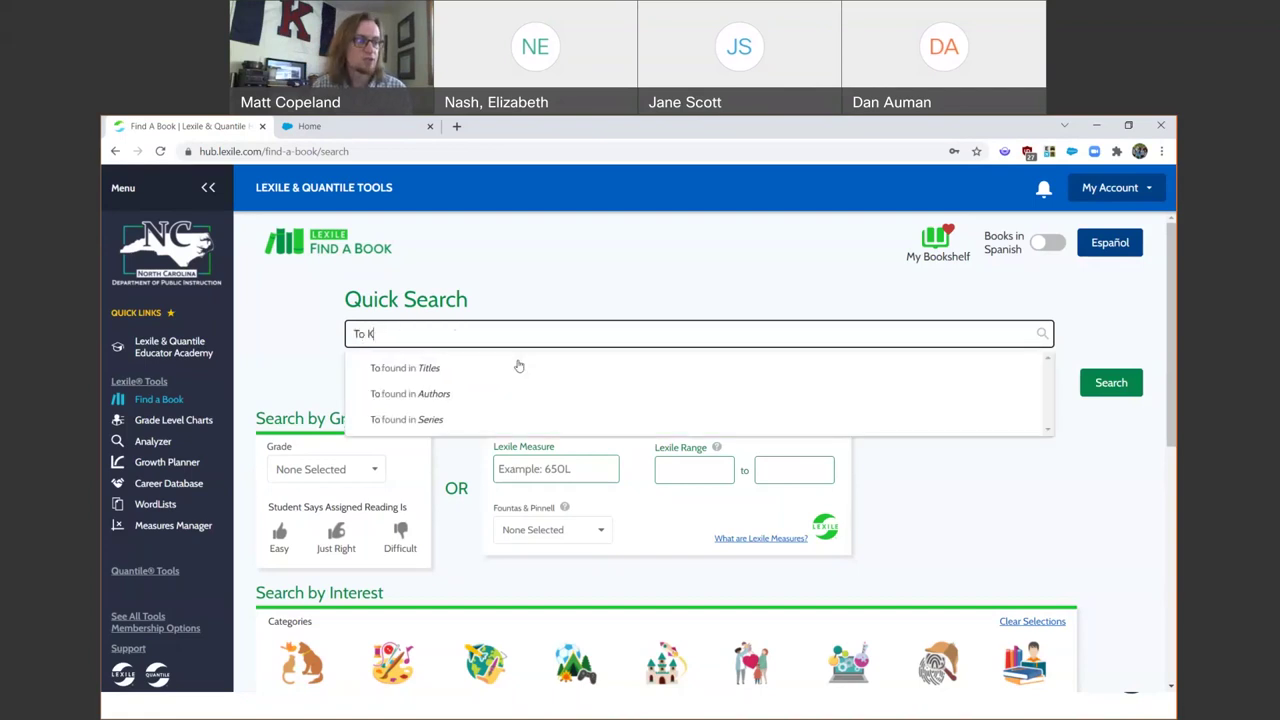
{"action": "type", "text": "ill a Mocki"}
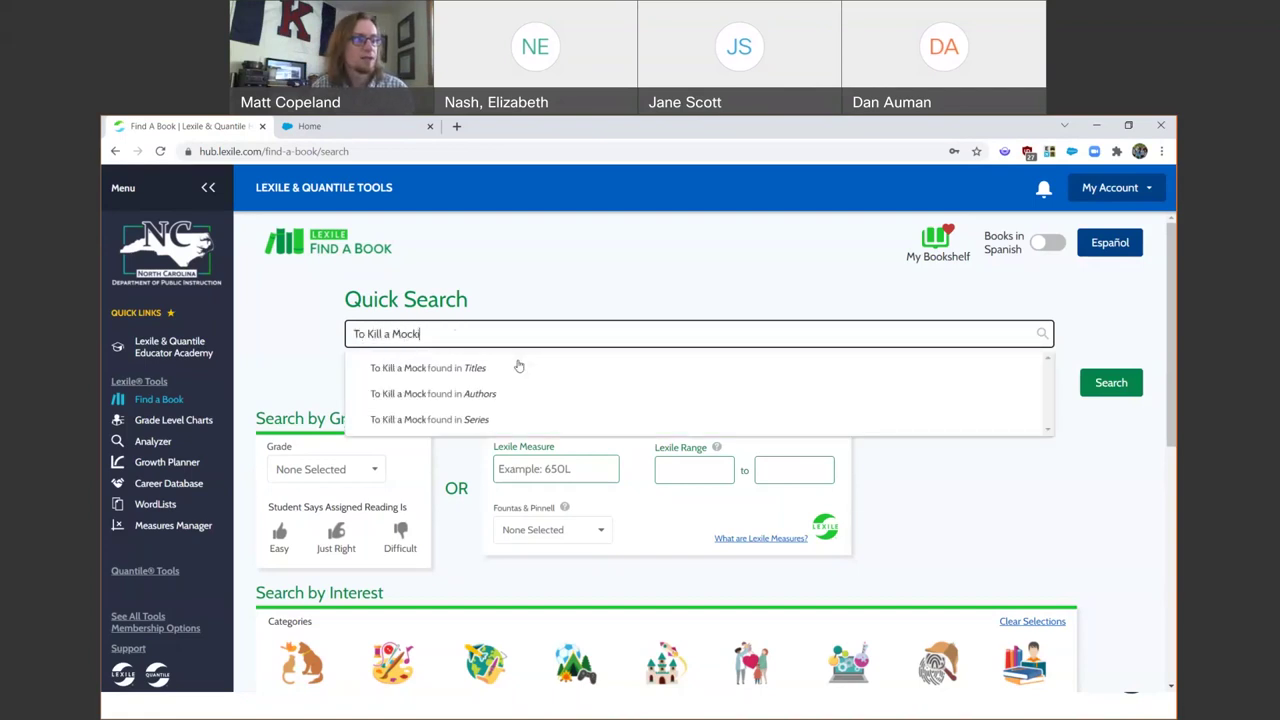
{"action": "type", "text": "ngbird"}
{"action": "left_click", "coordinate": [518, 367]}
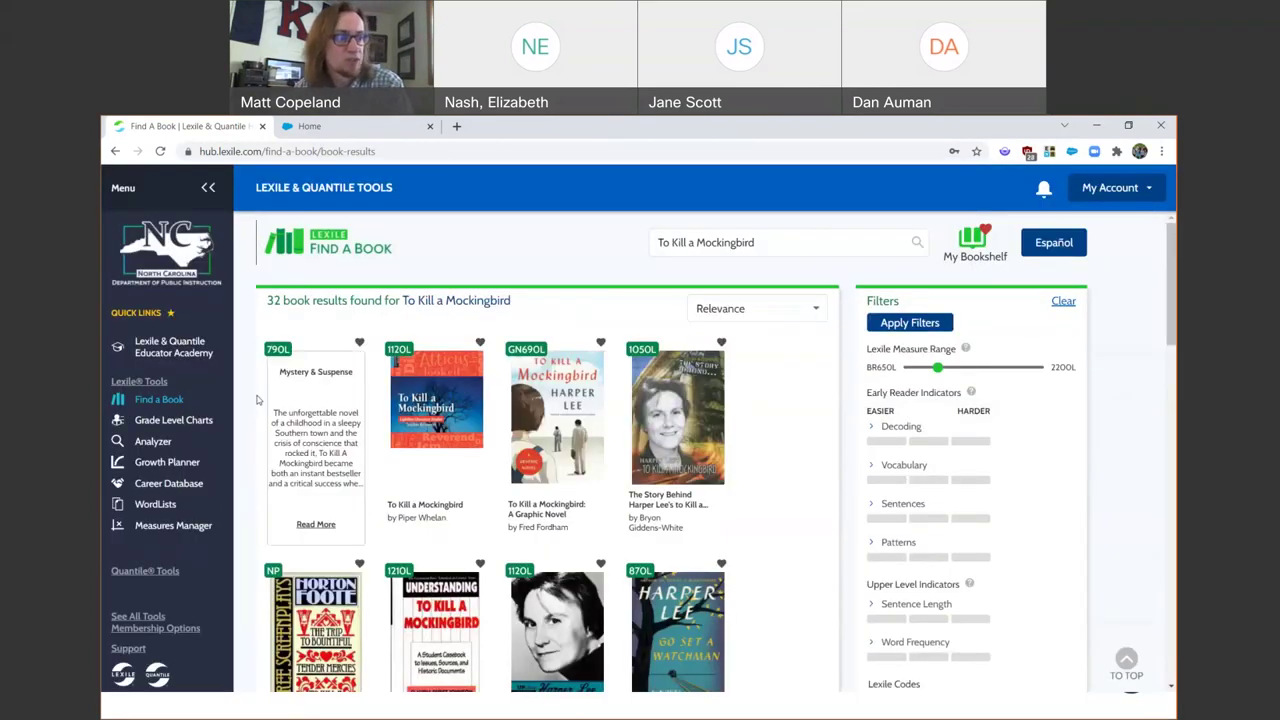
Open the 790L To Kill a Mockingbird details page and highlight its Lexile measure
{"action": "left_click", "coordinate": [312, 408]}
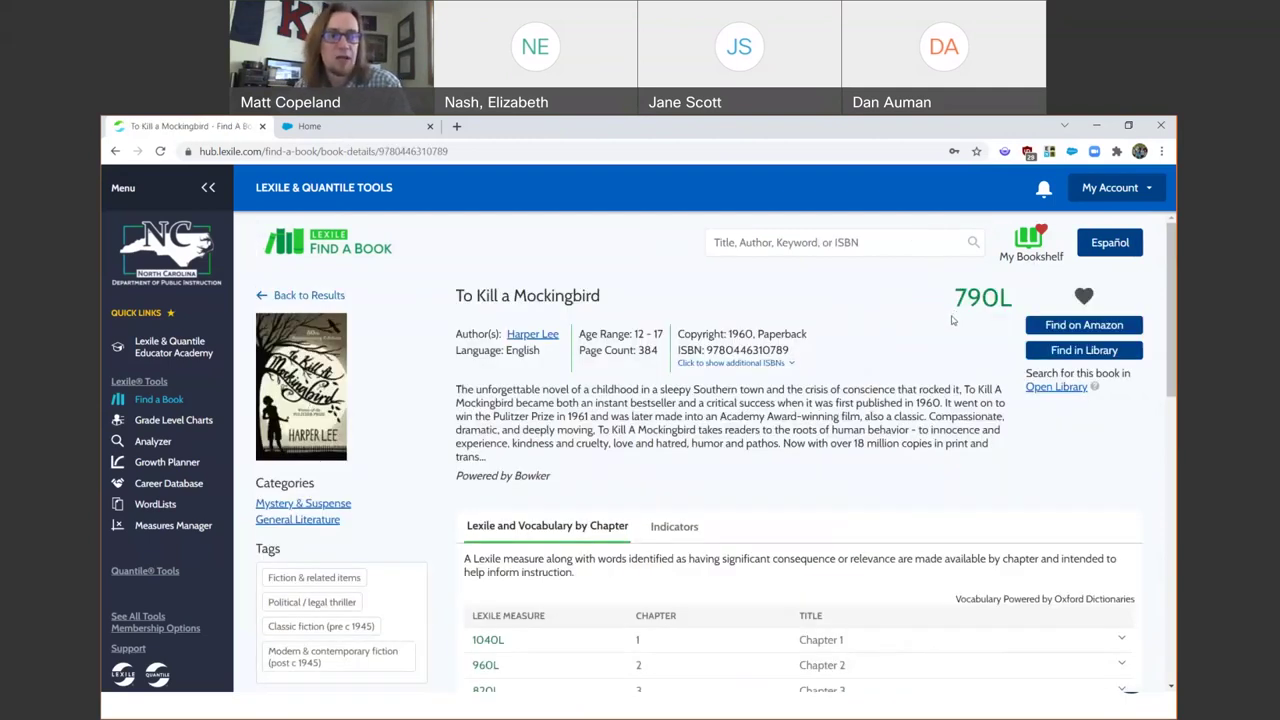
{"action": "left_click_drag", "start_coordinate": [1016, 308], "coordinate": [948, 310]}
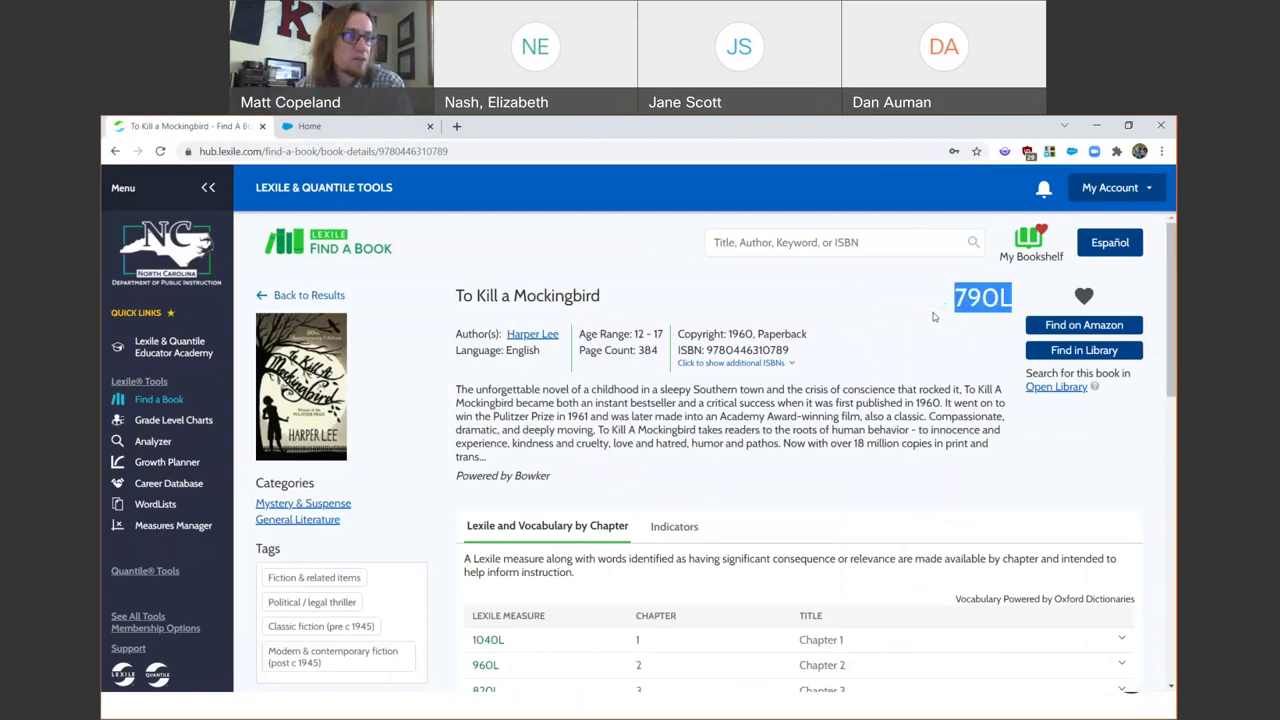
{"action": "left_click", "coordinate": [935, 316]}
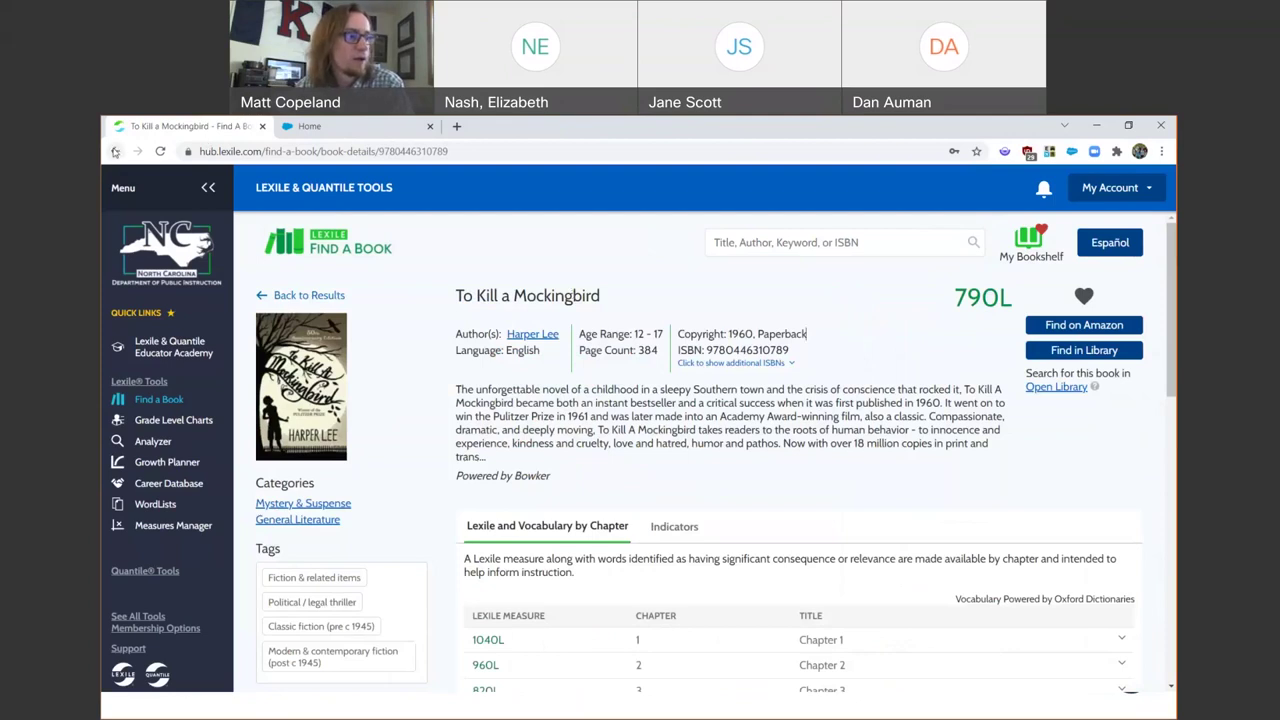
Go back to the blank Find a Book search form via the sidebar
{"action": "left_click", "coordinate": [166, 399]}
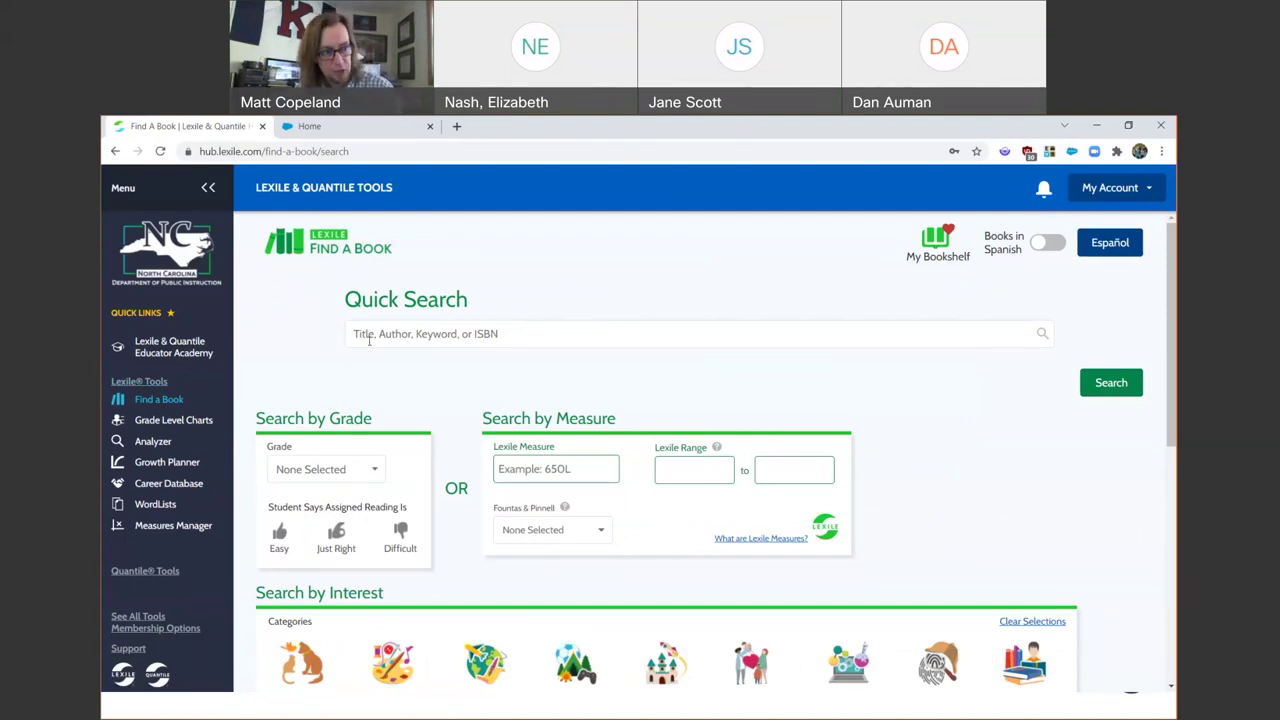
{"action": "left_click", "coordinate": [534, 476]}
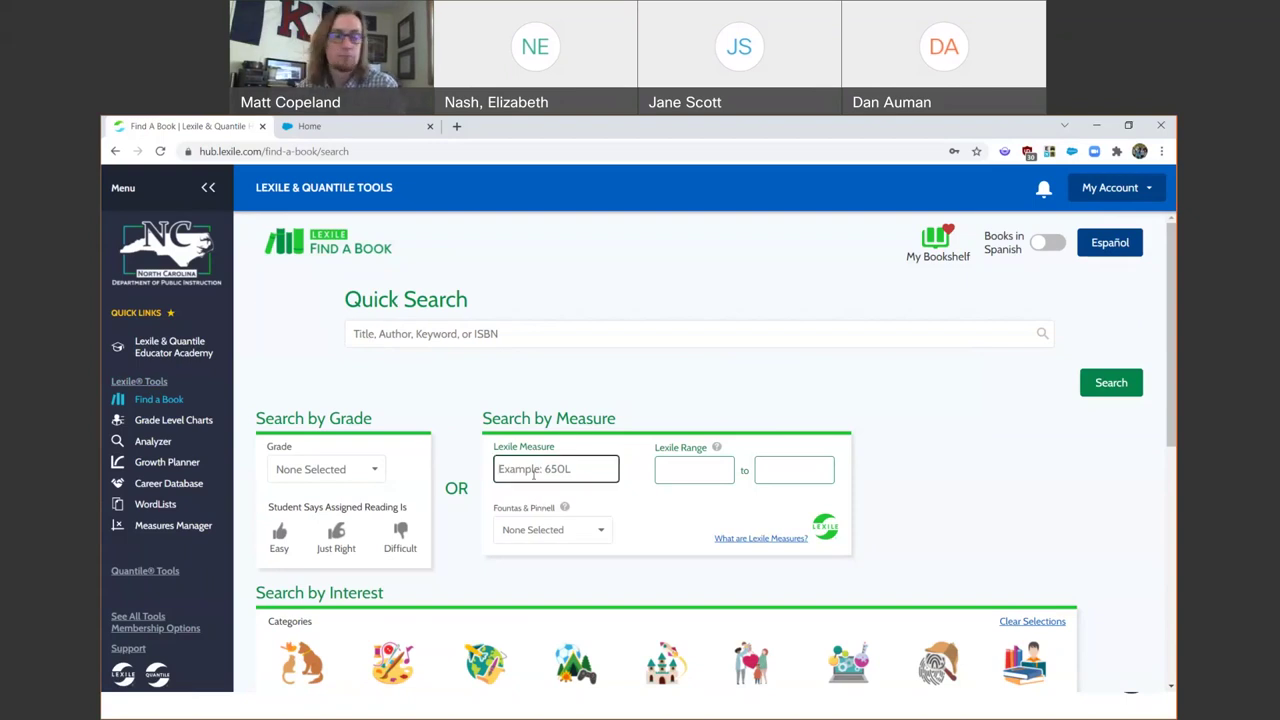
{"action": "type", "text": "750"}
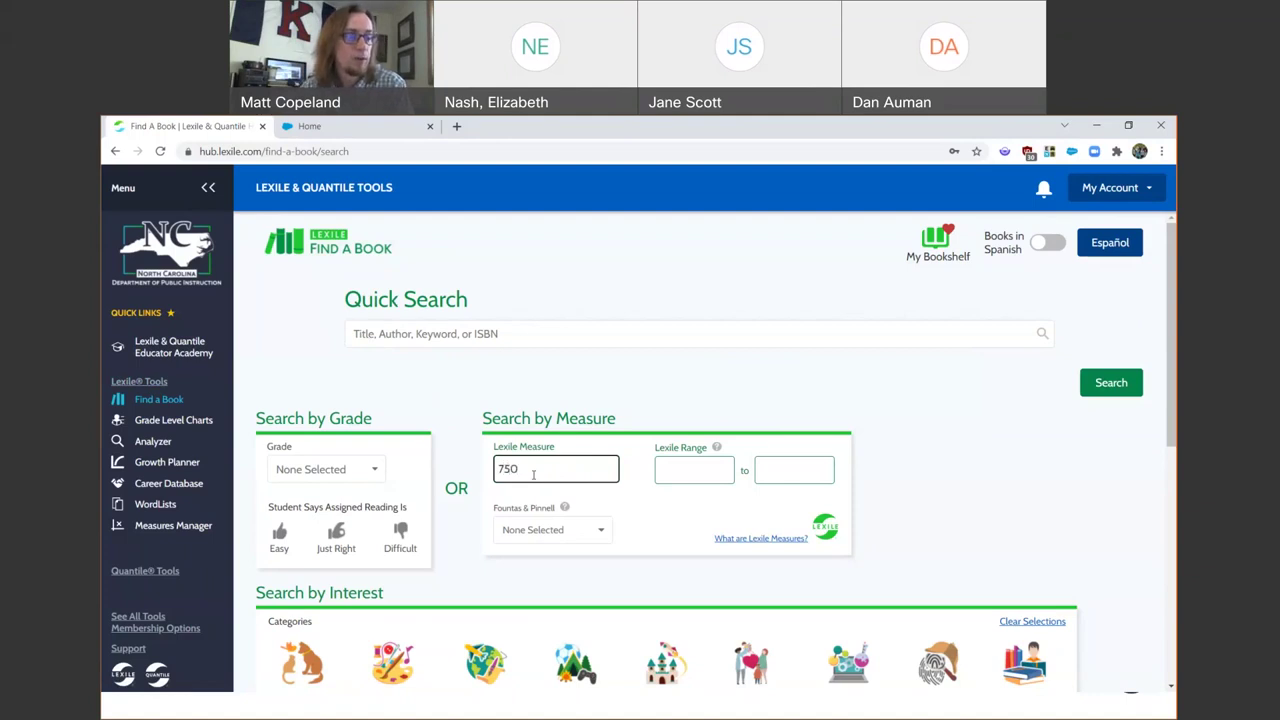
{"action": "left_click", "coordinate": [637, 513]}
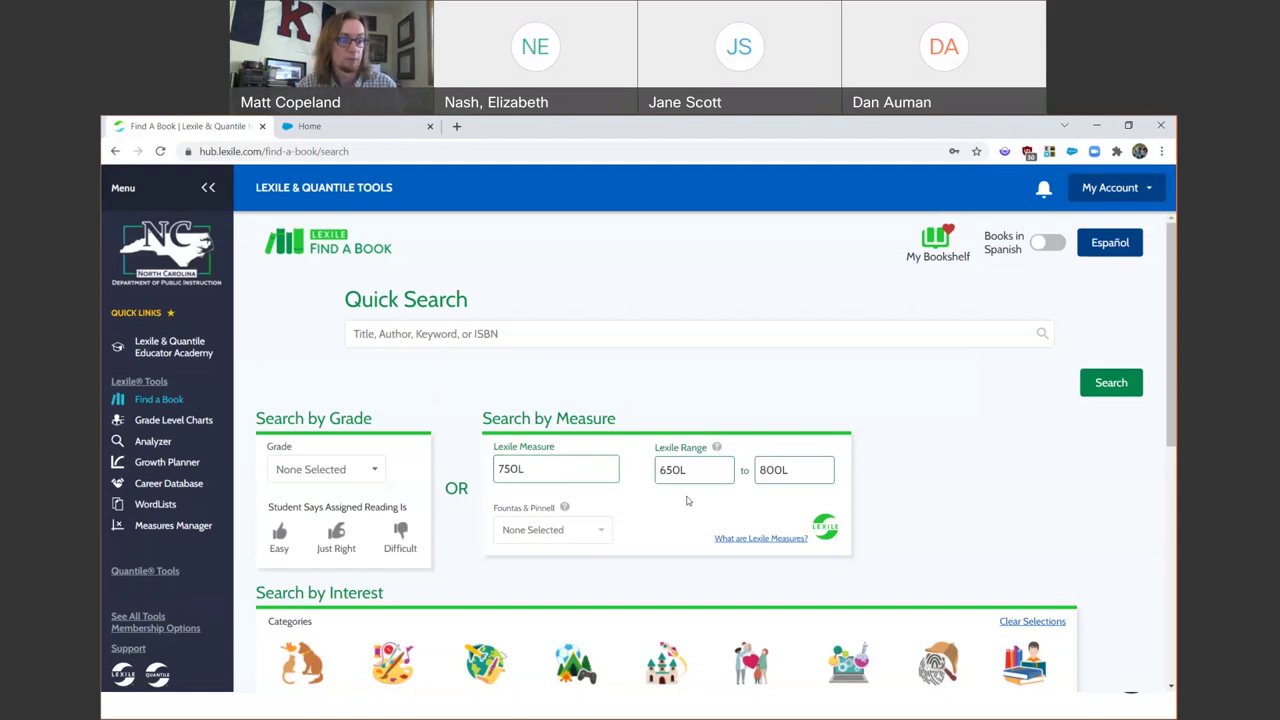
{"action": "left_click", "coordinate": [581, 476]}
{"action": "key", "text": "BackSpace"}
{"action": "key", "text": "BackSpace"}
{"action": "key", "text": "BackSpace"}
{"action": "key", "text": "BackSpace"}
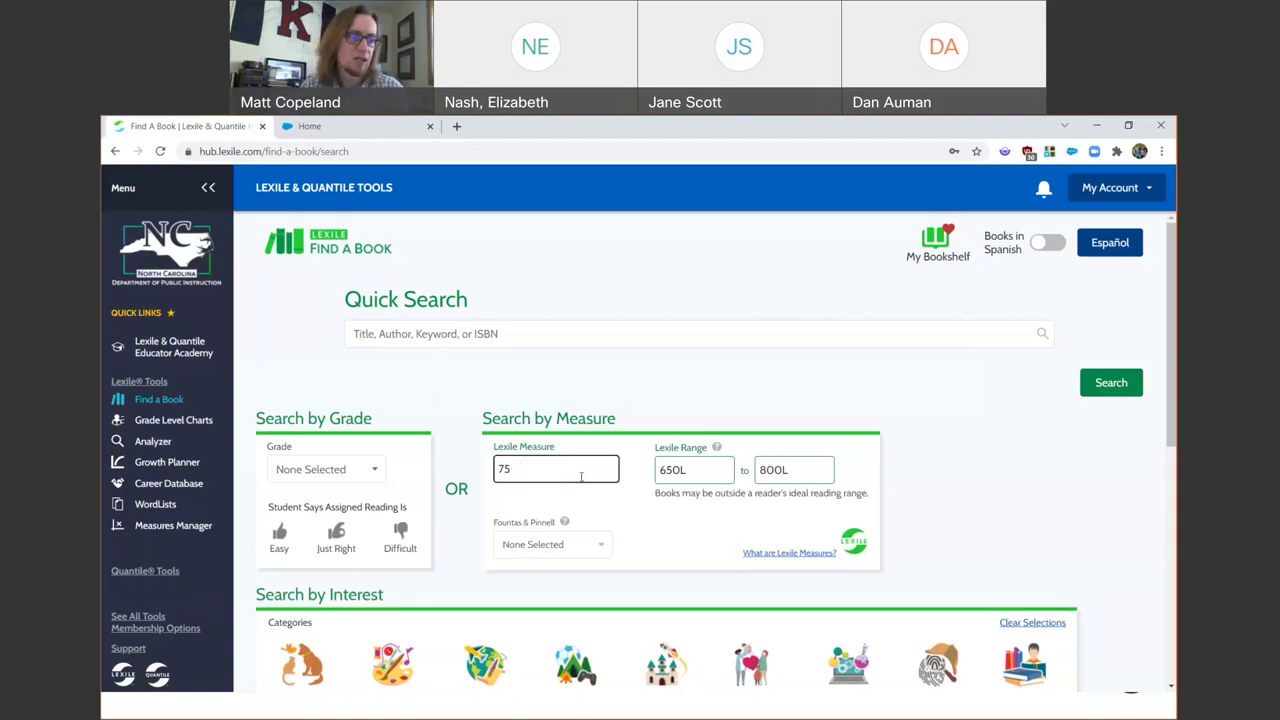
{"action": "double_click", "coordinate": [794, 469]}
{"action": "key", "text": "BackSpace"}
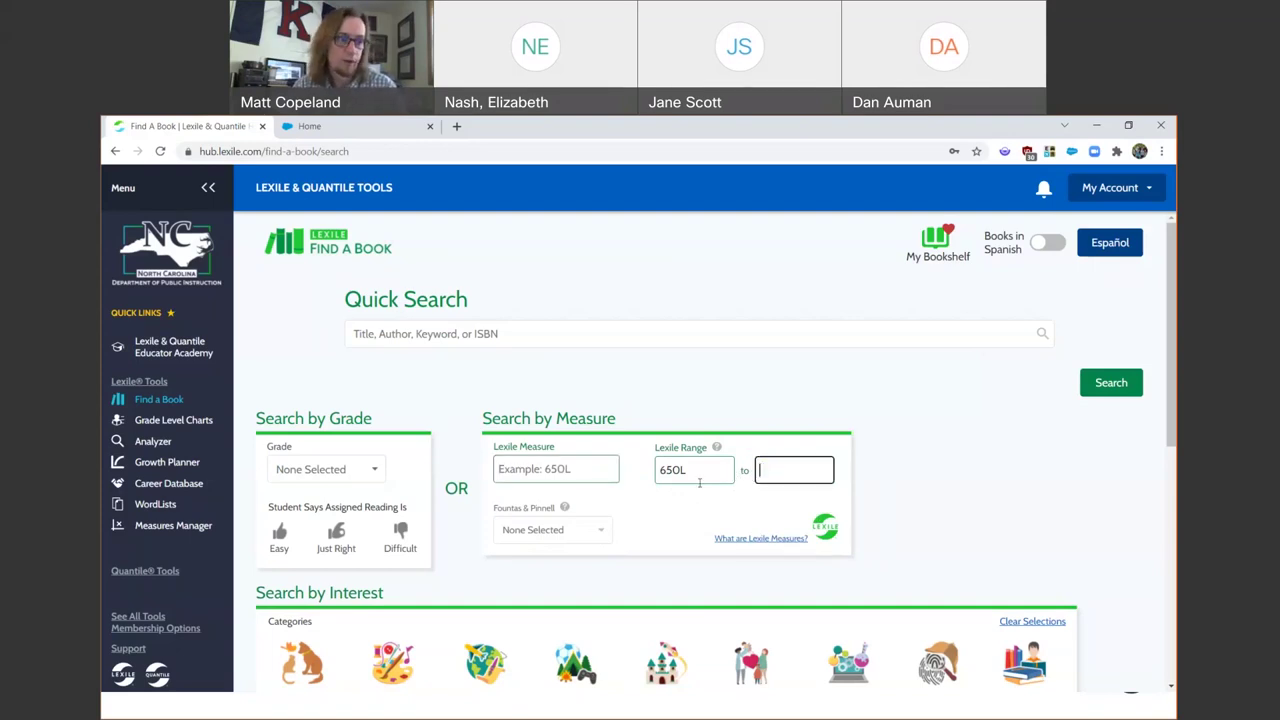
{"action": "left_click", "coordinate": [699, 470]}
{"action": "double_click", "coordinate": [699, 470]}
{"action": "key", "text": "BackSpace"}
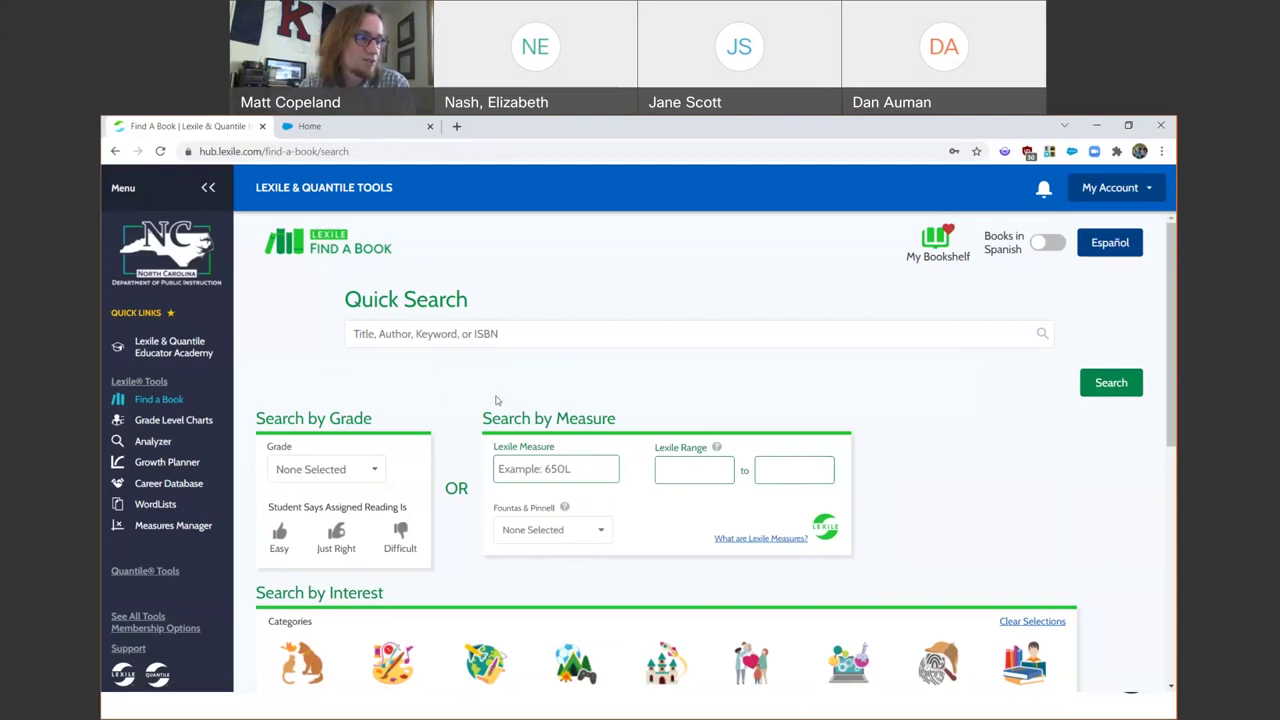
Set Grade 6 with Just Right assigned reading, yielding a 690L–1160L range
{"action": "left_click", "coordinate": [343, 471]}
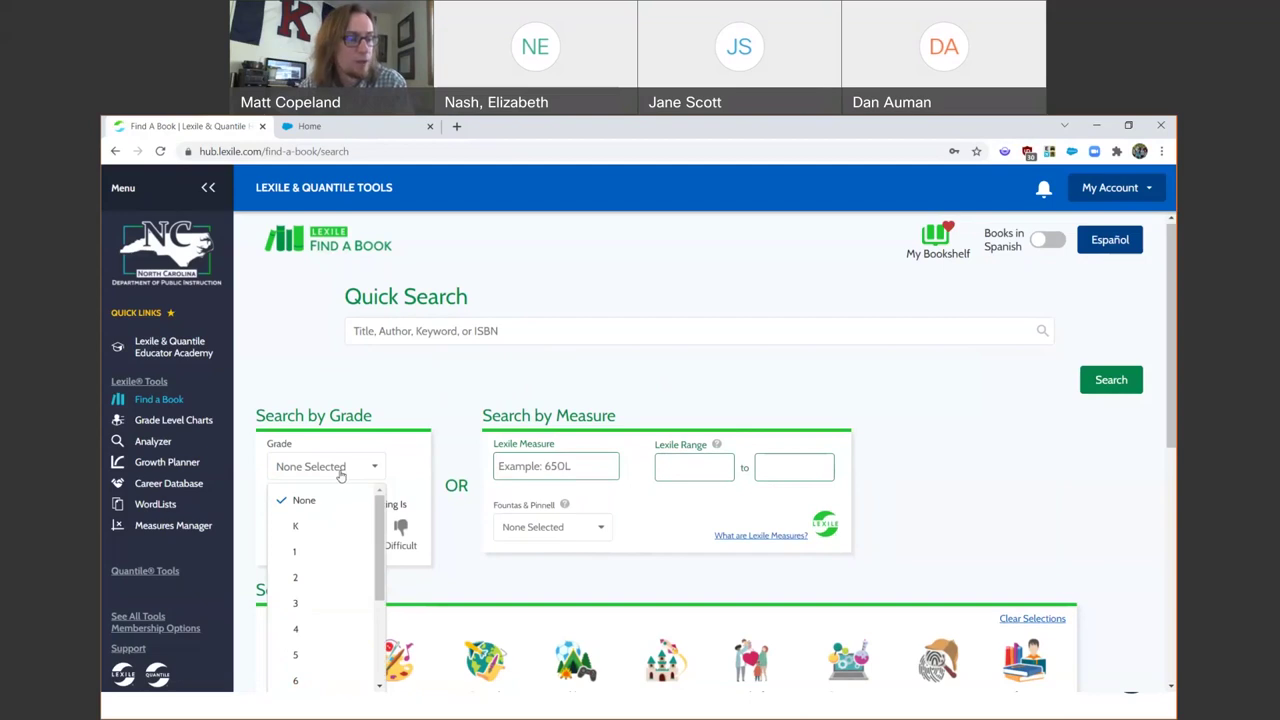
{"action": "scroll", "coordinate": [340, 495], "scroll_direction": "down", "scroll_amount": 2}
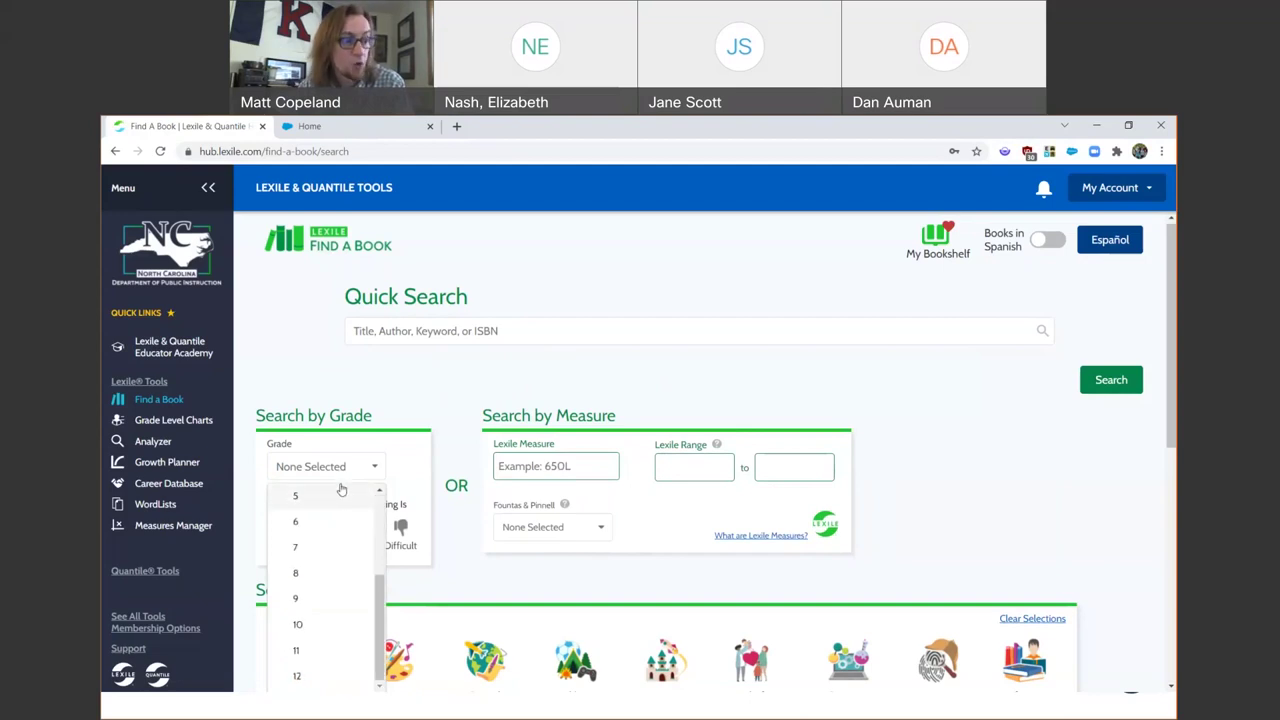
{"action": "left_click", "coordinate": [343, 522]}
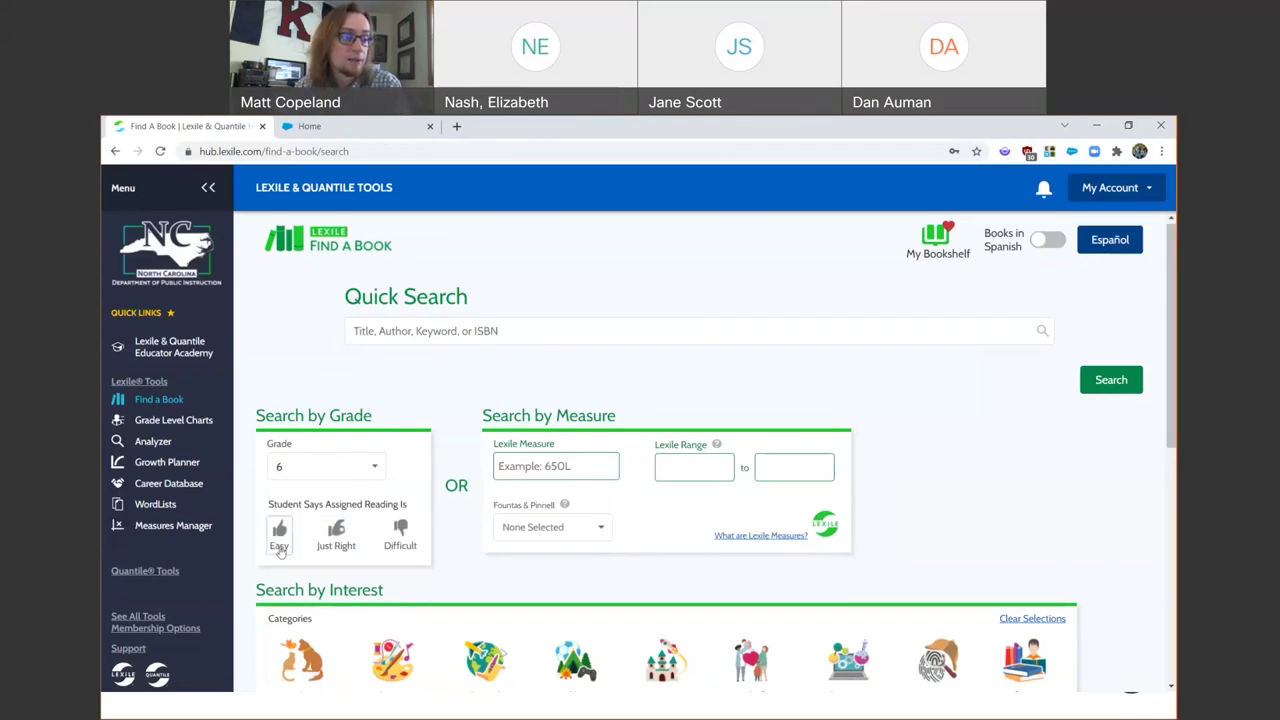
{"action": "left_click", "coordinate": [337, 535]}
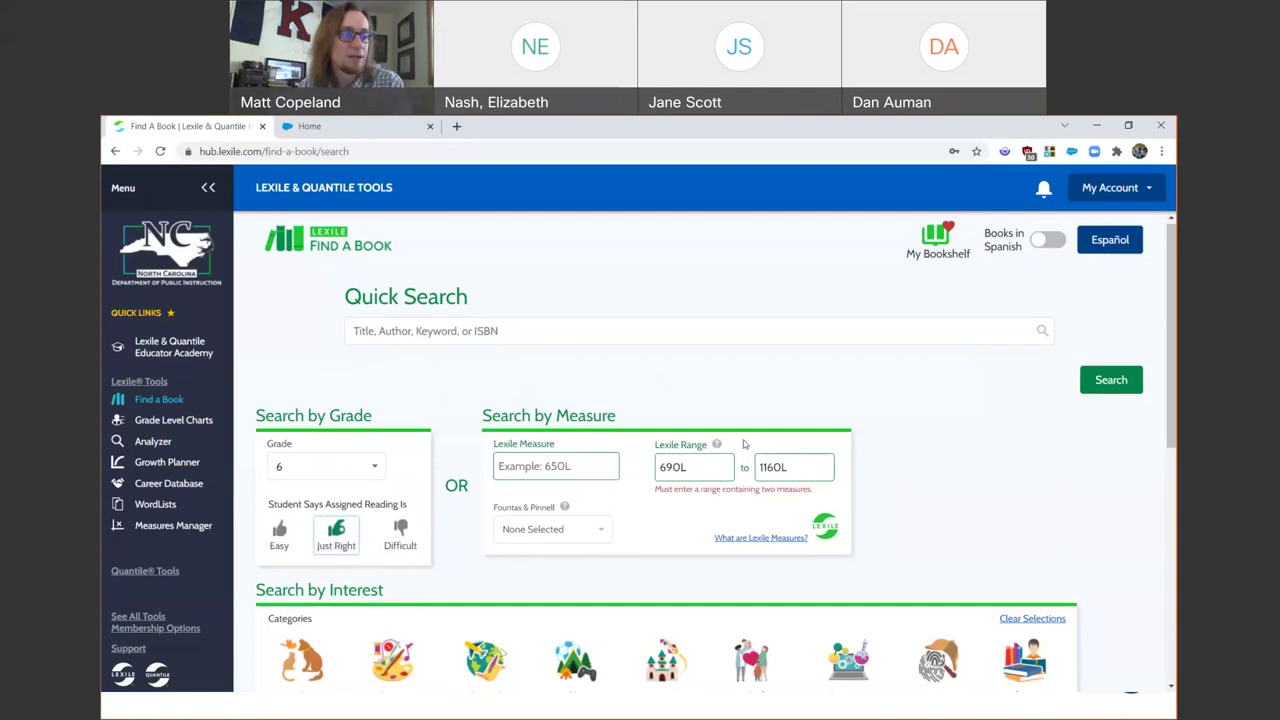
{"action": "scroll", "coordinate": [743, 444], "scroll_direction": "down", "scroll_amount": 3}
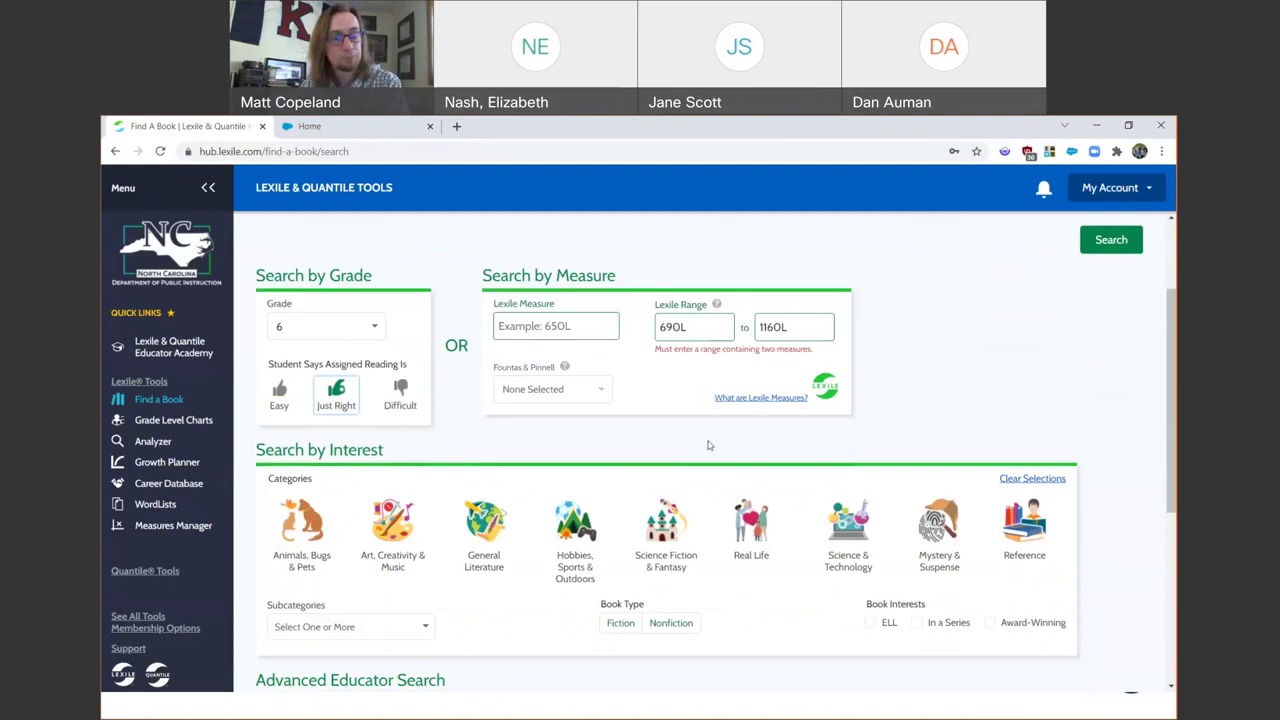
Add General Literature with the Humor subcategory and search, returning 1,156 books
{"action": "scroll", "coordinate": [708, 445], "scroll_direction": "down", "scroll_amount": 2}
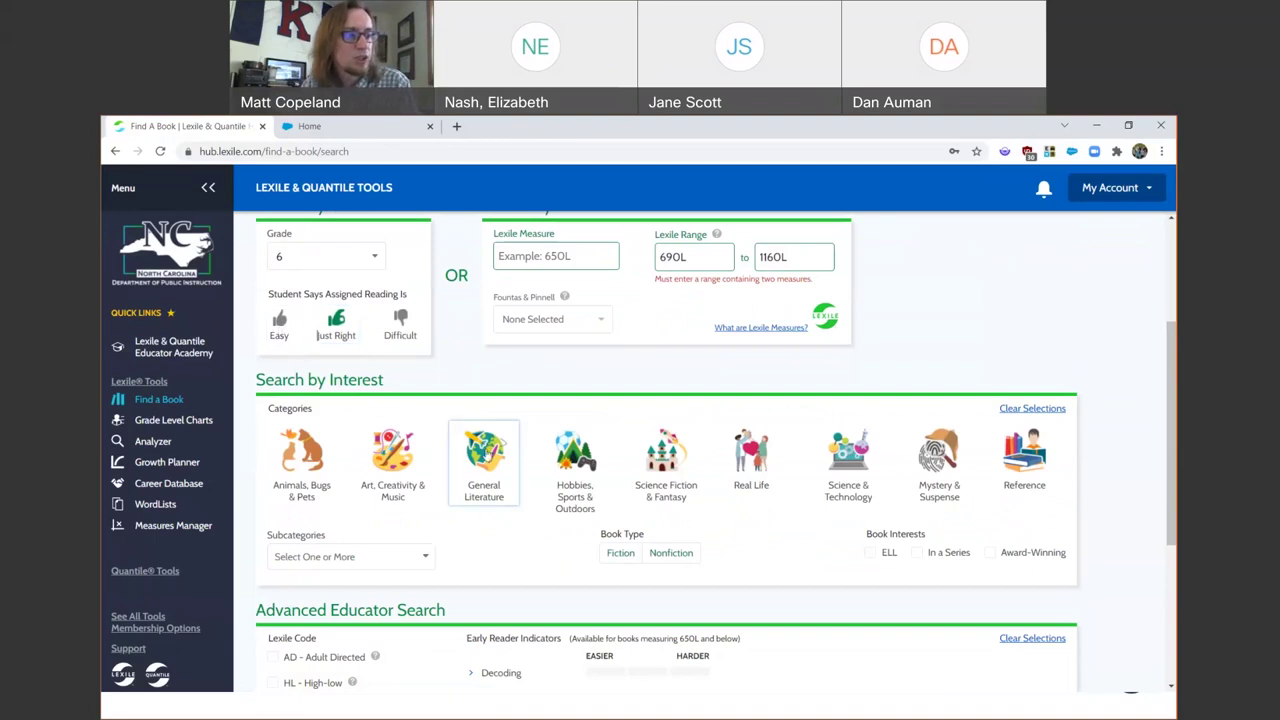
{"action": "left_click", "coordinate": [486, 455]}
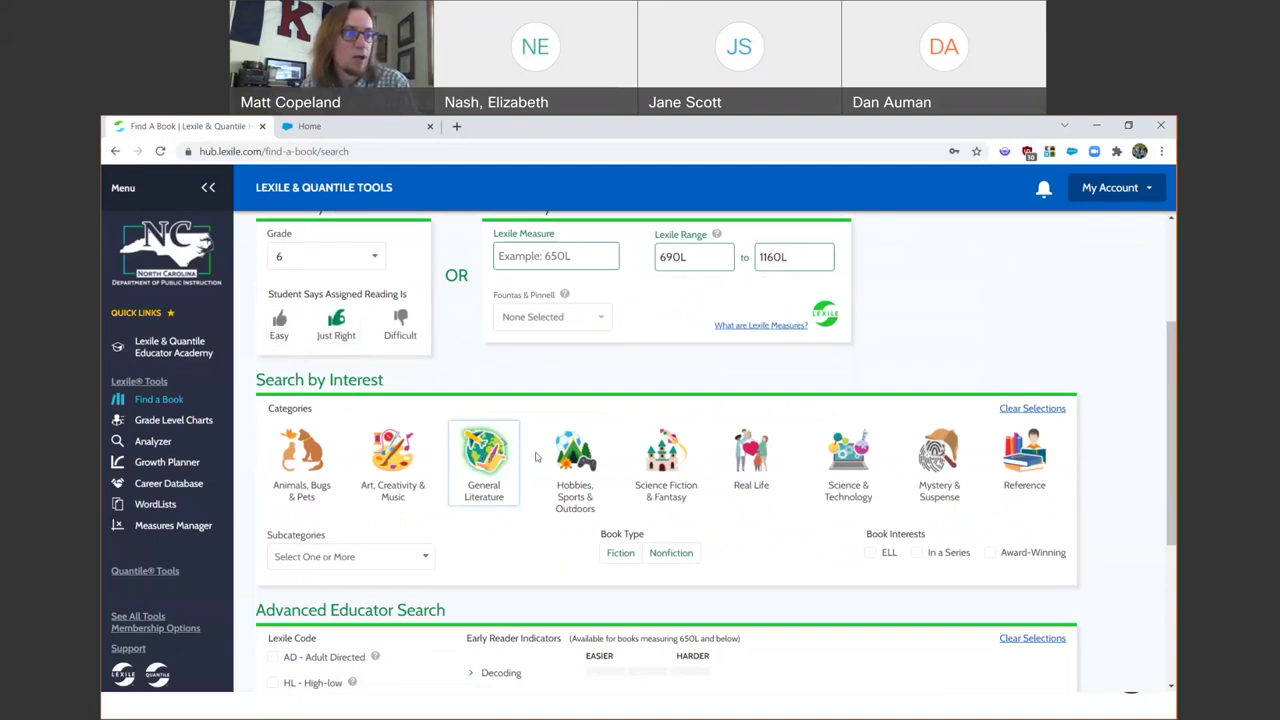
{"action": "scroll", "coordinate": [440, 455], "scroll_direction": "down", "scroll_amount": 3}
{"action": "left_click", "coordinate": [426, 416]}
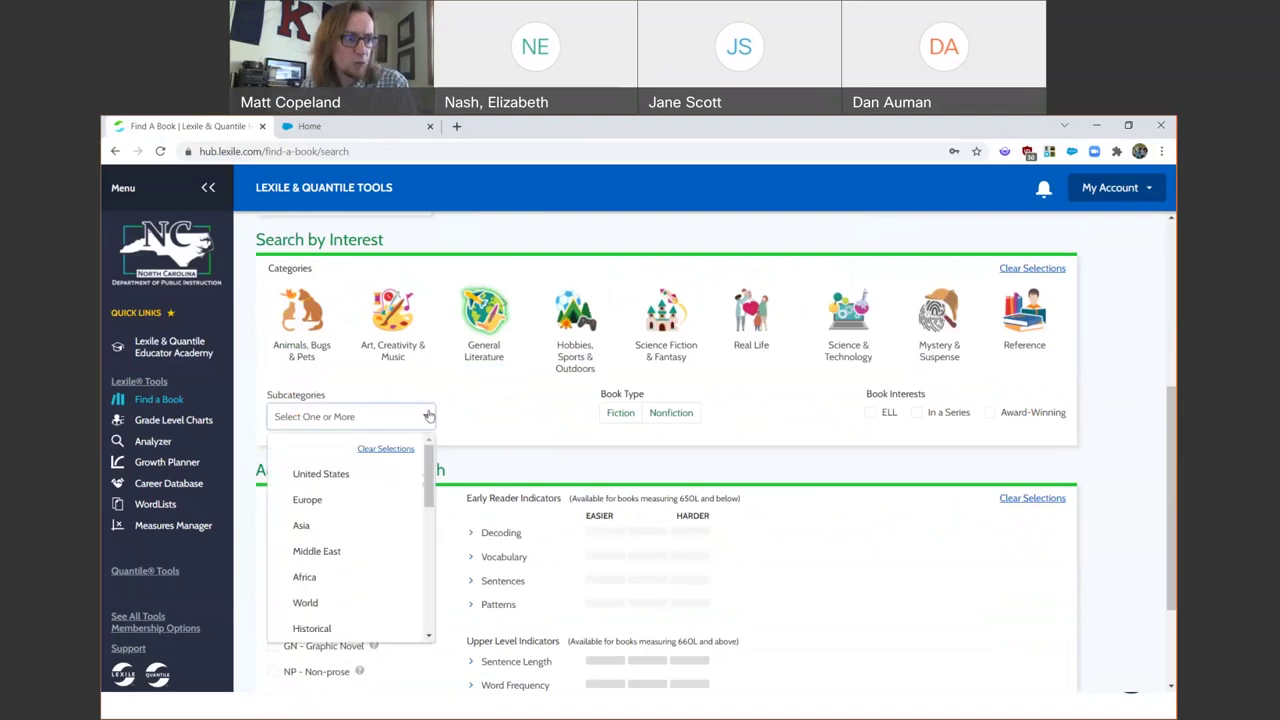
{"action": "left_click_drag", "start_coordinate": [429, 470], "coordinate": [427, 509]}
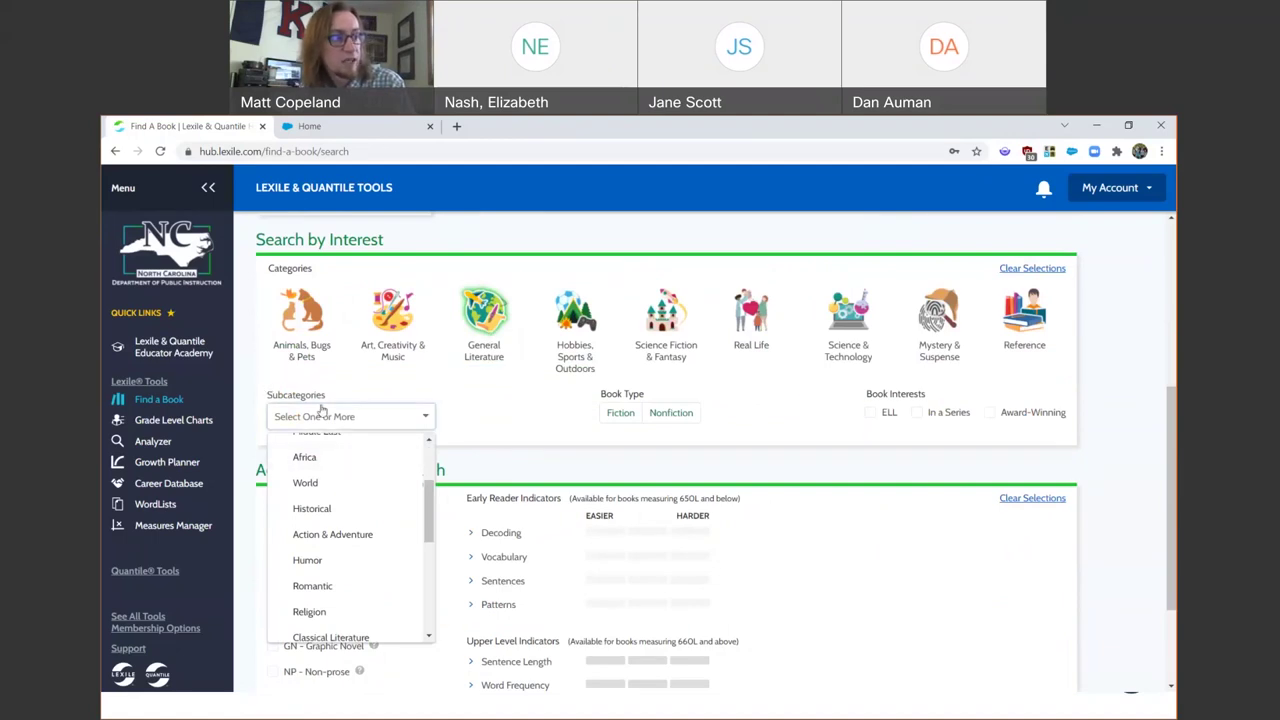
{"action": "left_click", "coordinate": [310, 561]}
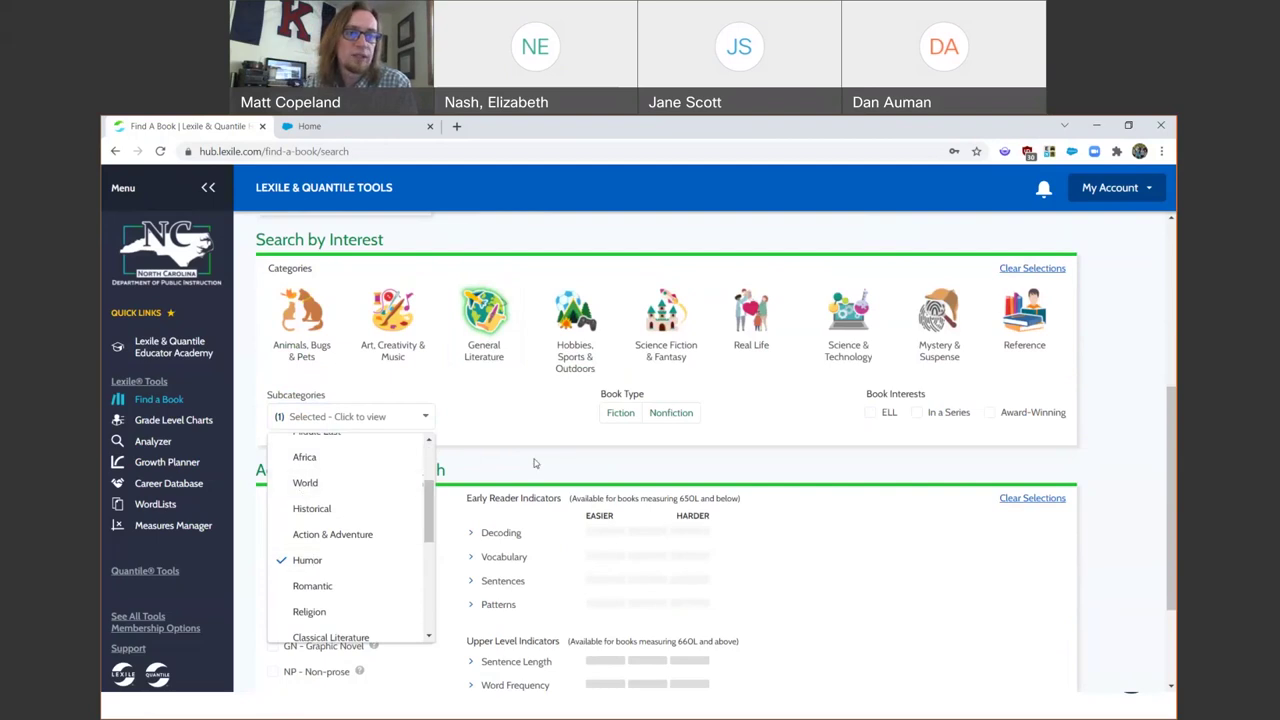
{"action": "scroll", "coordinate": [1126, 441], "scroll_direction": "up", "scroll_amount": 1}
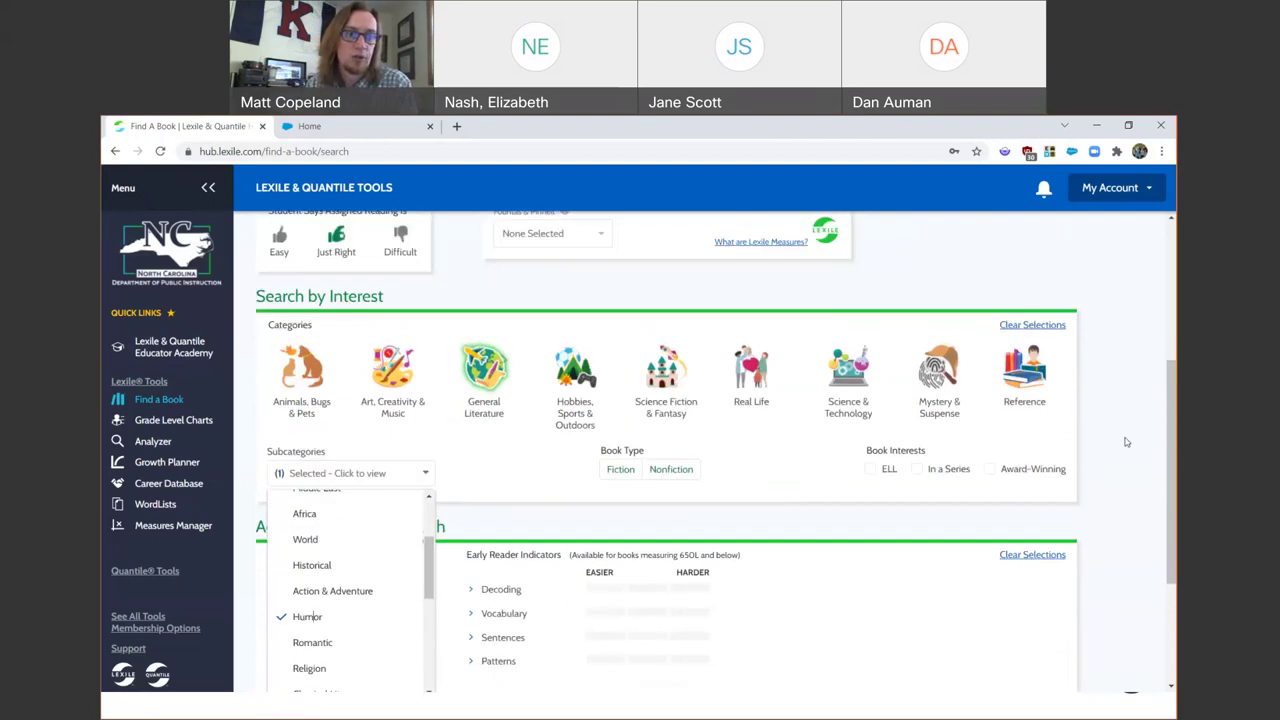
{"action": "scroll", "coordinate": [1126, 441], "scroll_direction": "up", "scroll_amount": 4}
{"action": "left_click", "coordinate": [1104, 309]}
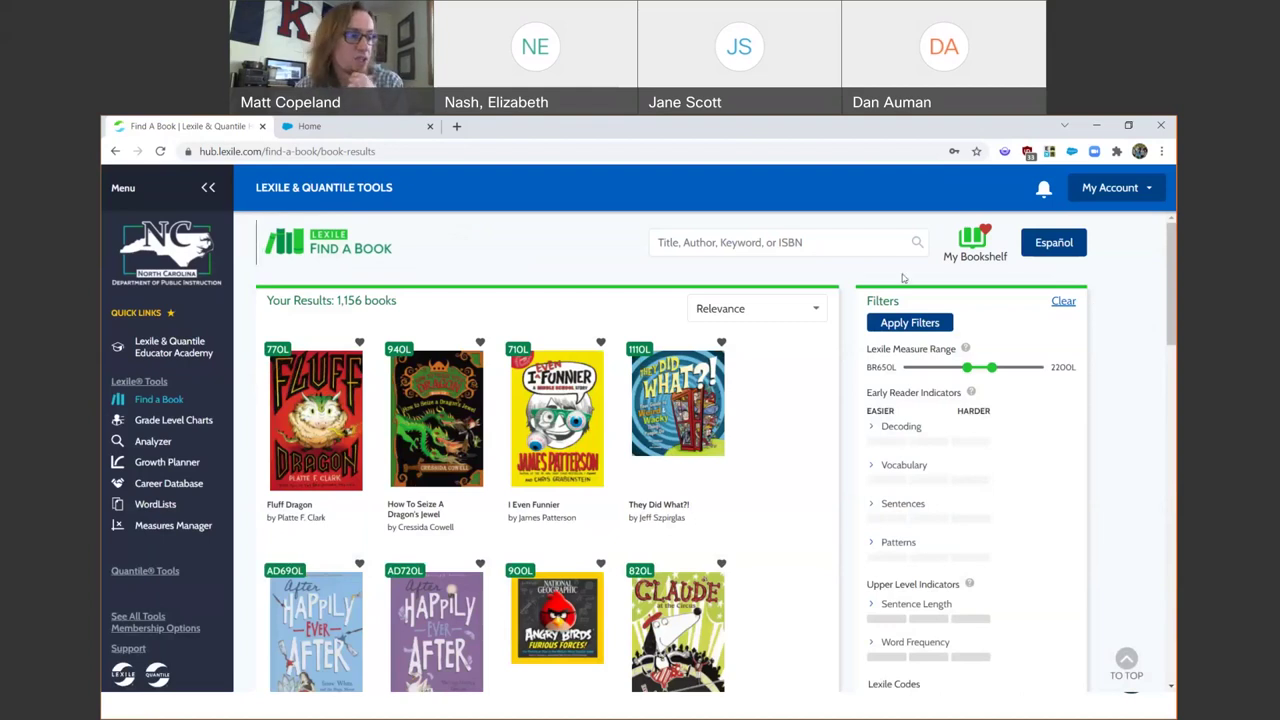
Point out the 1,156-book result count, then open the Fluff Dragon (770L) details
{"action": "left_click_drag", "start_coordinate": [398, 300], "coordinate": [264, 291]}
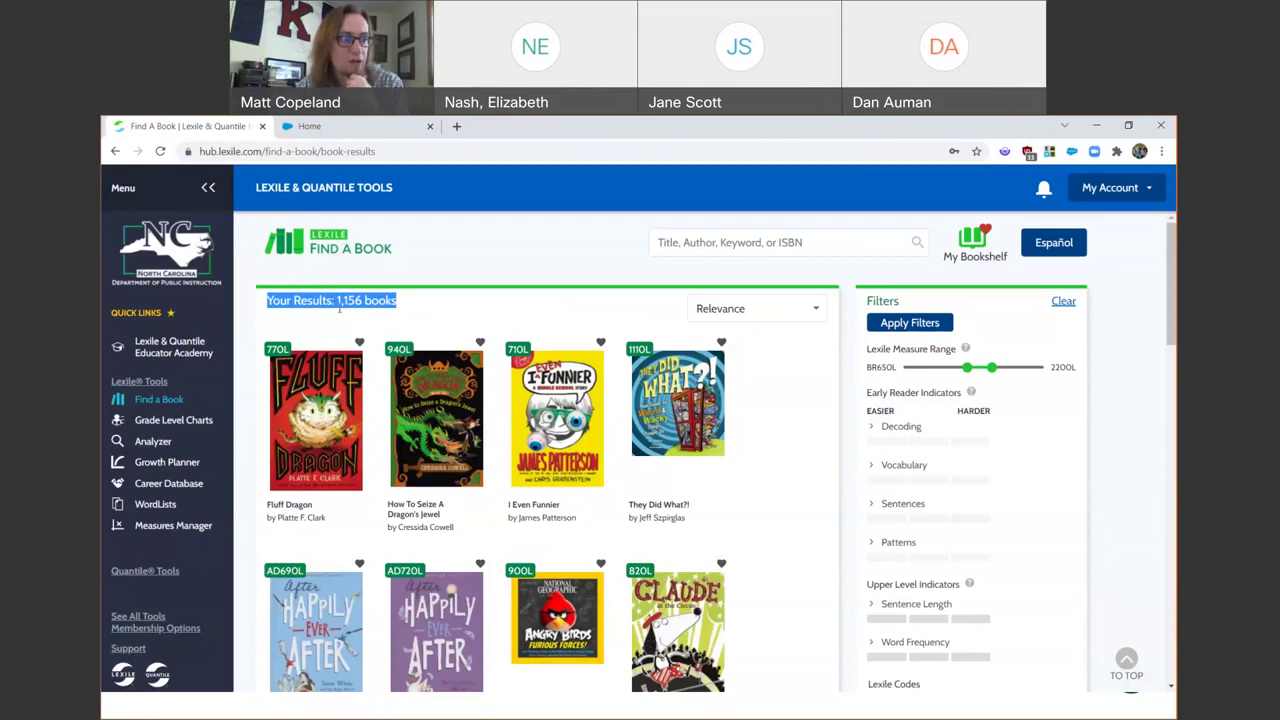
{"action": "left_click", "coordinate": [478, 311]}
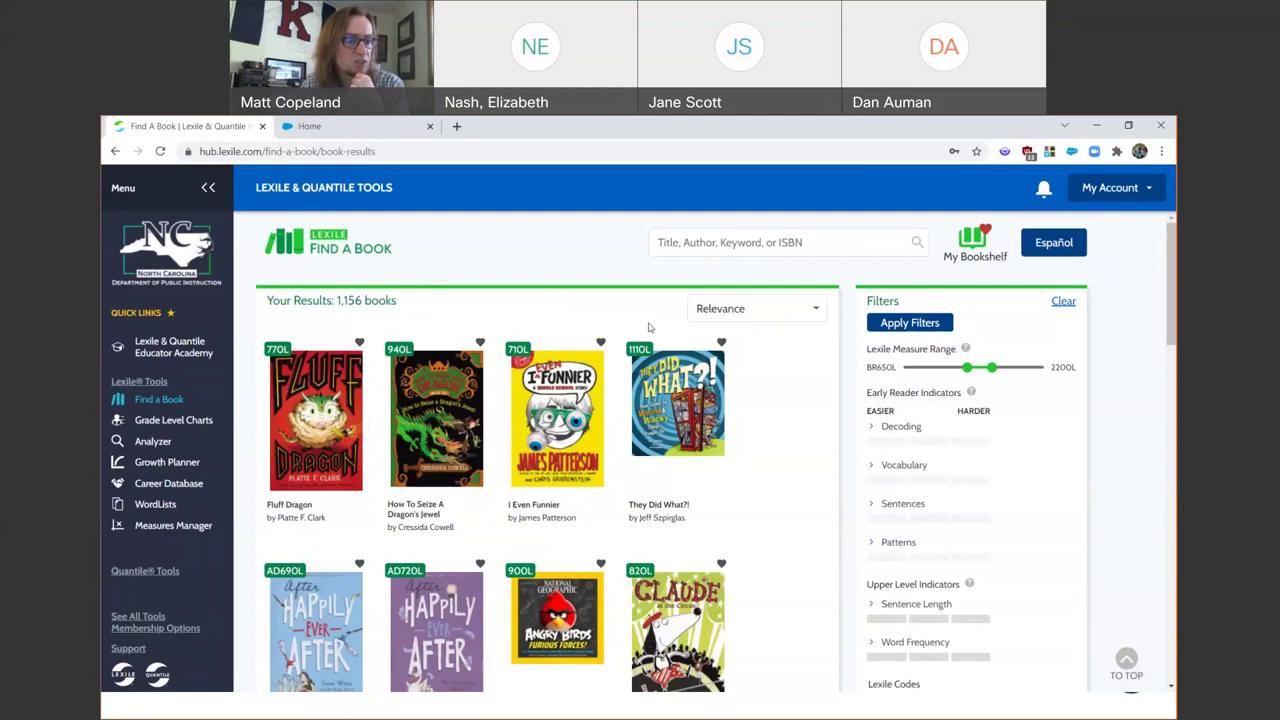
{"action": "scroll", "coordinate": [627, 370], "scroll_direction": "down", "scroll_amount": 2}
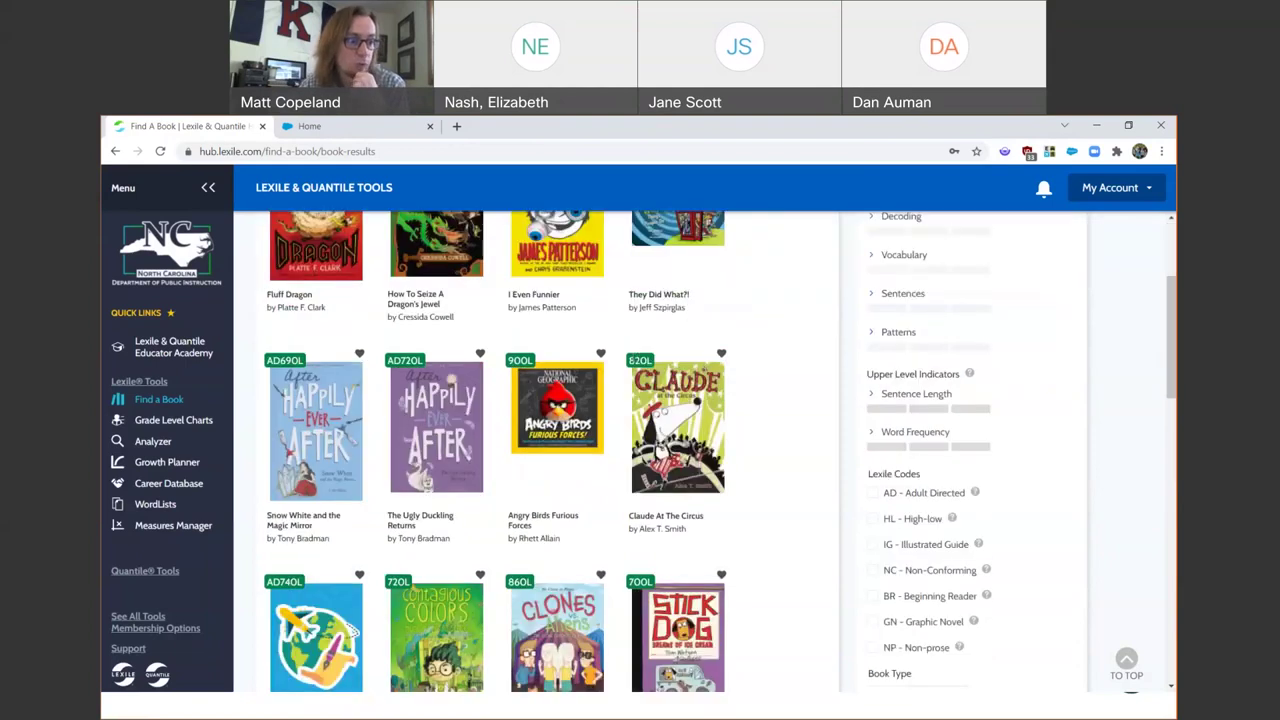
{"action": "scroll", "coordinate": [627, 370], "scroll_direction": "up", "scroll_amount": 1}
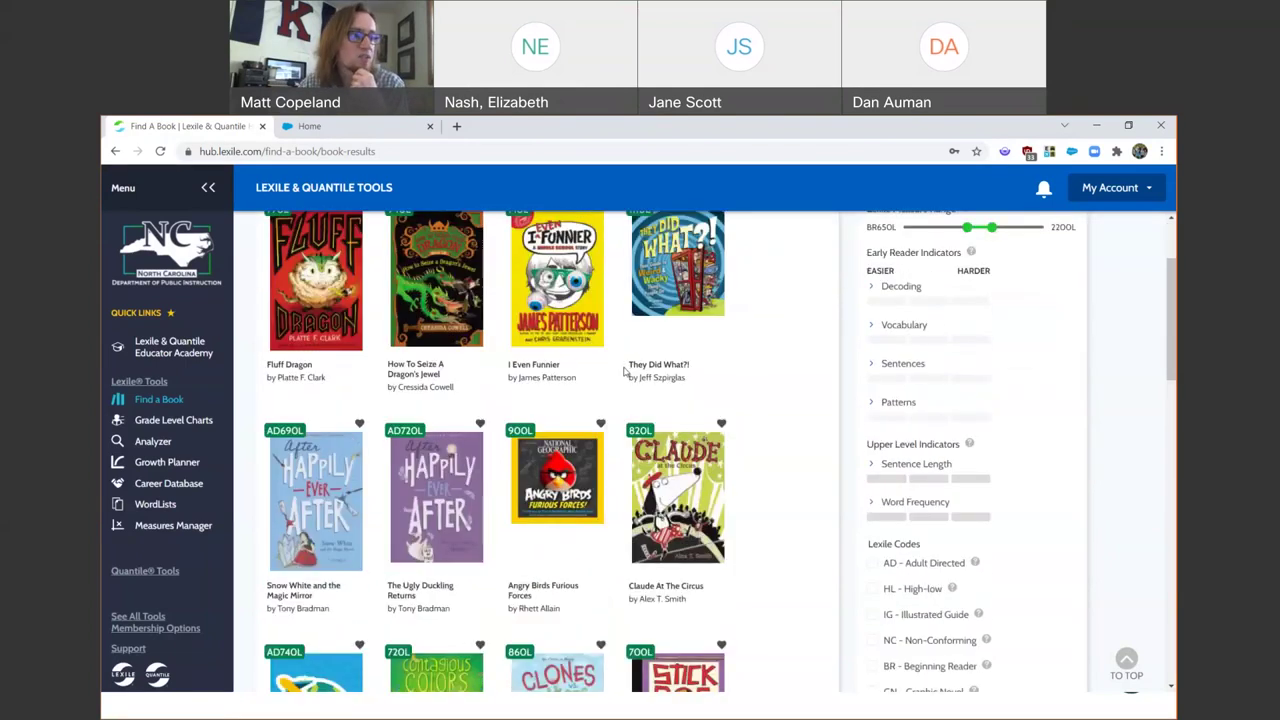
{"action": "scroll", "coordinate": [624, 372], "scroll_direction": "up", "scroll_amount": 2}
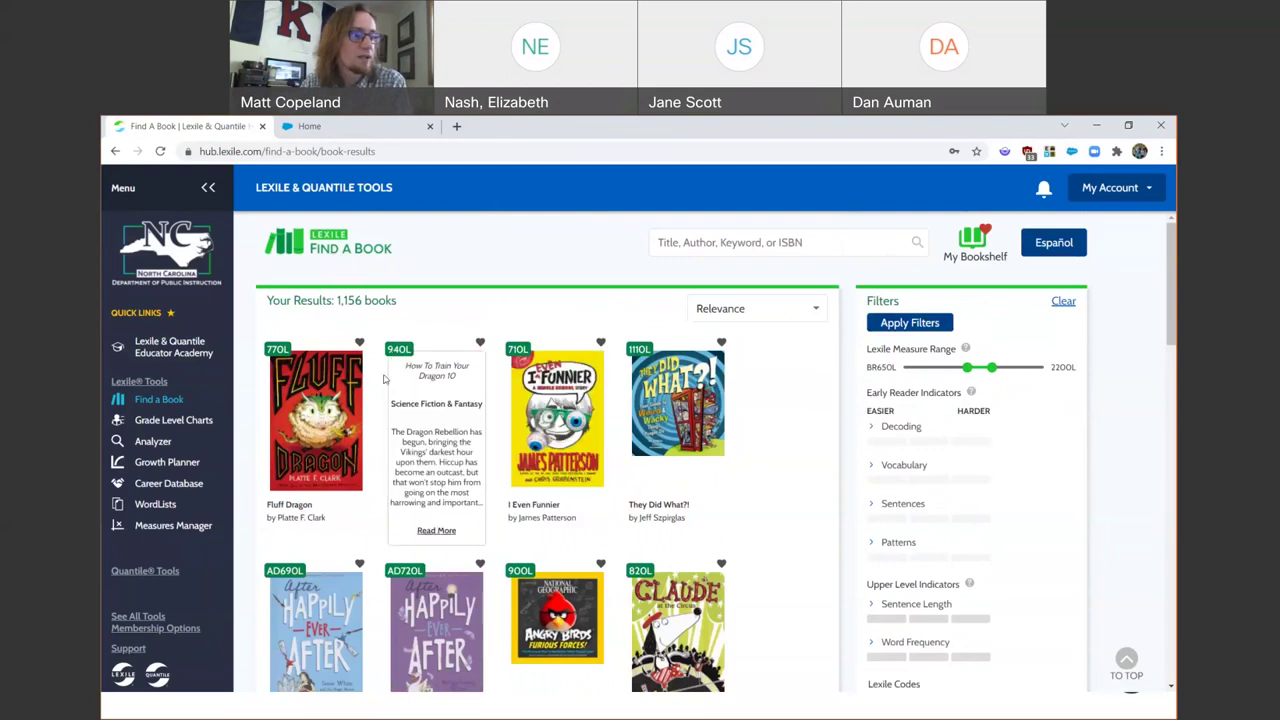
{"action": "left_click", "coordinate": [320, 410]}
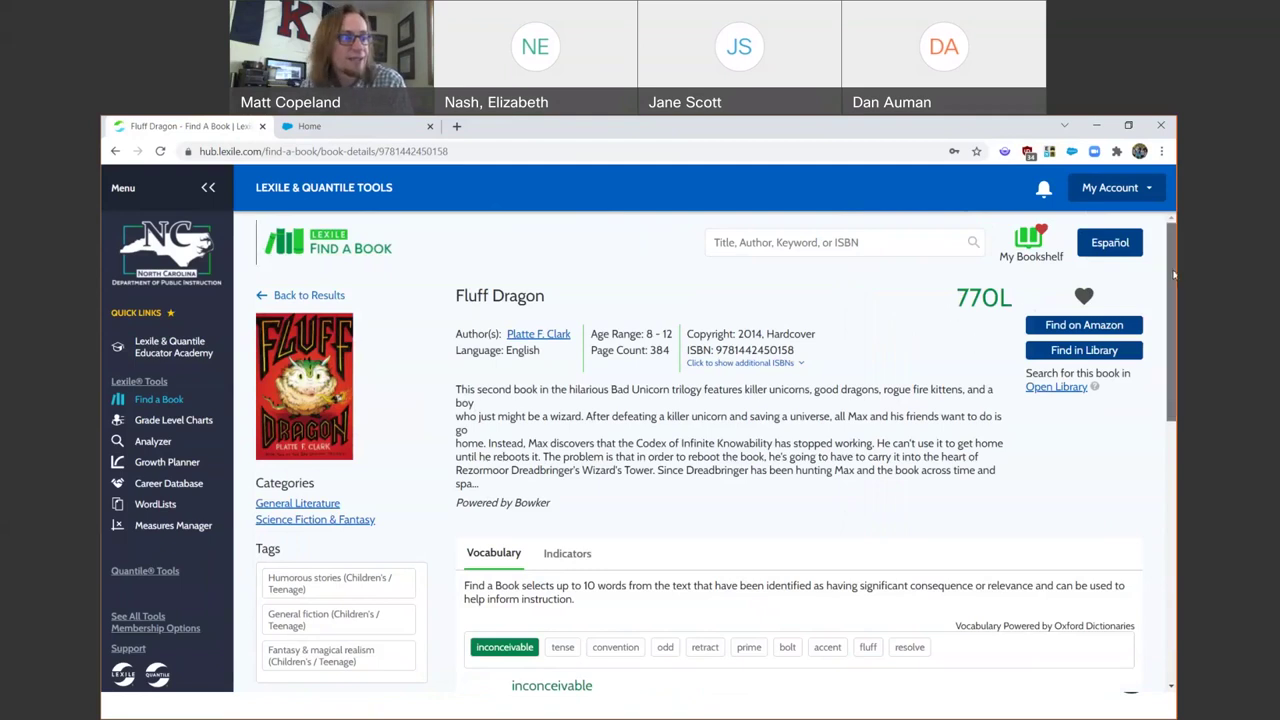
Show definitions for the vocabulary words 'tense' and then 'convention' on Fluff Dragon's page
{"action": "scroll", "coordinate": [1175, 285], "scroll_direction": "down", "scroll_amount": 1}
{"action": "scroll", "coordinate": [1175, 285], "scroll_direction": "down", "scroll_amount": 2}
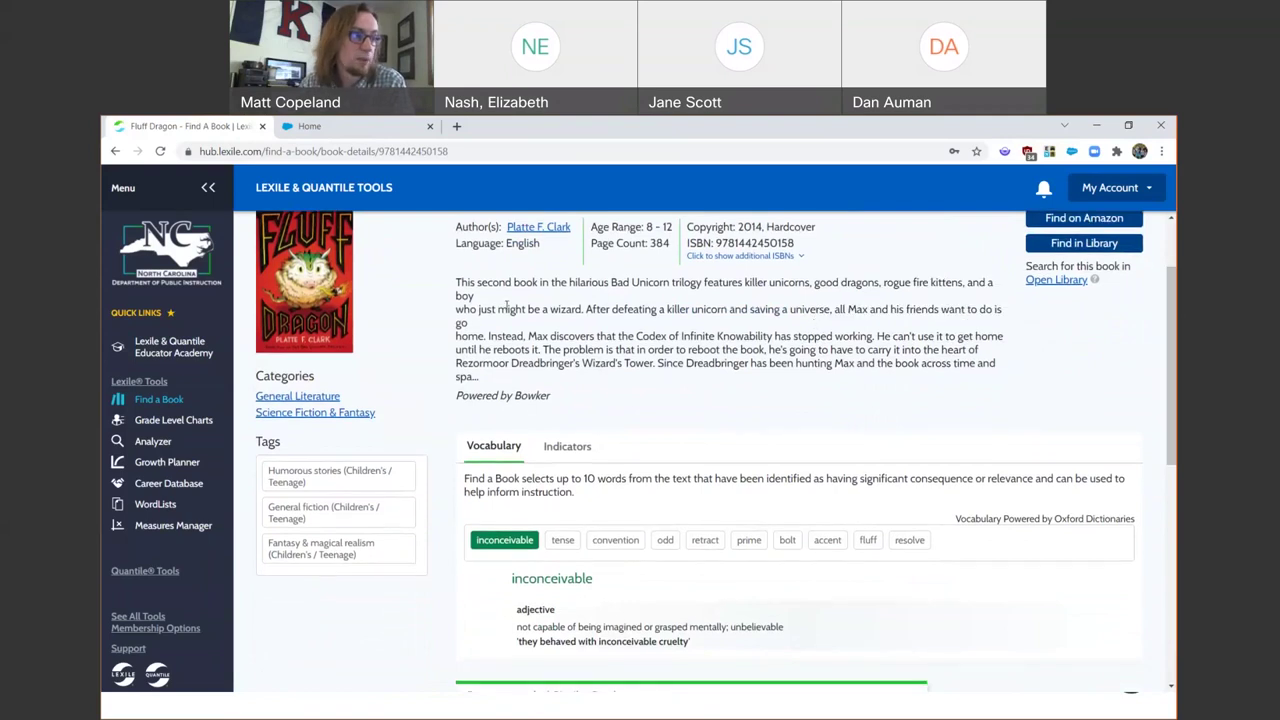
{"action": "scroll", "coordinate": [458, 369], "scroll_direction": "up", "scroll_amount": 4}
{"action": "scroll", "coordinate": [522, 382], "scroll_direction": "down", "scroll_amount": 4}
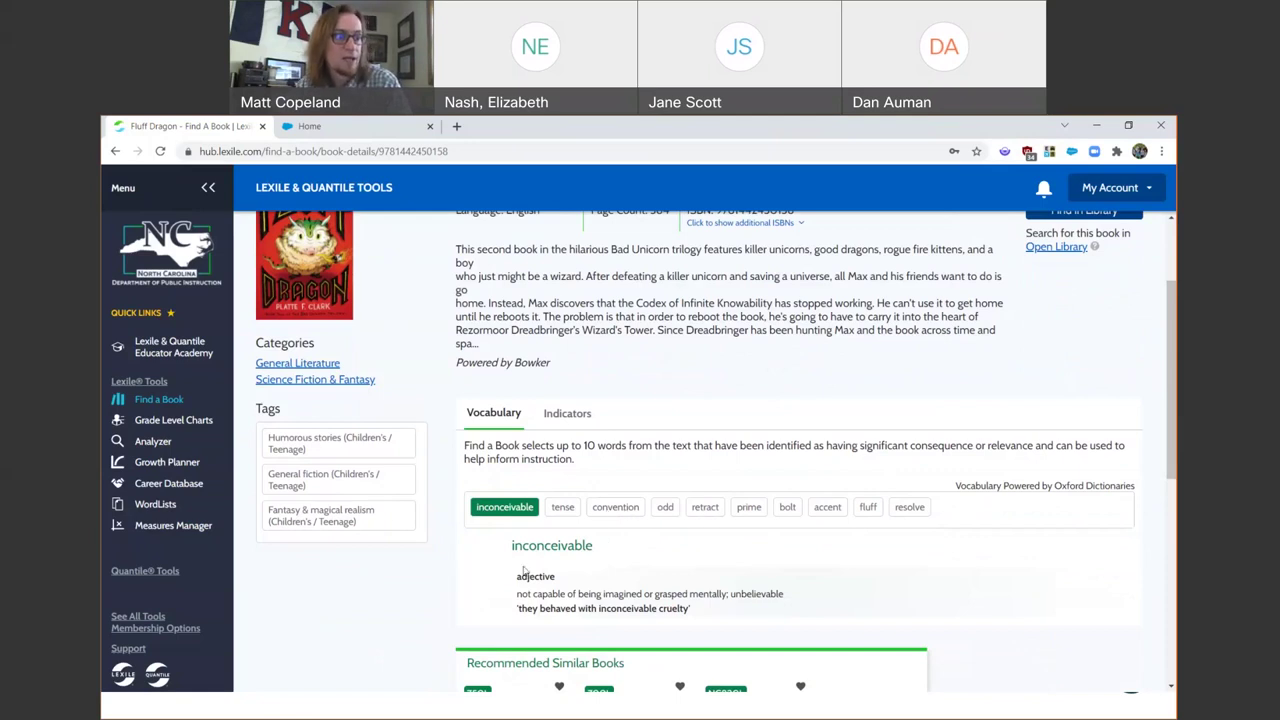
{"action": "left_click", "coordinate": [562, 510]}
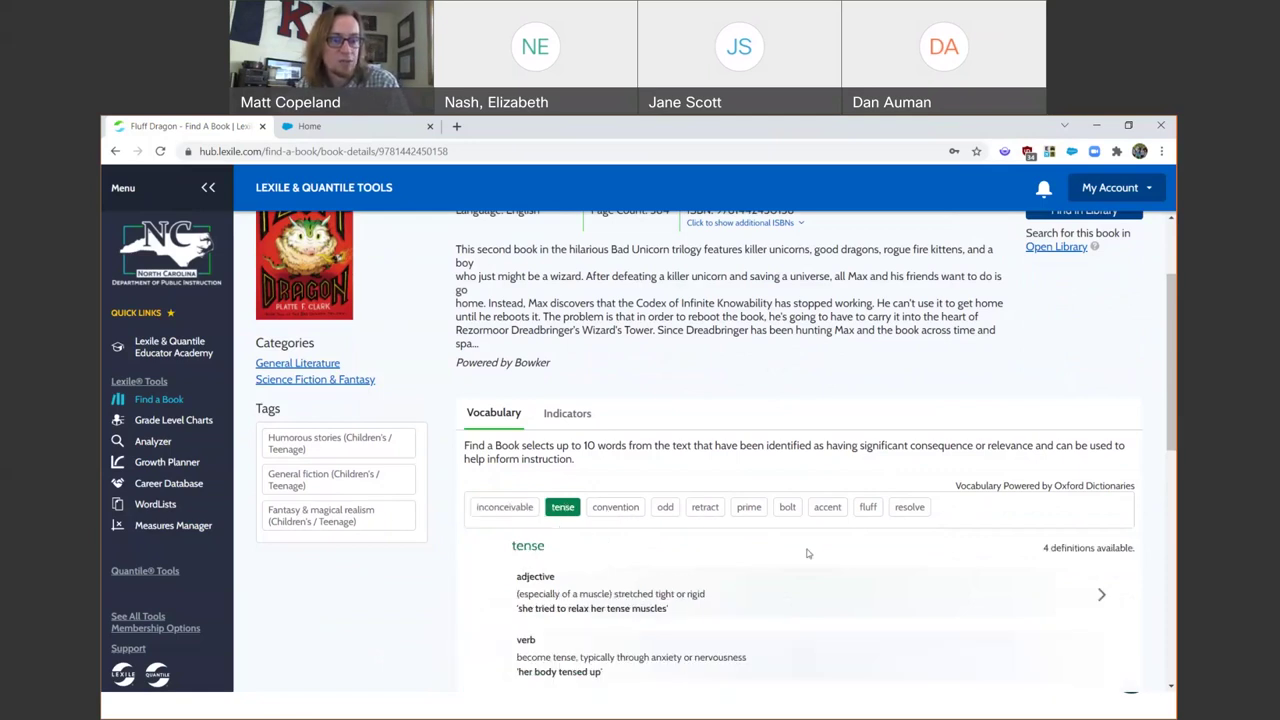
{"action": "scroll", "coordinate": [890, 500], "scroll_direction": "down", "scroll_amount": 2}
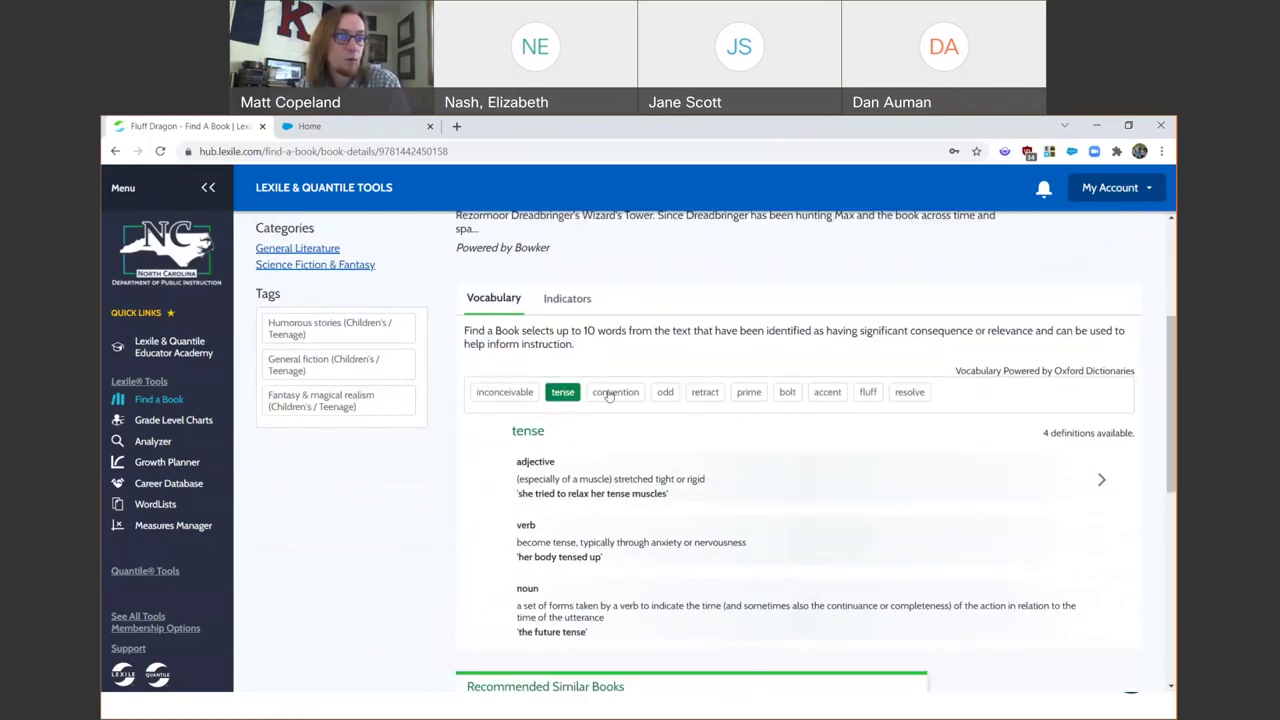
{"action": "left_click", "coordinate": [614, 393]}
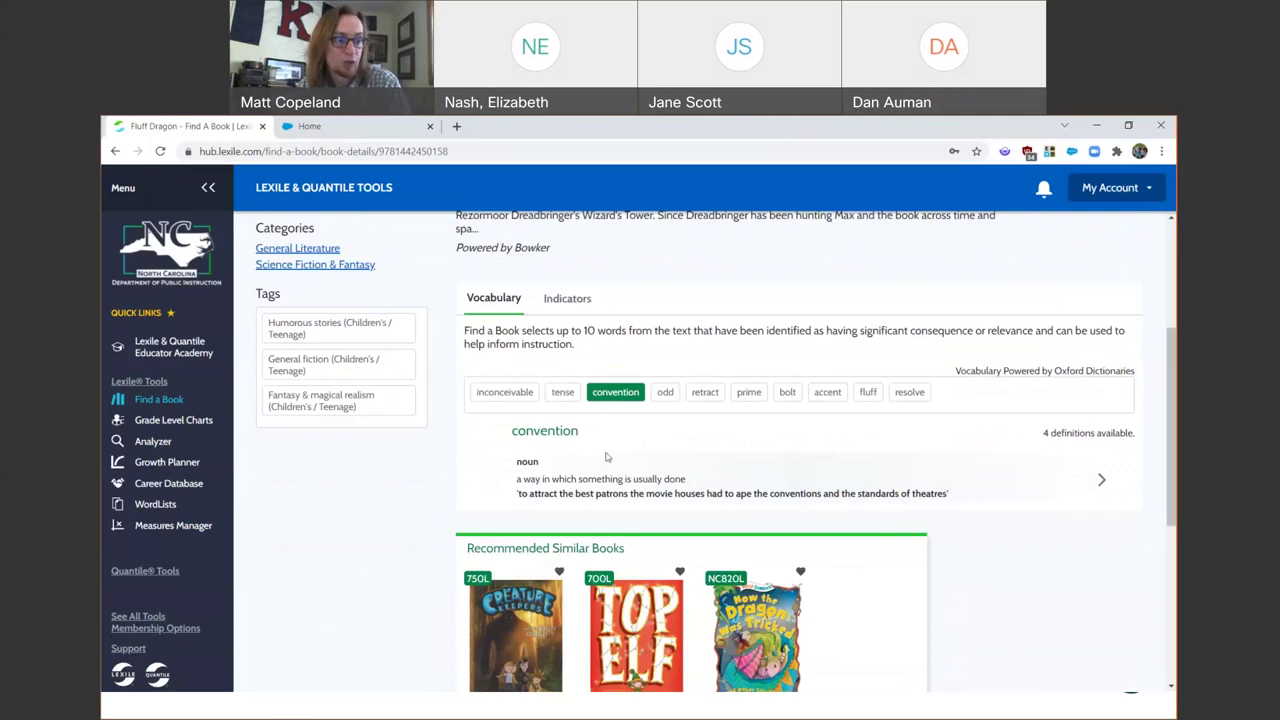
{"action": "scroll", "coordinate": [605, 459], "scroll_direction": "up", "scroll_amount": 3}
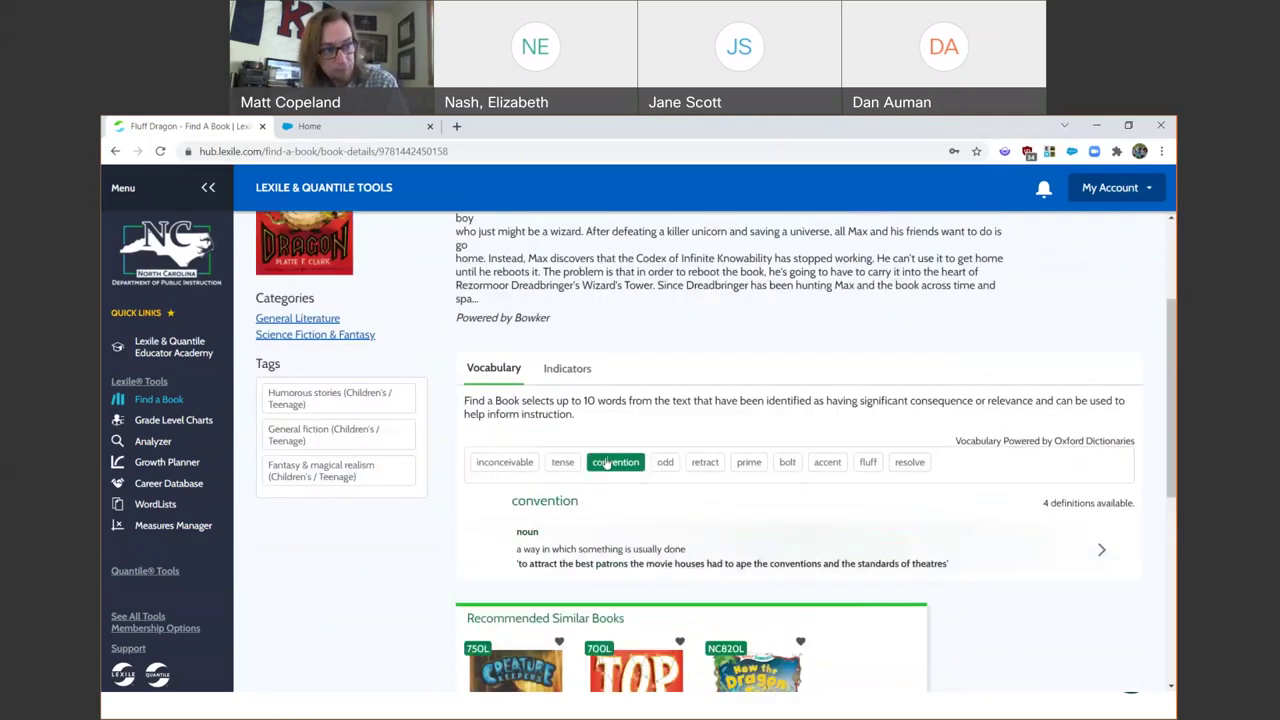
Switch Fluff Dragon's page to Indicators and review its Sentence Length and Word Frequency ratings
{"action": "left_click", "coordinate": [556, 510]}
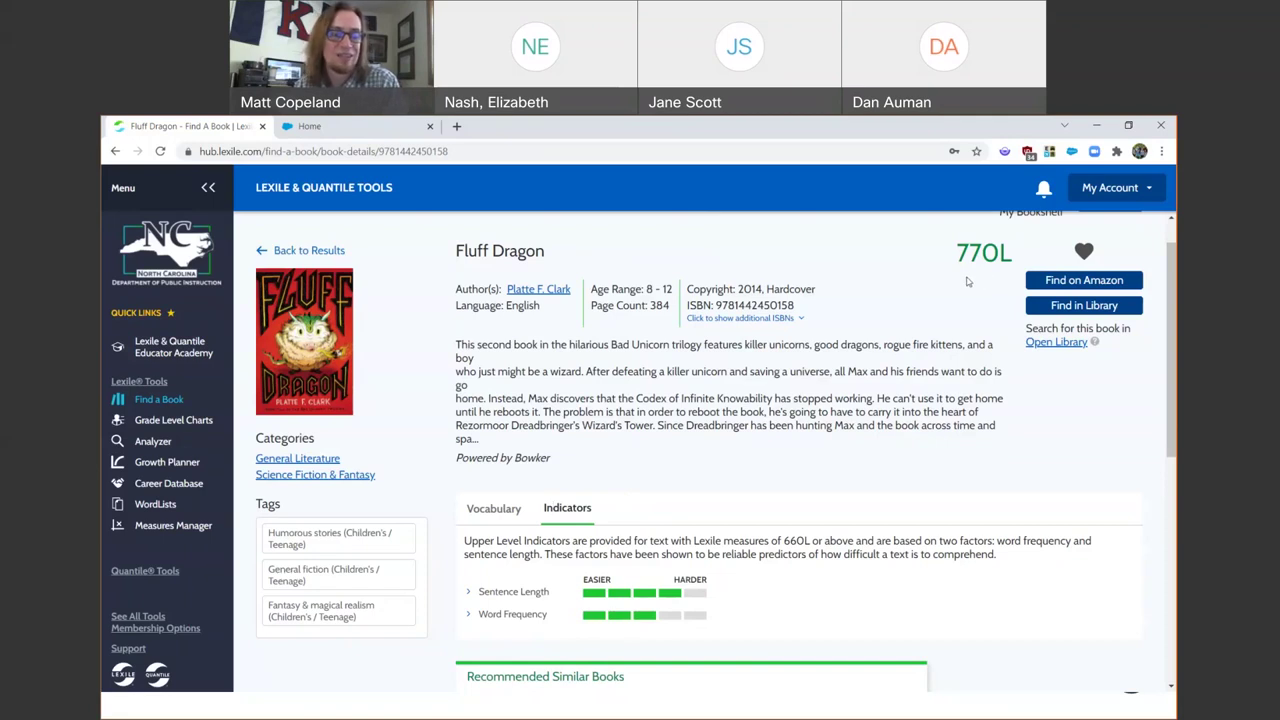
{"action": "scroll", "coordinate": [962, 322], "scroll_direction": "down", "scroll_amount": 2}
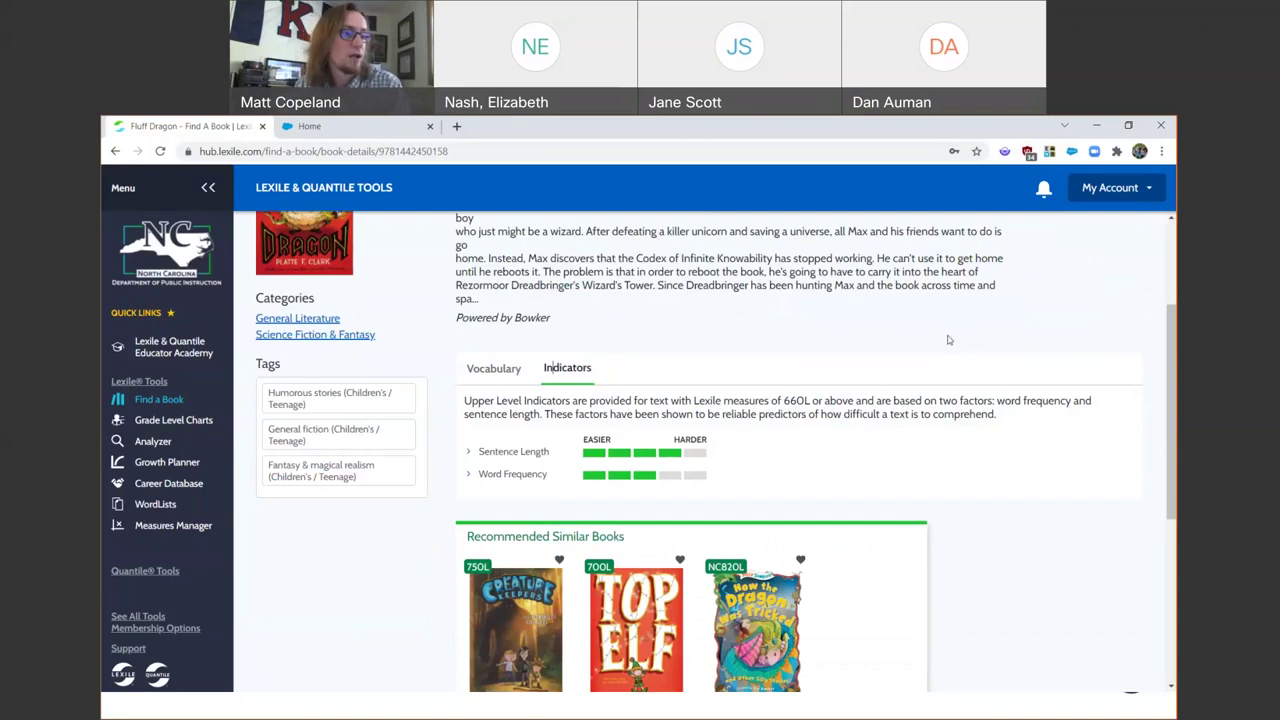
{"action": "scroll", "coordinate": [949, 340], "scroll_direction": "up", "scroll_amount": 3}
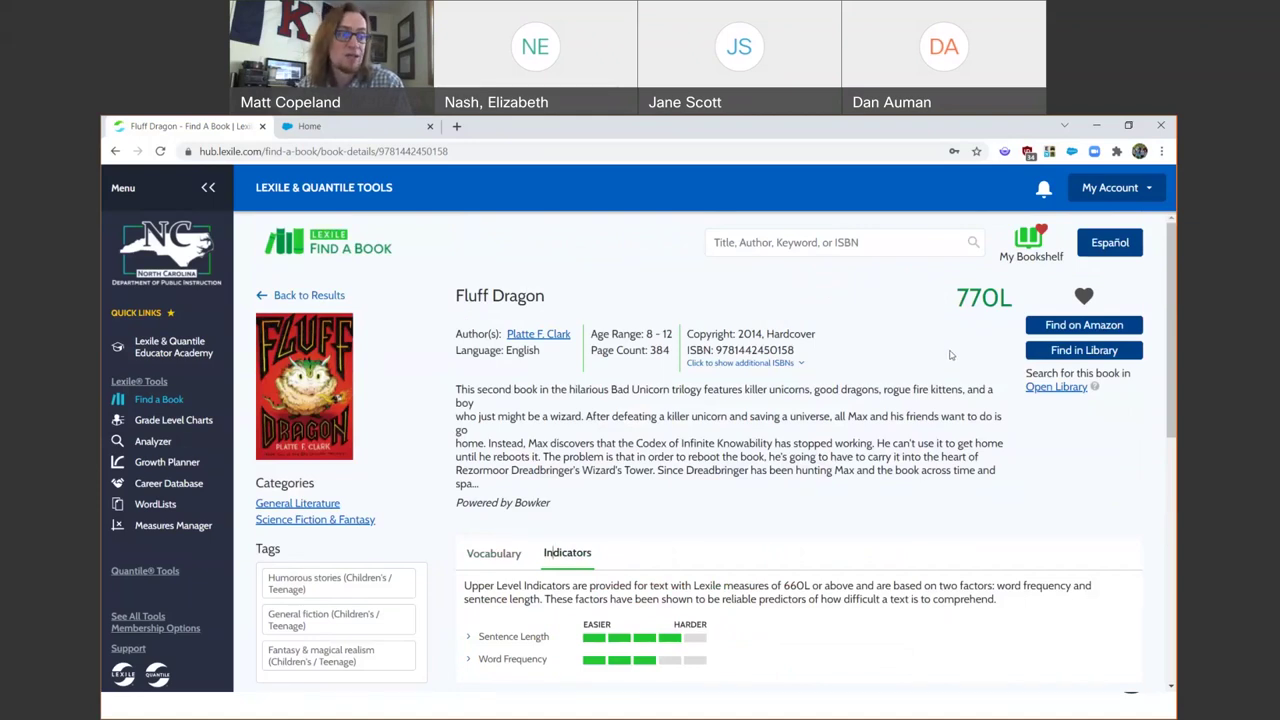
{"action": "scroll", "coordinate": [950, 354], "scroll_direction": "down", "scroll_amount": 3}
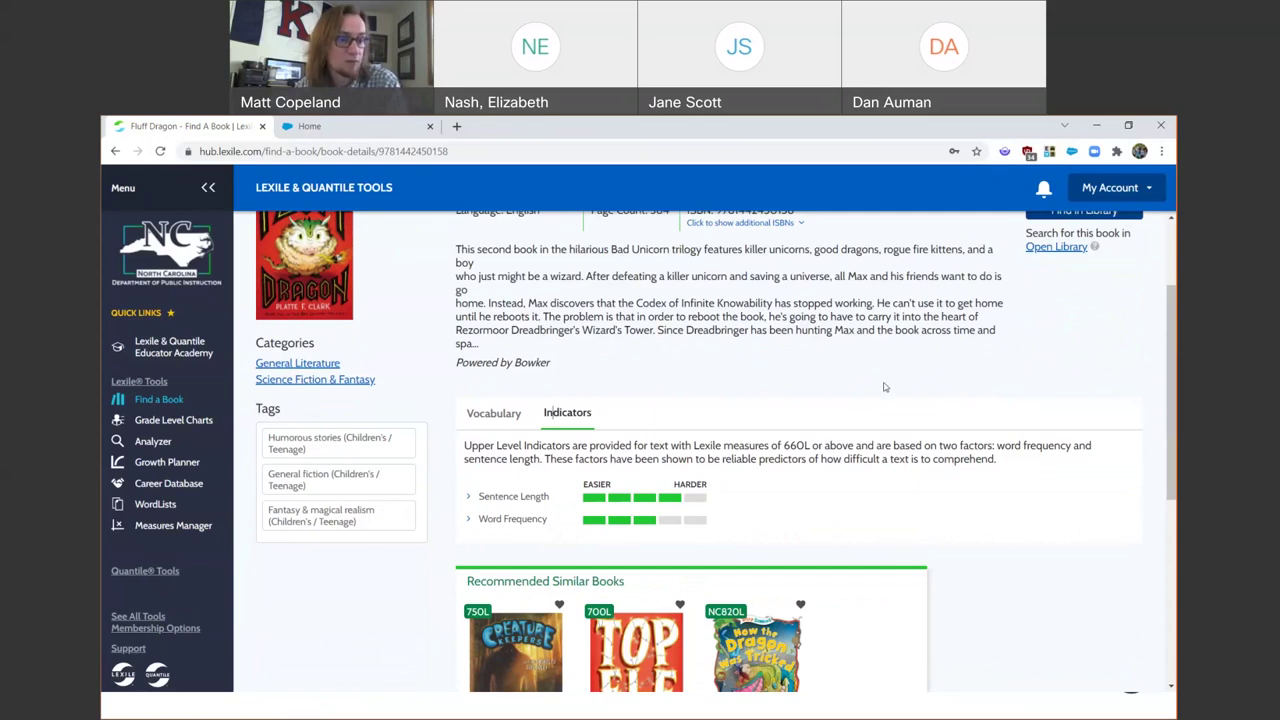
{"action": "scroll", "coordinate": [884, 387], "scroll_direction": "down", "scroll_amount": 1}
{"action": "scroll", "coordinate": [884, 390], "scroll_direction": "up", "scroll_amount": 2}
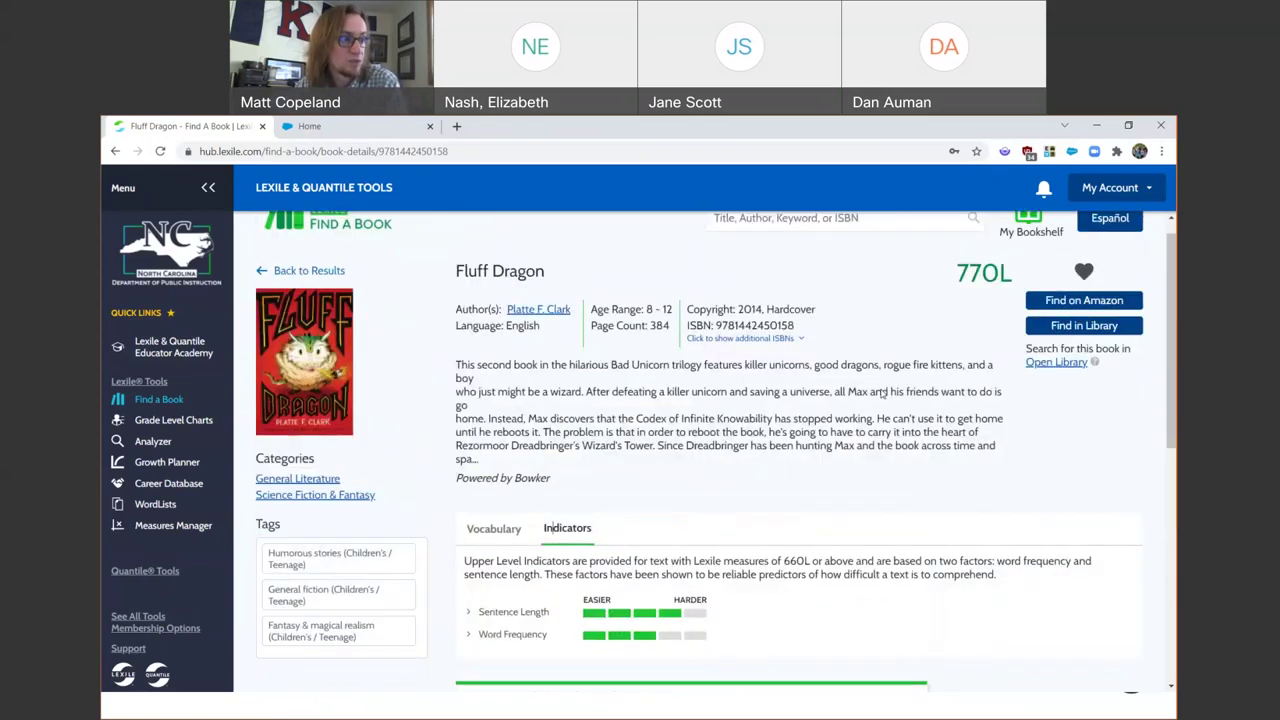
{"action": "scroll", "coordinate": [884, 392], "scroll_direction": "up", "scroll_amount": 1}
Return to the 1,156-book results and browse titles such as Clones vs. Aliens (860L)
{"action": "left_click", "coordinate": [272, 295]}
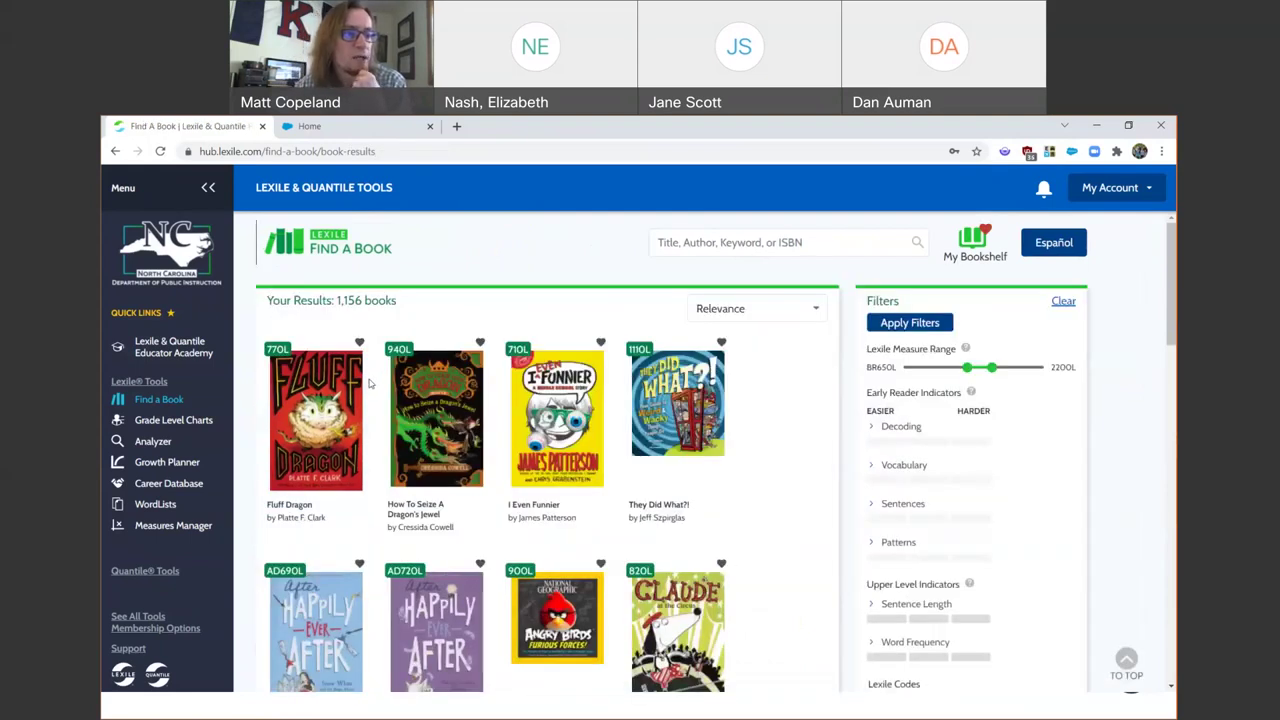
{"action": "scroll", "coordinate": [370, 378], "scroll_direction": "down", "scroll_amount": 2}
{"action": "scroll", "coordinate": [368, 385], "scroll_direction": "down", "scroll_amount": 4}
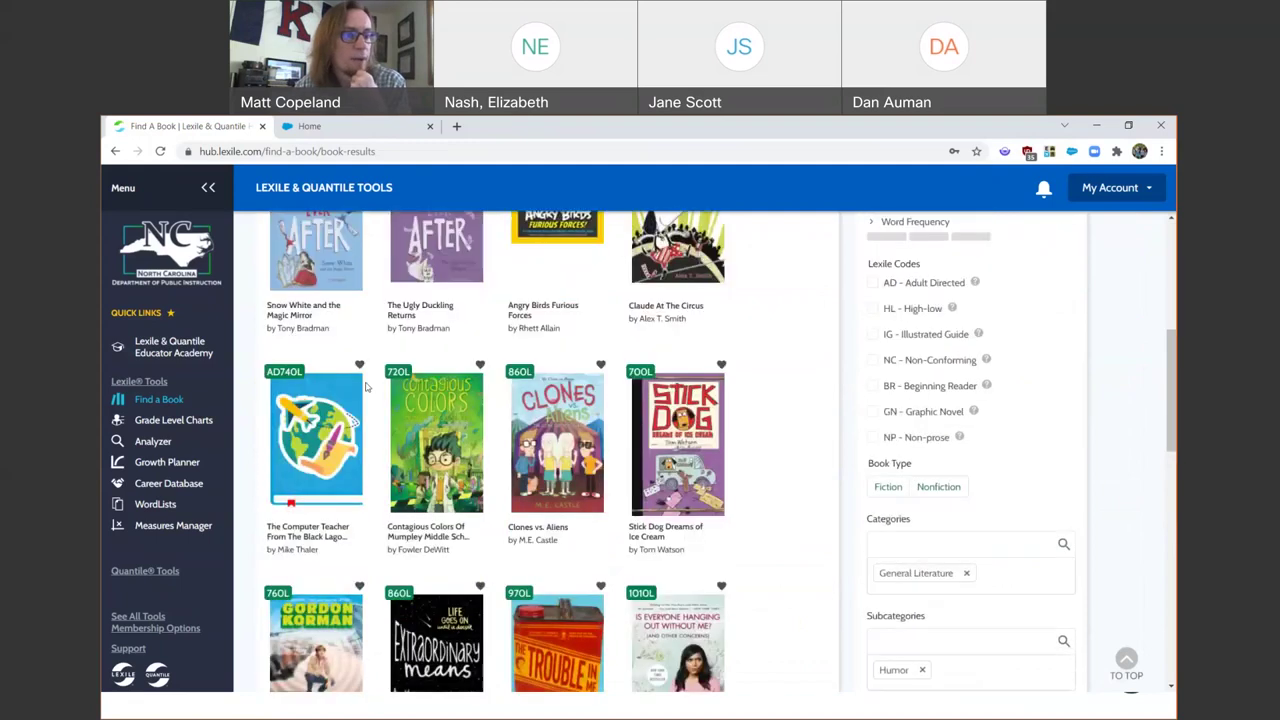
{"action": "scroll", "coordinate": [366, 390], "scroll_direction": "up", "scroll_amount": 6}
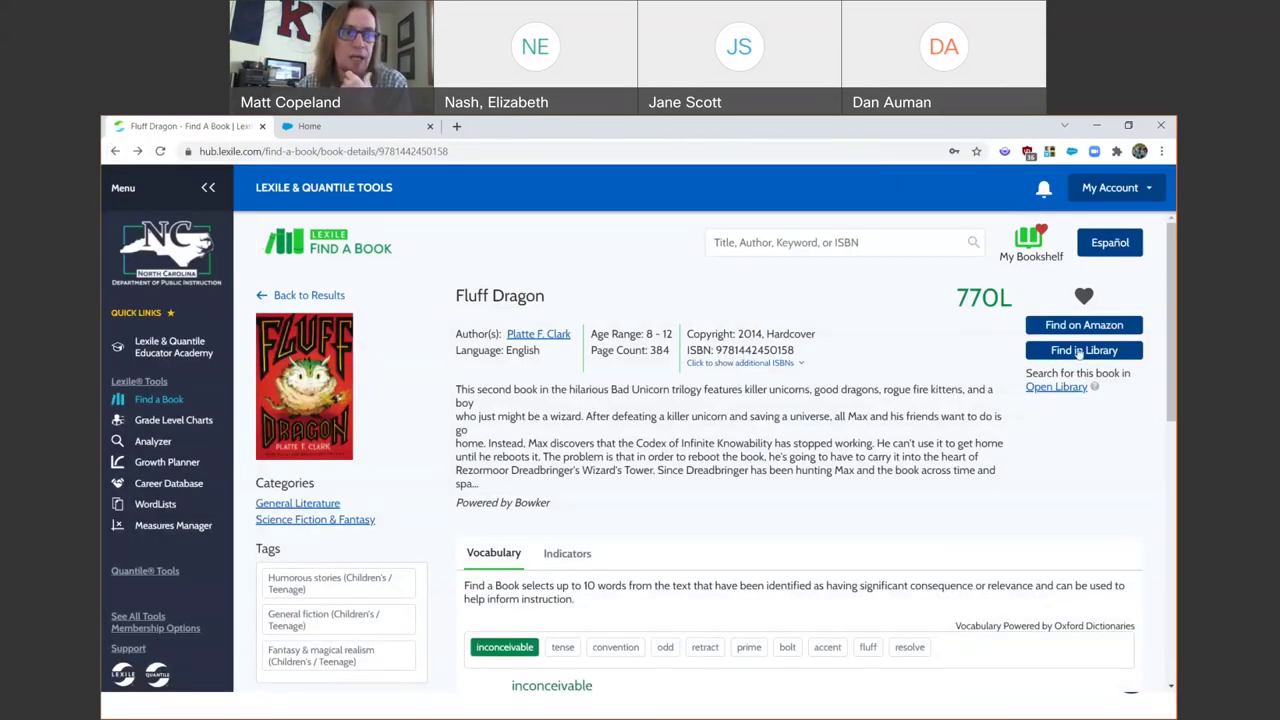
{"action": "scroll", "coordinate": [1078, 353], "scroll_direction": "down", "scroll_amount": 1}
{"action": "scroll", "coordinate": [1175, 387], "scroll_direction": "down", "scroll_amount": 1}
{"action": "left_click_drag", "start_coordinate": [1175, 387], "coordinate": [1159, 473]}
{"action": "scroll", "coordinate": [1159, 473], "scroll_direction": "up", "scroll_amount": 10}
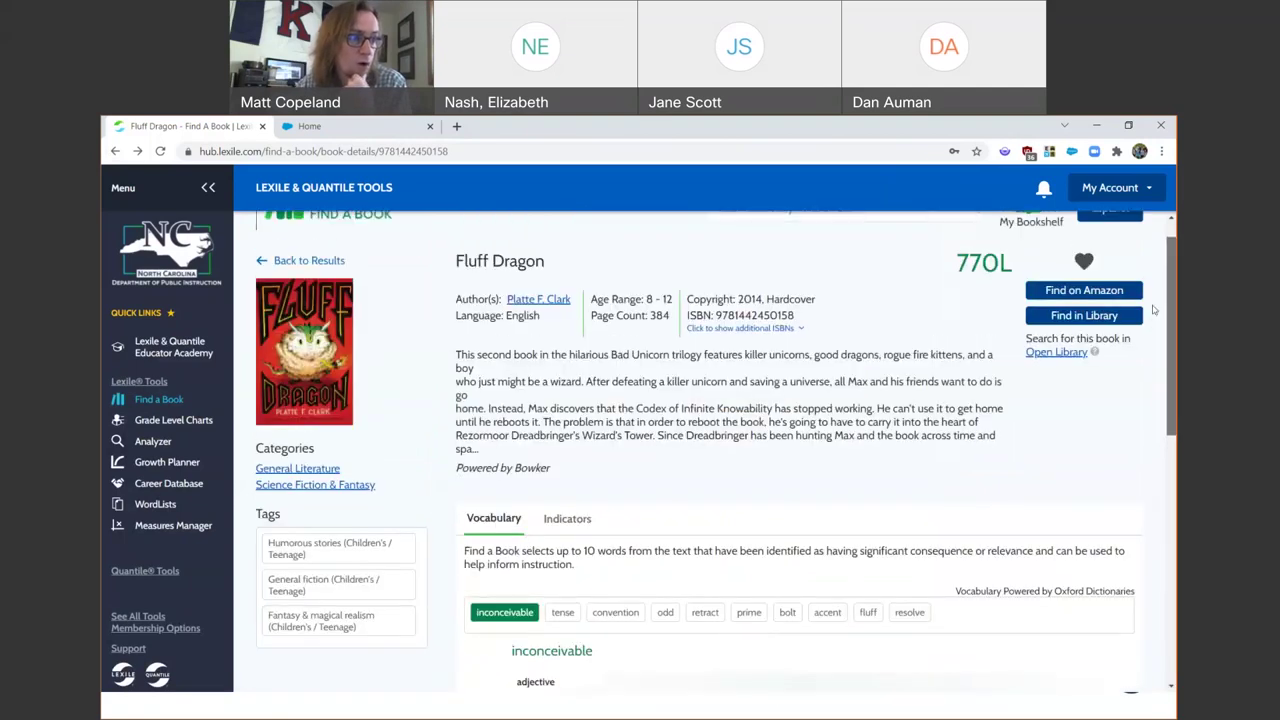
{"action": "left_click", "coordinate": [340, 296]}
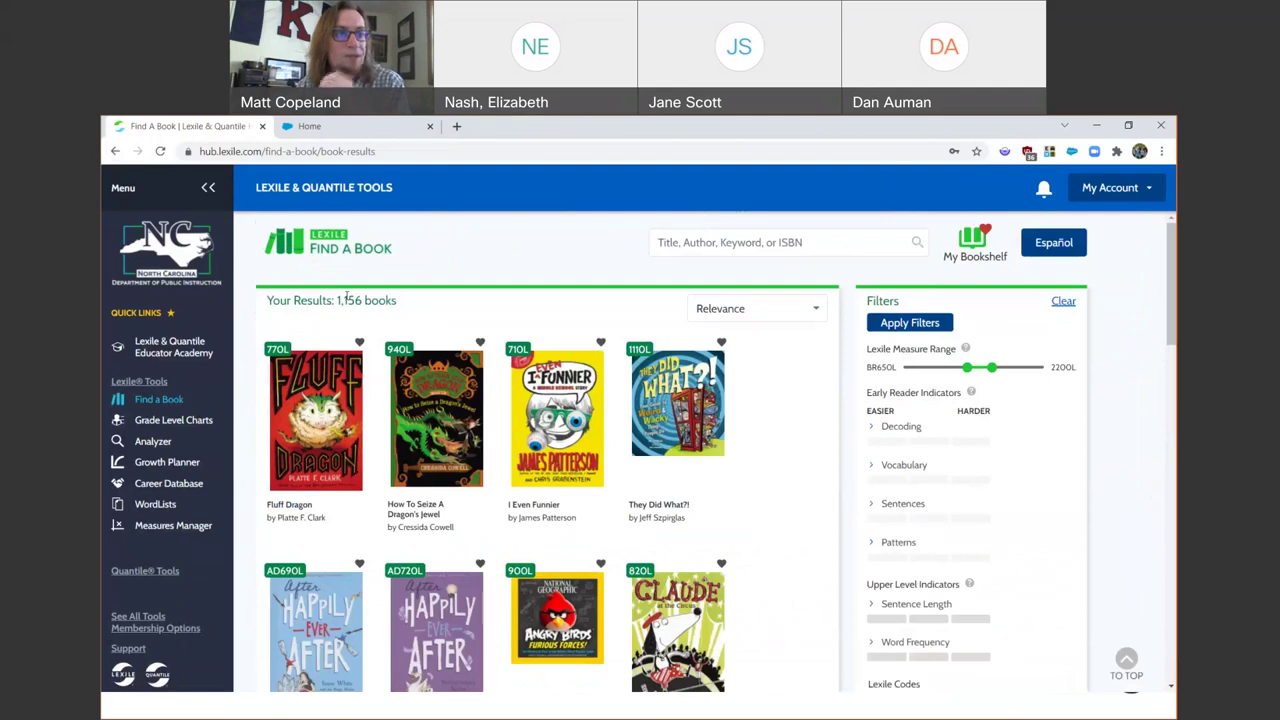
{"action": "left_click", "coordinate": [114, 153]}
{"action": "scroll", "coordinate": [490, 309], "scroll_direction": "down", "scroll_amount": 3}
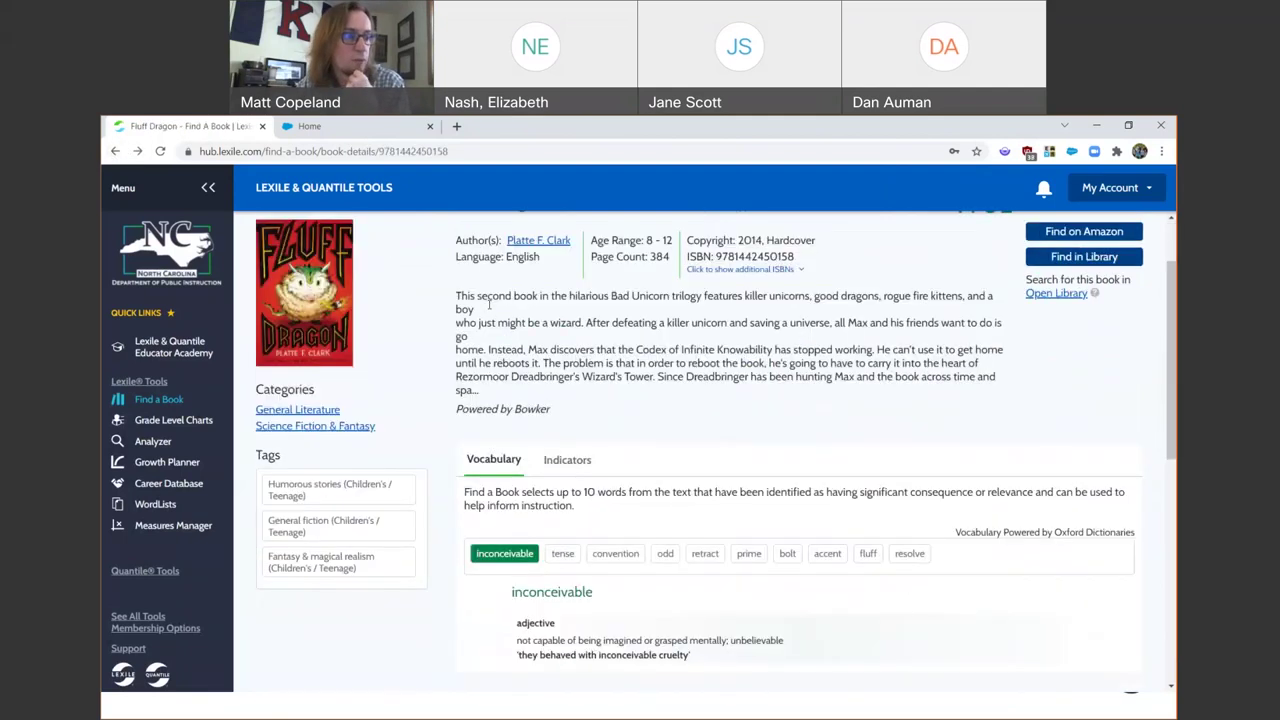
{"action": "scroll", "coordinate": [489, 309], "scroll_direction": "down", "scroll_amount": 4}
{"action": "scroll", "coordinate": [489, 311], "scroll_direction": "up", "scroll_amount": 2}
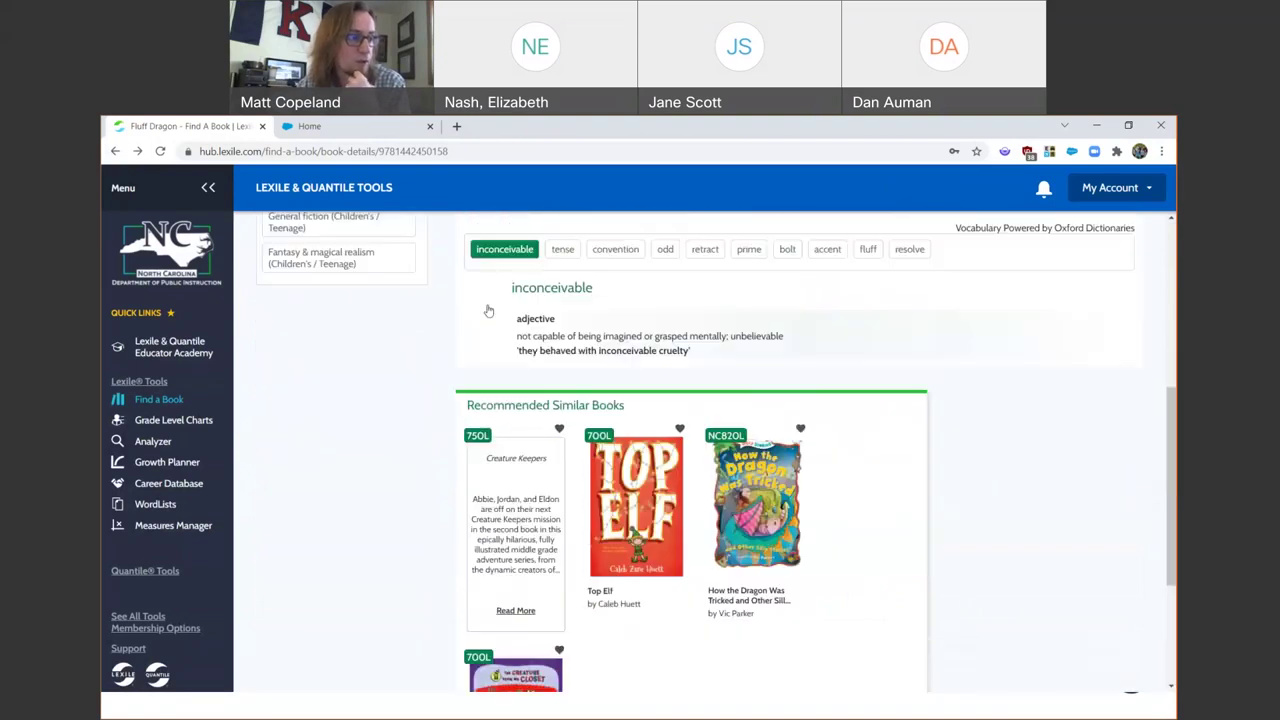
{"action": "scroll", "coordinate": [489, 311], "scroll_direction": "up", "scroll_amount": 4}
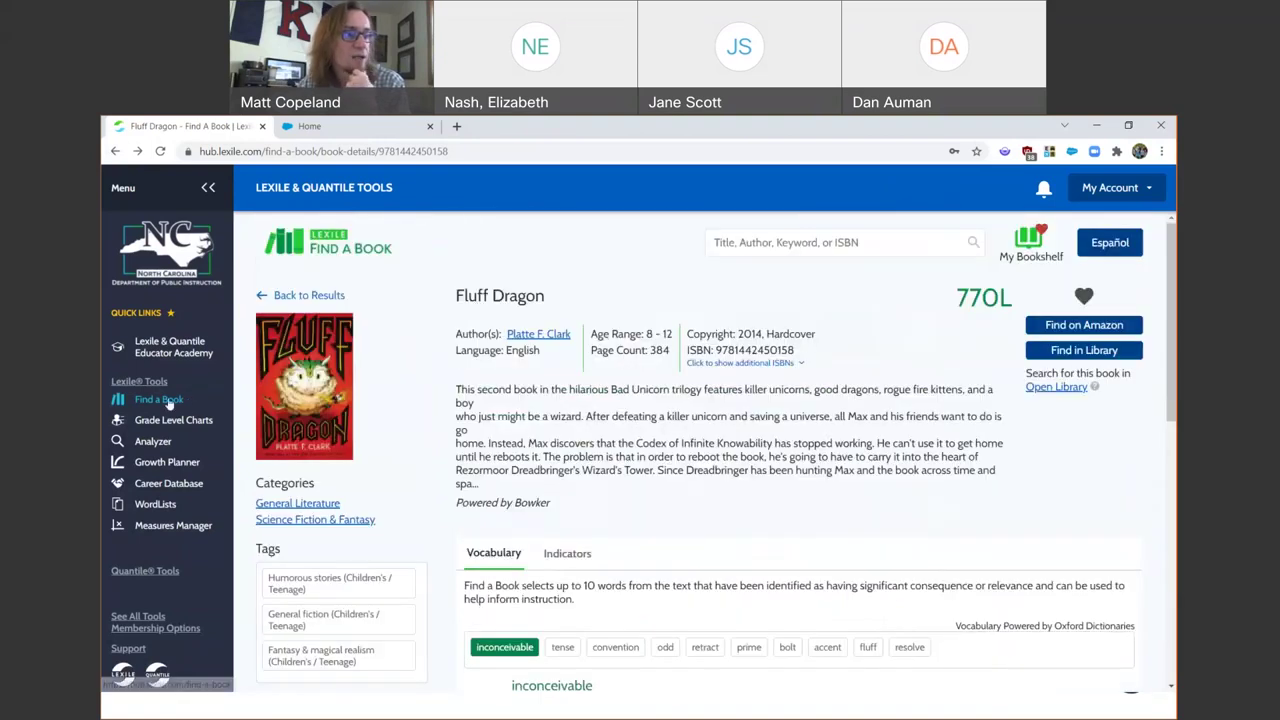
Search Find a Book requiring Lexile and Vocabulary by Chapter, and highlight the 4,480 results
{"action": "left_click", "coordinate": [166, 400]}
{"action": "left_click_drag", "start_coordinate": [1171, 300], "coordinate": [1167, 527]}
{"action": "left_click", "coordinate": [272, 584]}
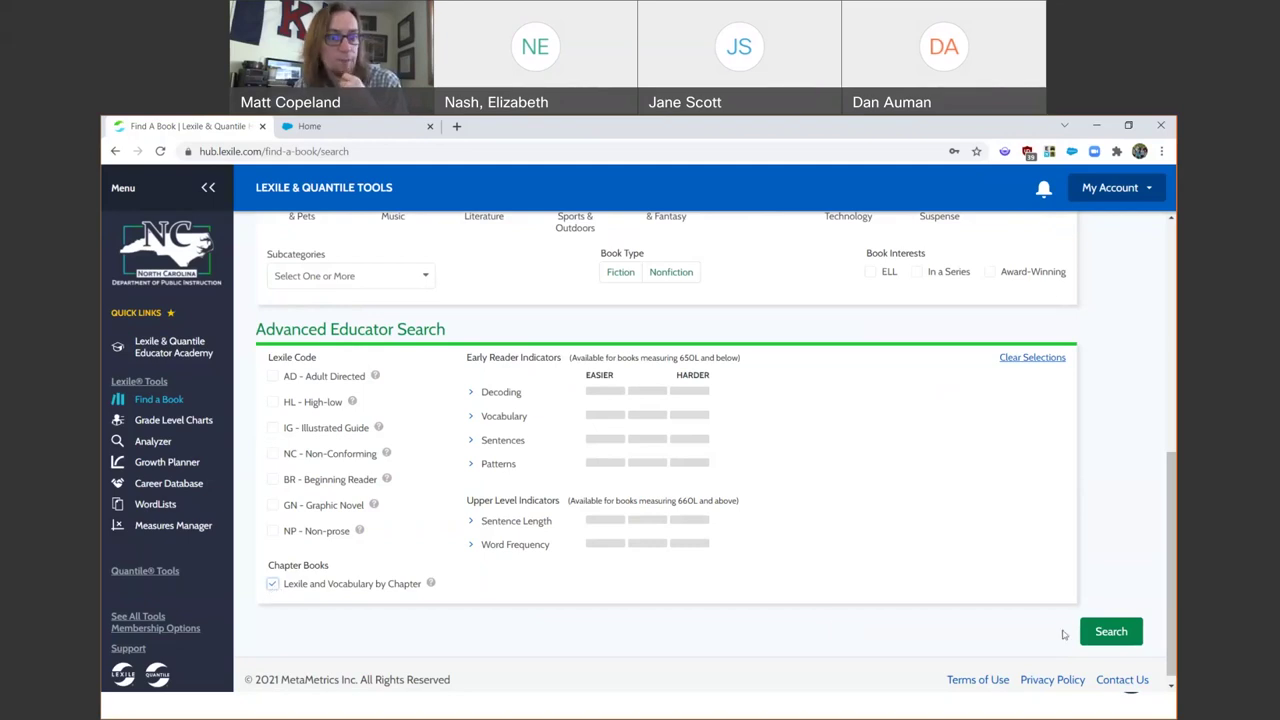
{"action": "left_click", "coordinate": [1110, 632]}
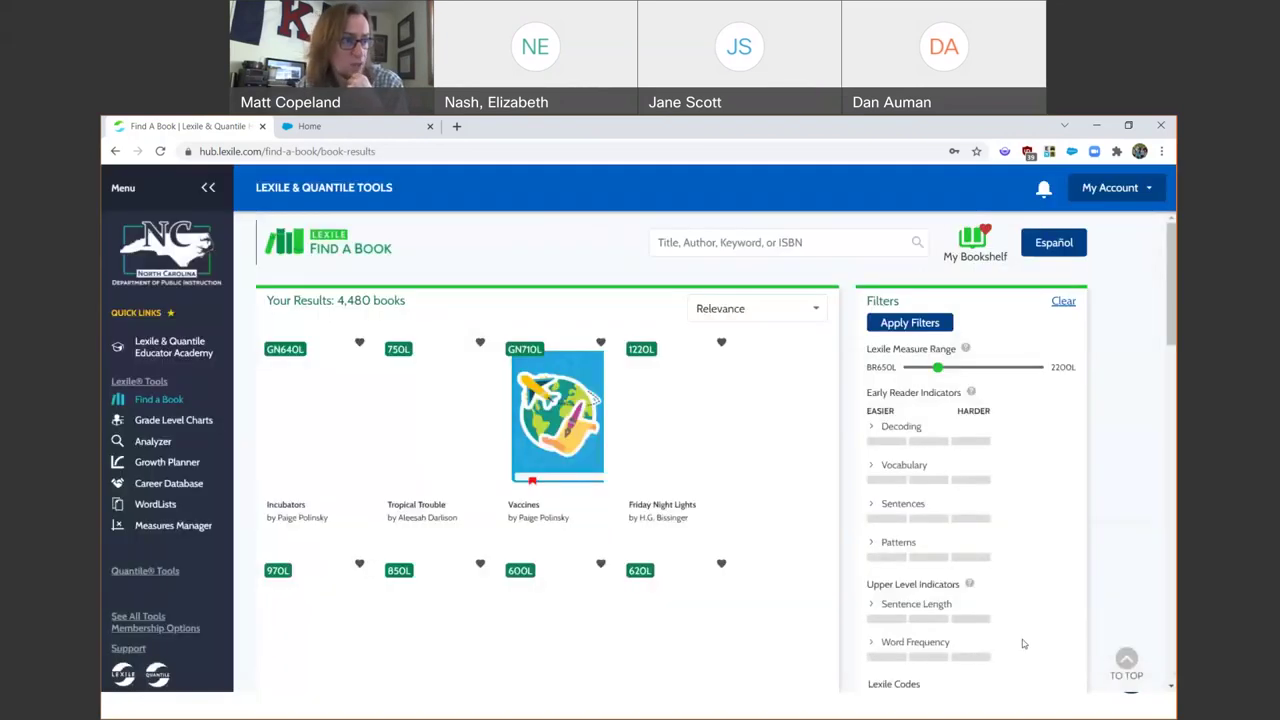
{"action": "left_click_drag", "start_coordinate": [337, 300], "coordinate": [371, 300]}
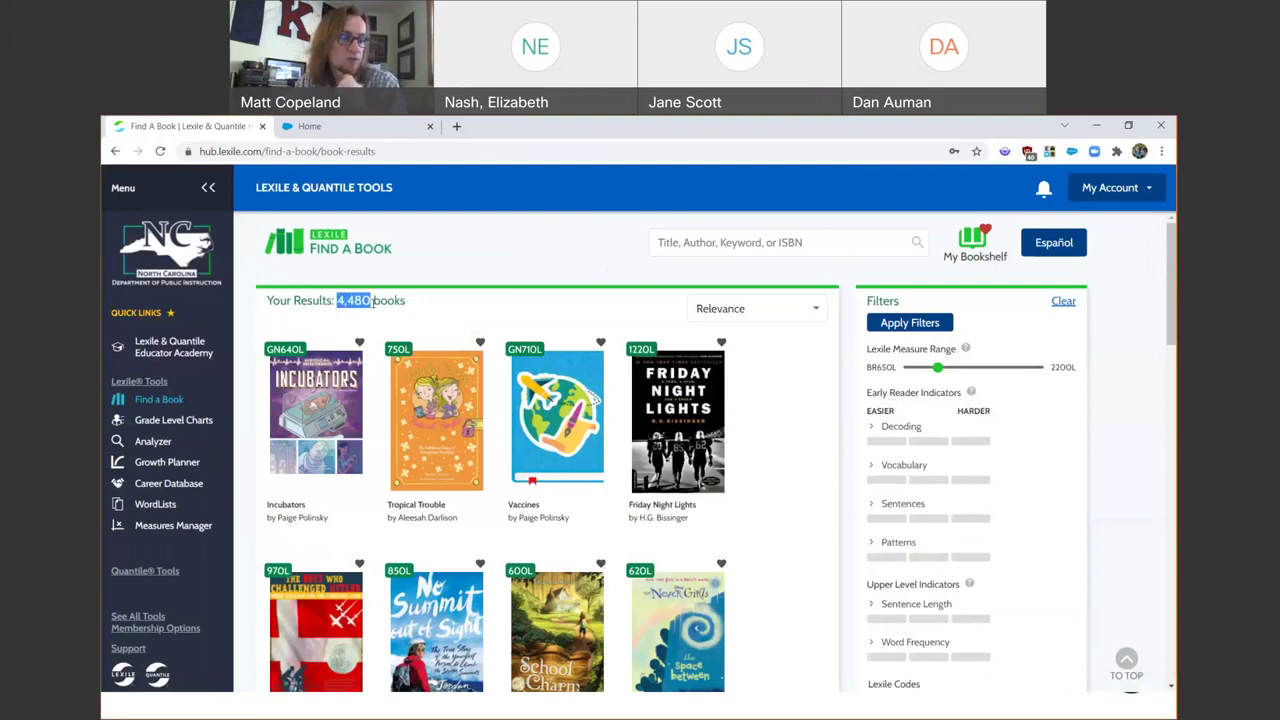
{"action": "mouse_move", "coordinate": [466, 366]}
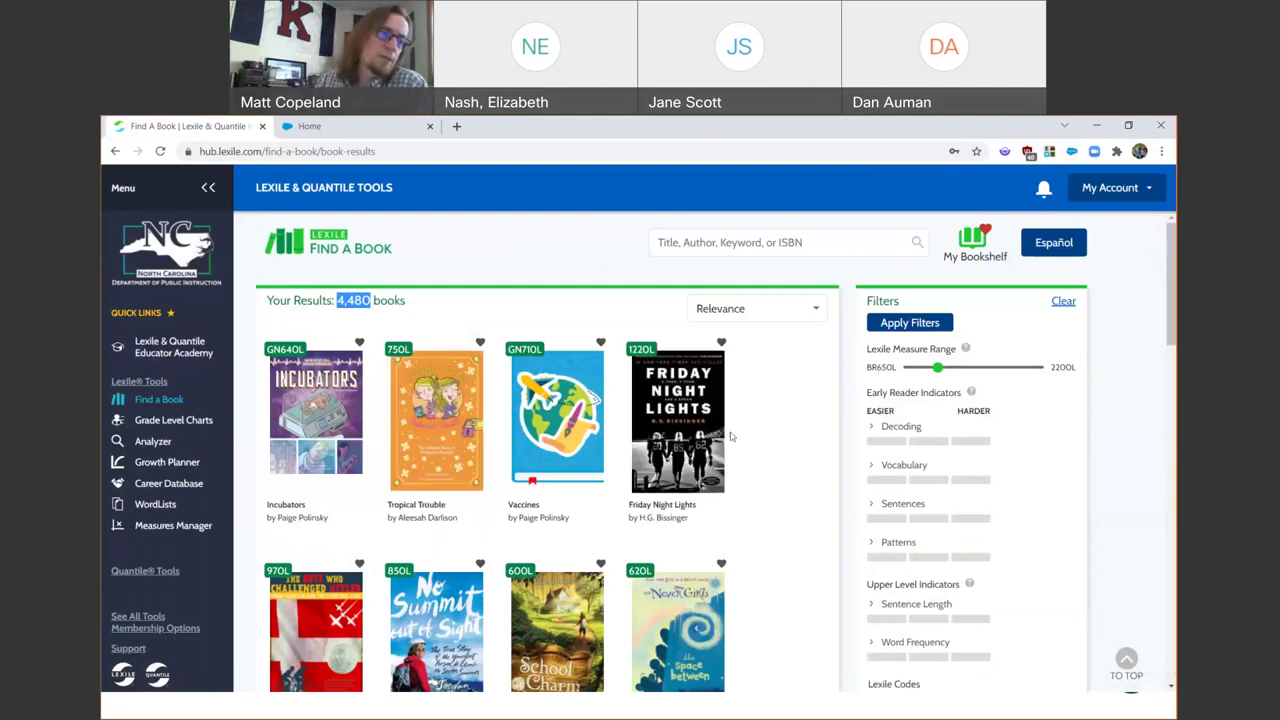
{"action": "mouse_move", "coordinate": [690, 440]}
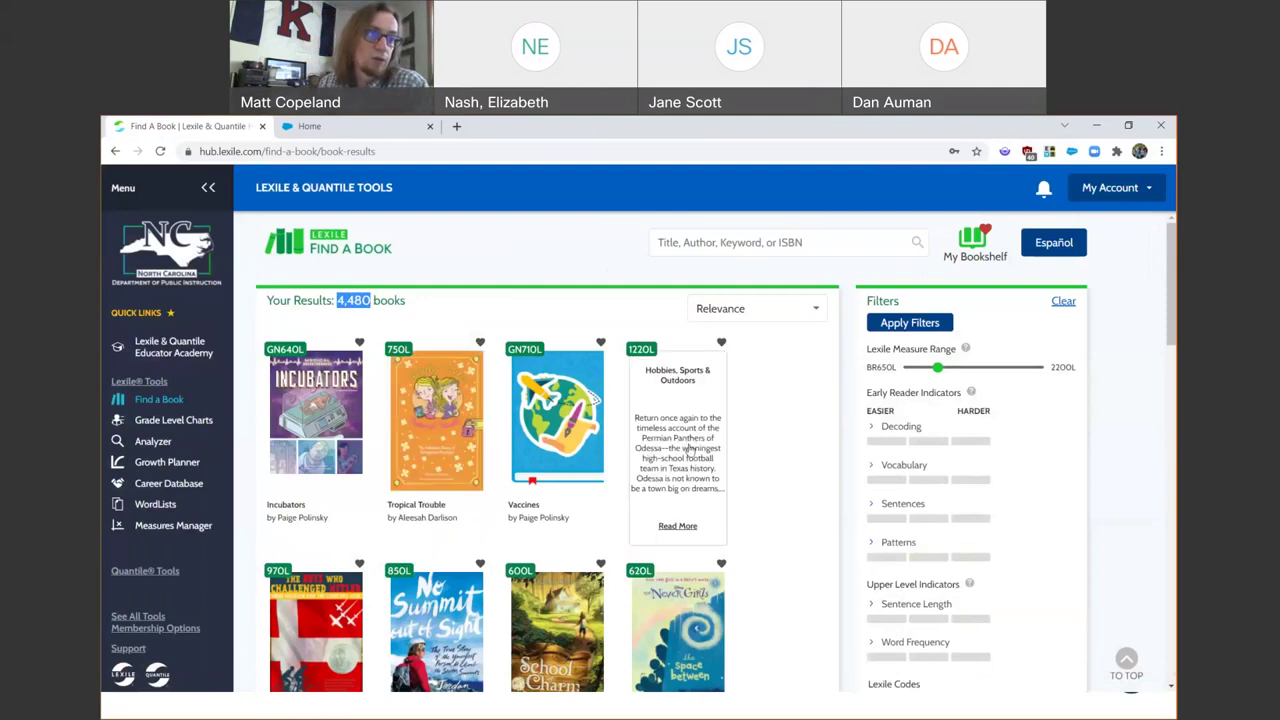
{"action": "left_click", "coordinate": [688, 450]}
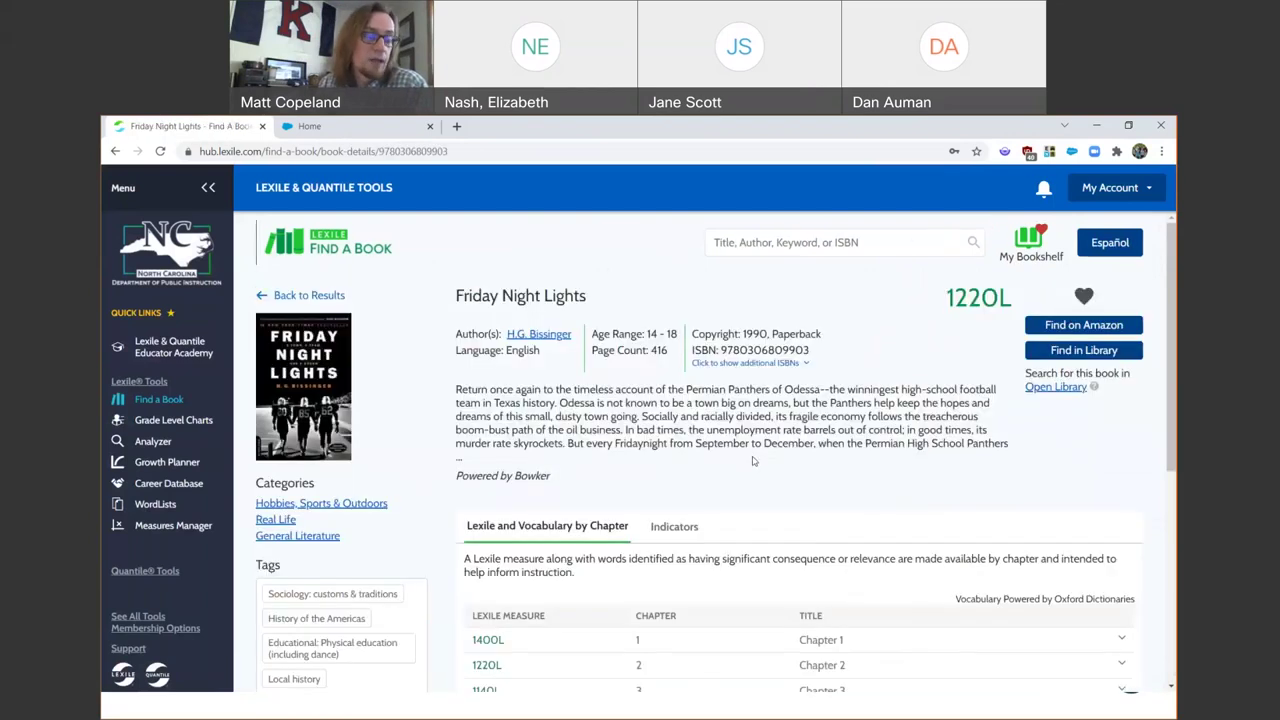
{"action": "scroll", "coordinate": [754, 461], "scroll_direction": "down", "scroll_amount": 1}
{"action": "scroll", "coordinate": [754, 461], "scroll_direction": "down", "scroll_amount": 1}
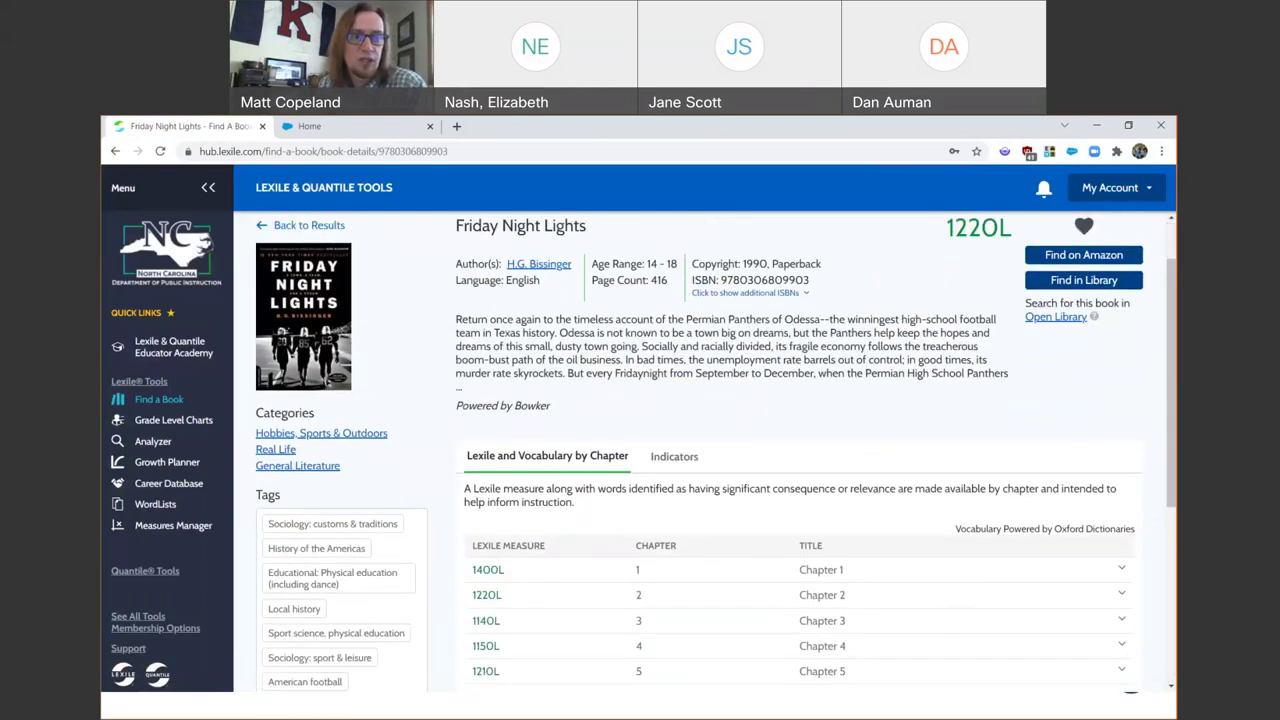
{"action": "left_click_drag", "start_coordinate": [1168, 343], "coordinate": [1137, 463]}
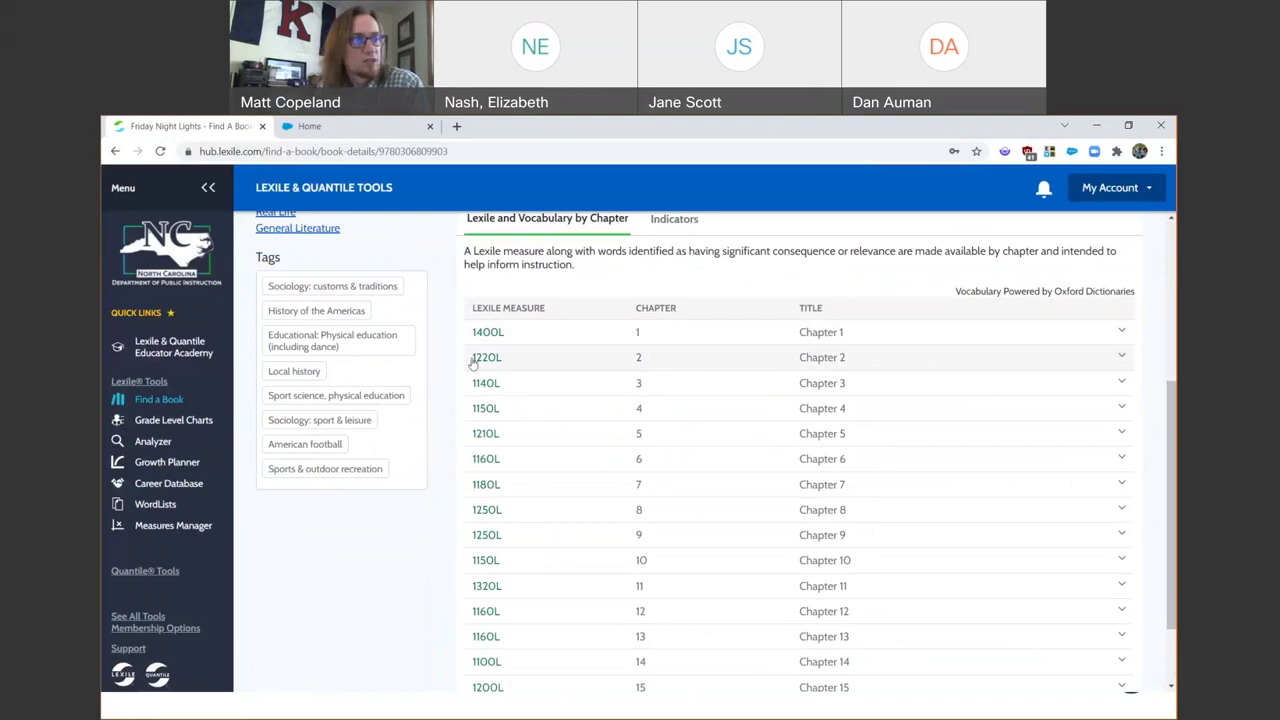
{"action": "scroll", "coordinate": [476, 365], "scroll_direction": "up", "scroll_amount": 1}
{"action": "scroll", "coordinate": [478, 367], "scroll_direction": "up", "scroll_amount": 3}
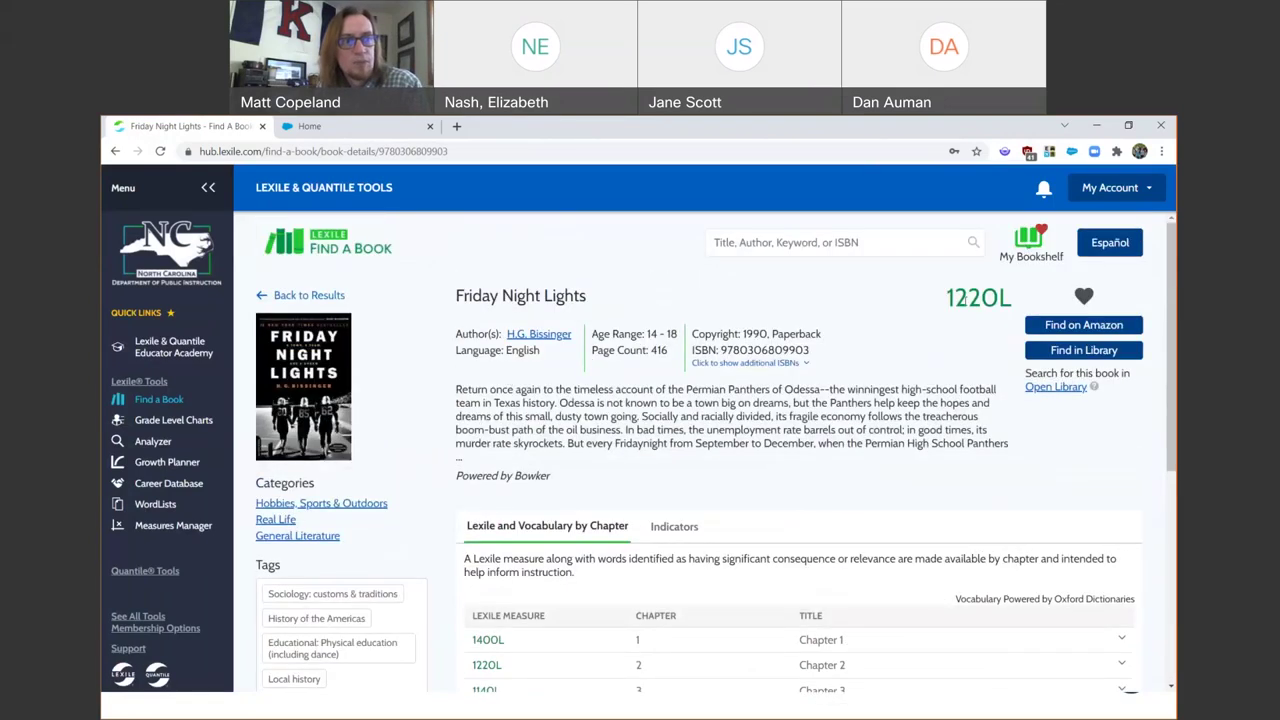
{"action": "left_click_drag", "start_coordinate": [1008, 297], "coordinate": [940, 300]}
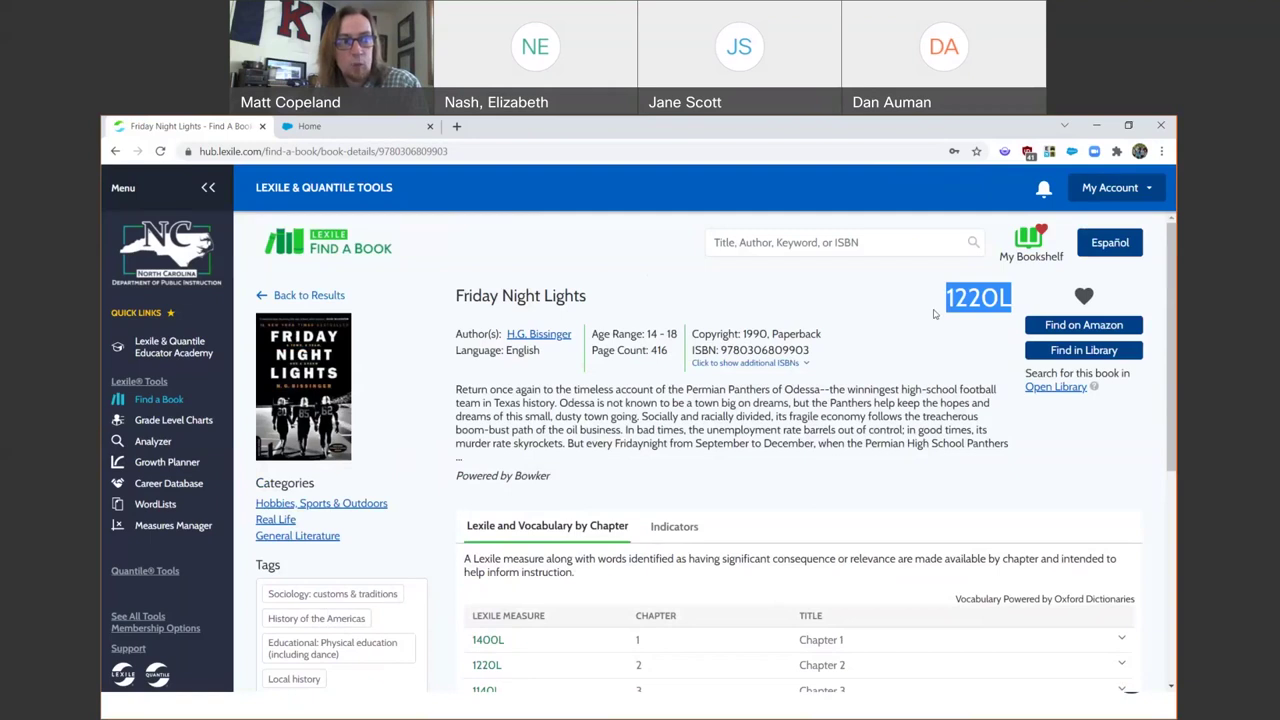
{"action": "left_click", "coordinate": [944, 328]}
{"action": "scroll", "coordinate": [666, 357], "scroll_direction": "down", "scroll_amount": 3}
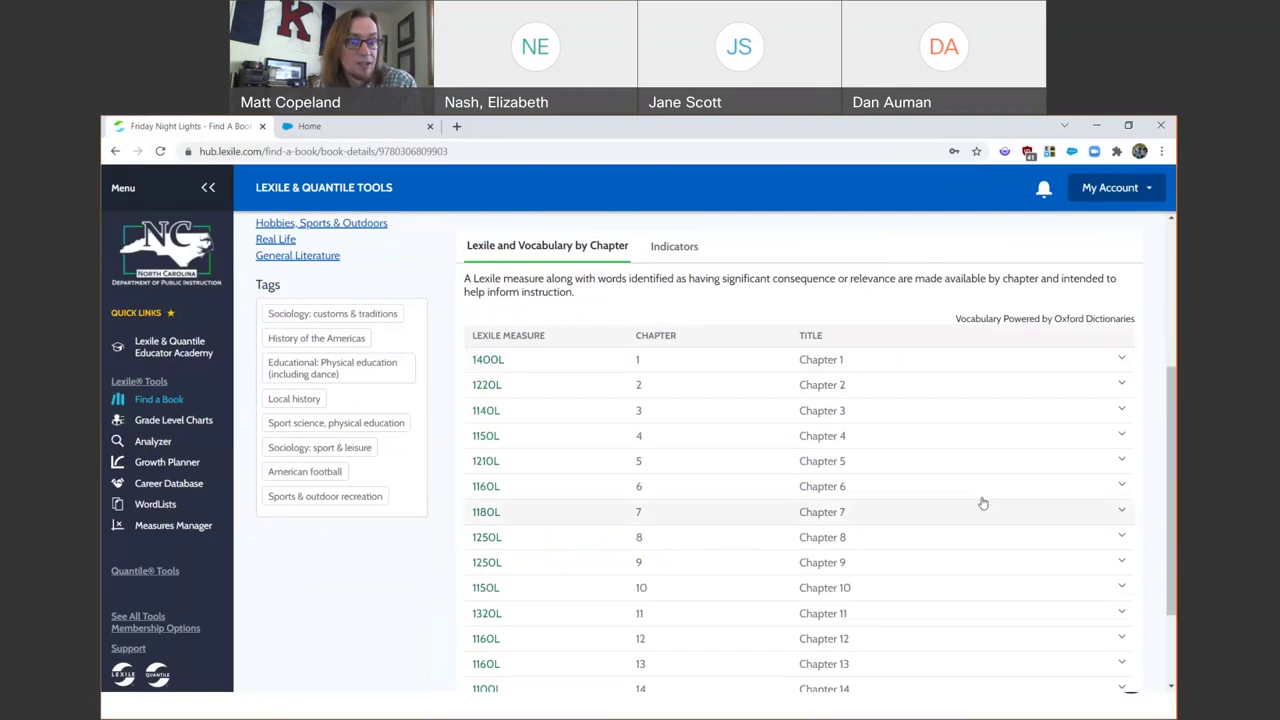
{"action": "left_click_drag", "start_coordinate": [1175, 428], "coordinate": [1169, 471]}
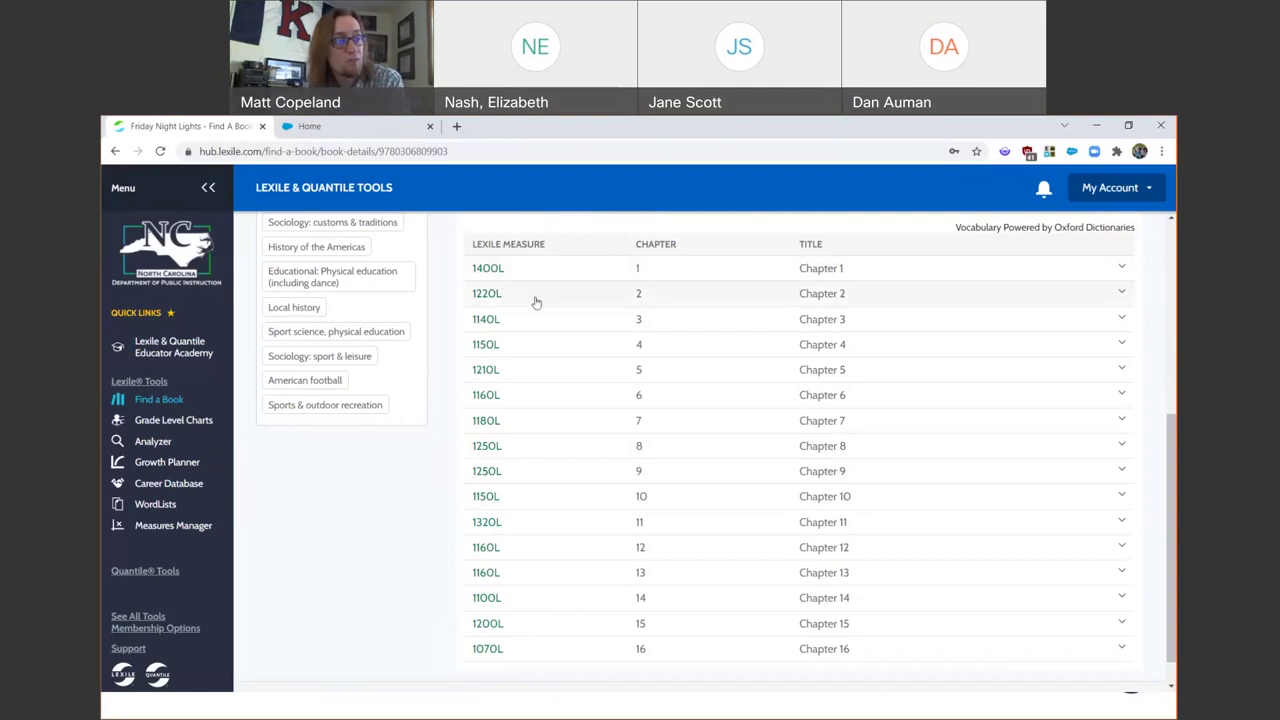
{"action": "scroll", "coordinate": [534, 300], "scroll_direction": "up", "scroll_amount": 2}
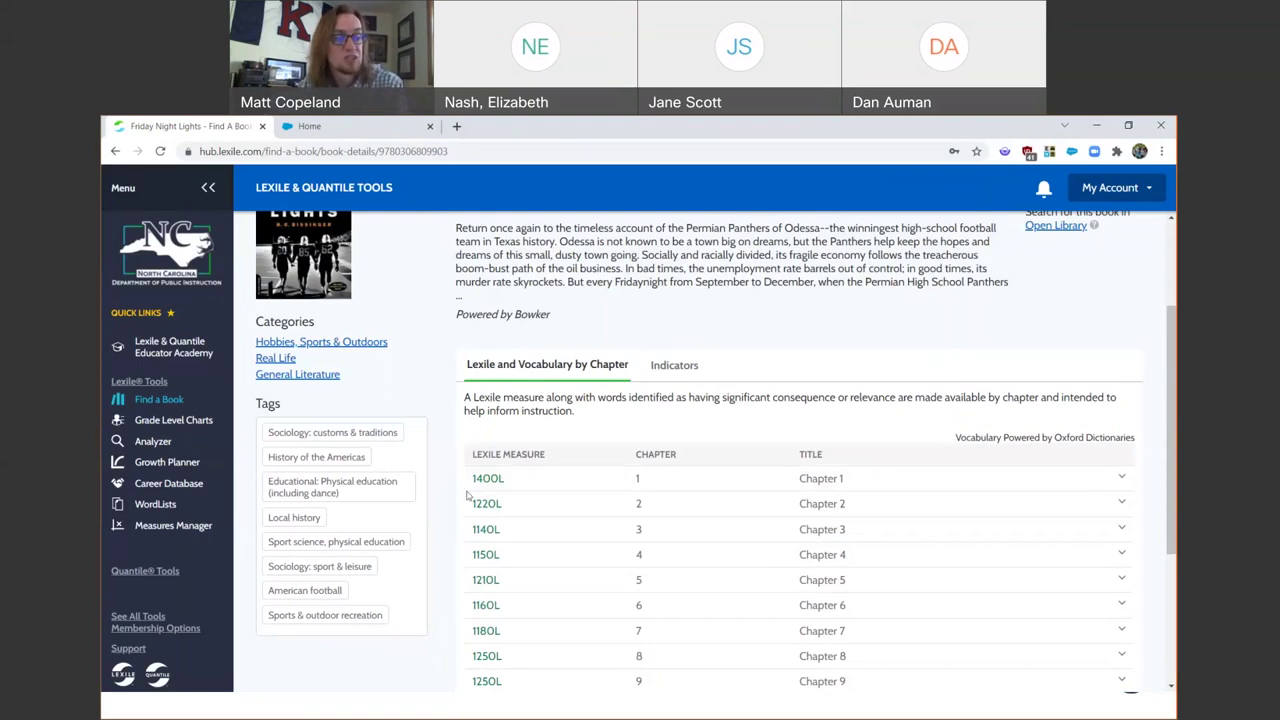
{"action": "scroll", "coordinate": [510, 520], "scroll_direction": "down", "scroll_amount": 3}
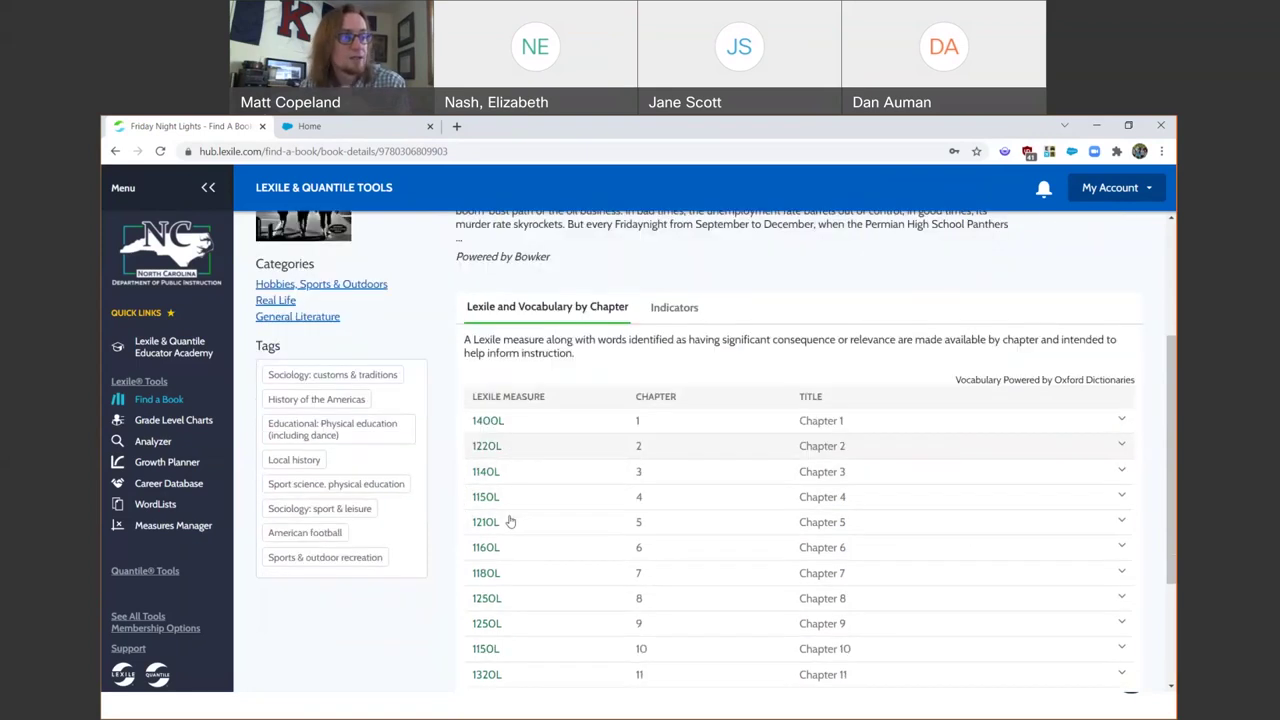
{"action": "scroll", "coordinate": [510, 520], "scroll_direction": "up", "scroll_amount": 5}
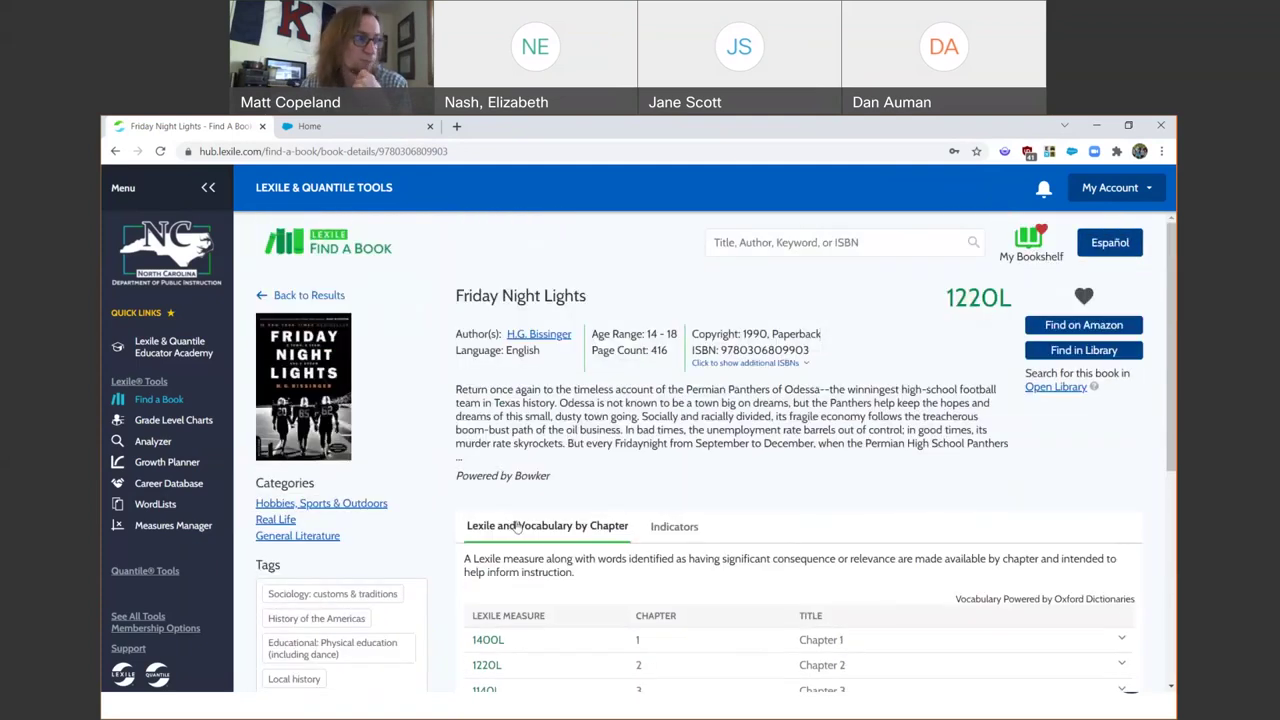
Go from the Find a Book page to the All Tools overview via See All Tools
{"action": "left_click", "coordinate": [158, 400]}
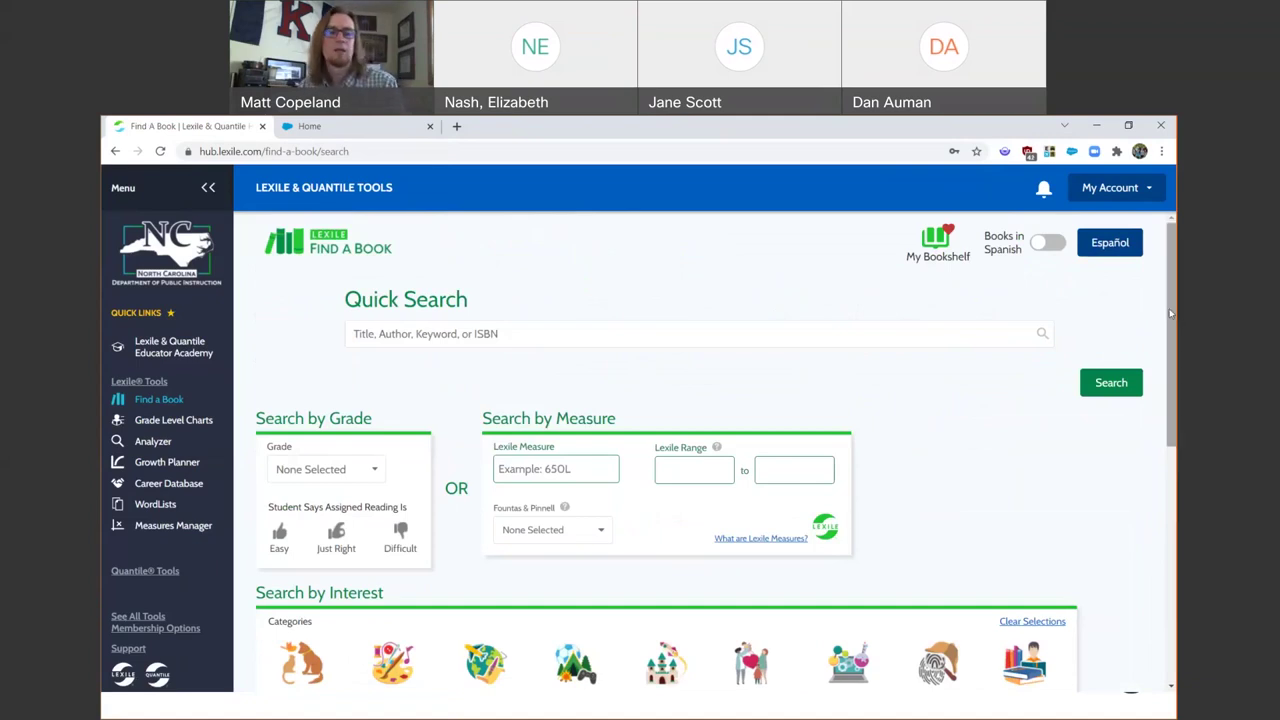
{"action": "left_click_drag", "start_coordinate": [1170, 313], "coordinate": [1170, 329]}
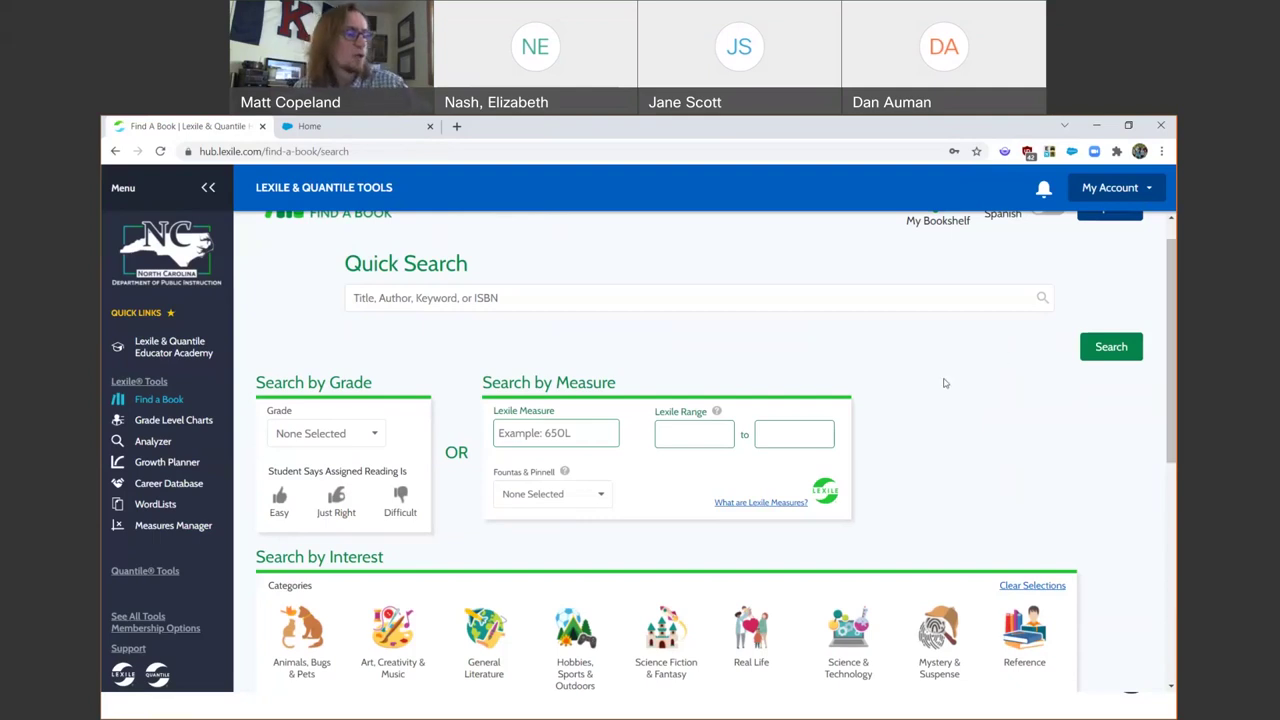
{"action": "left_click", "coordinate": [210, 482]}
{"action": "left_click", "coordinate": [162, 618]}
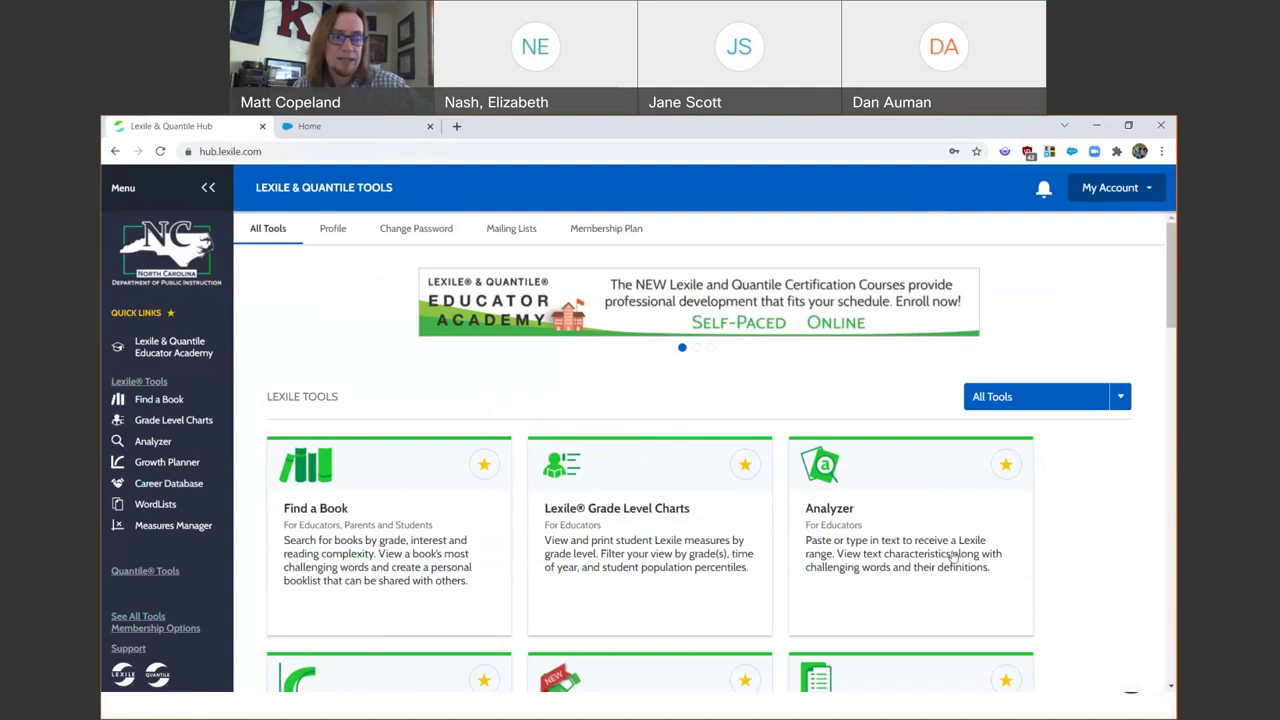
Open the Analyzer card, showing its empty text box with a 1,000-word limit
{"action": "left_click", "coordinate": [842, 516]}
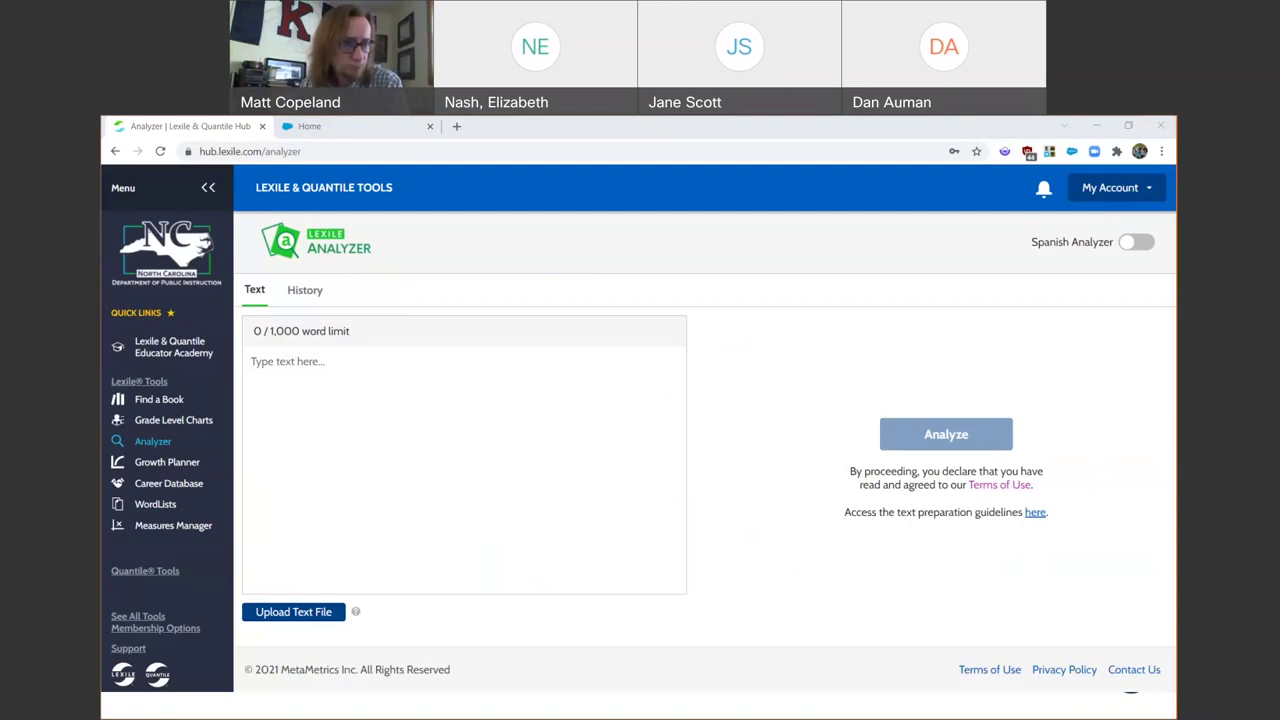
Bring the Yahoo News McCartney article into the window and point out its byline and date
{"action": "left_click_drag", "start_coordinate": [1175, 195], "coordinate": [768, 142]}
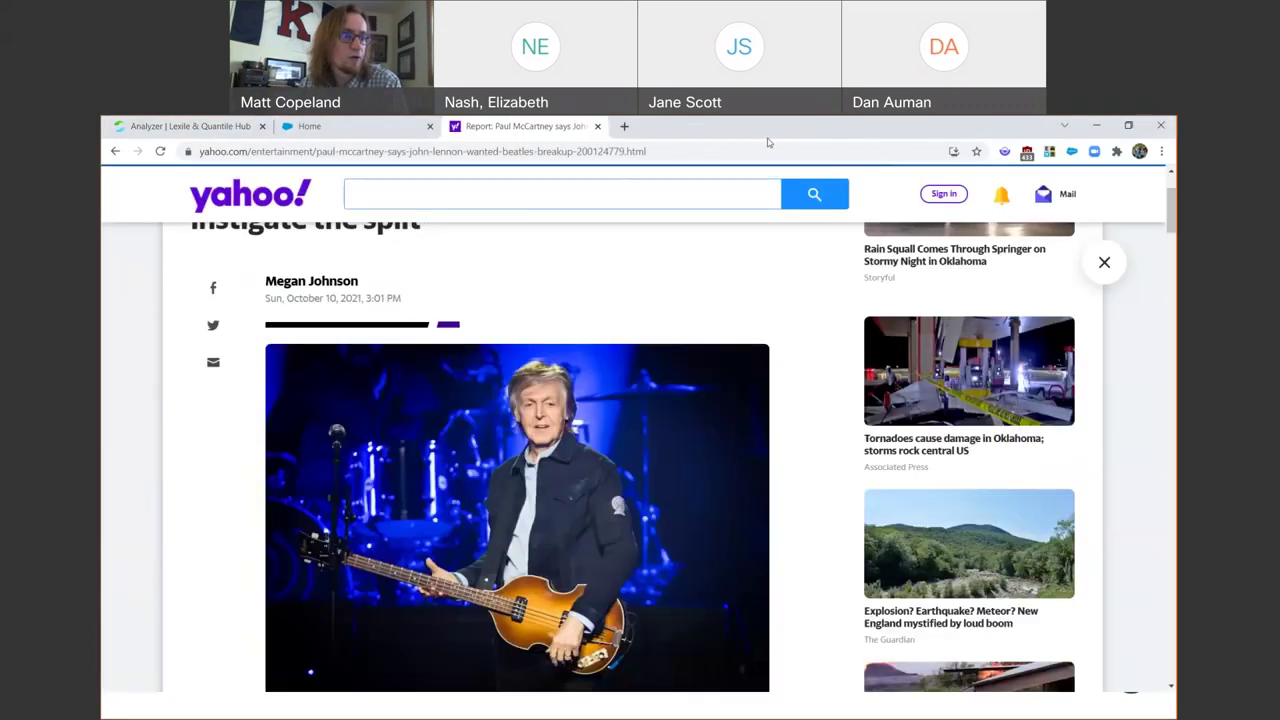
{"action": "scroll", "coordinate": [646, 291], "scroll_direction": "up", "scroll_amount": 2}
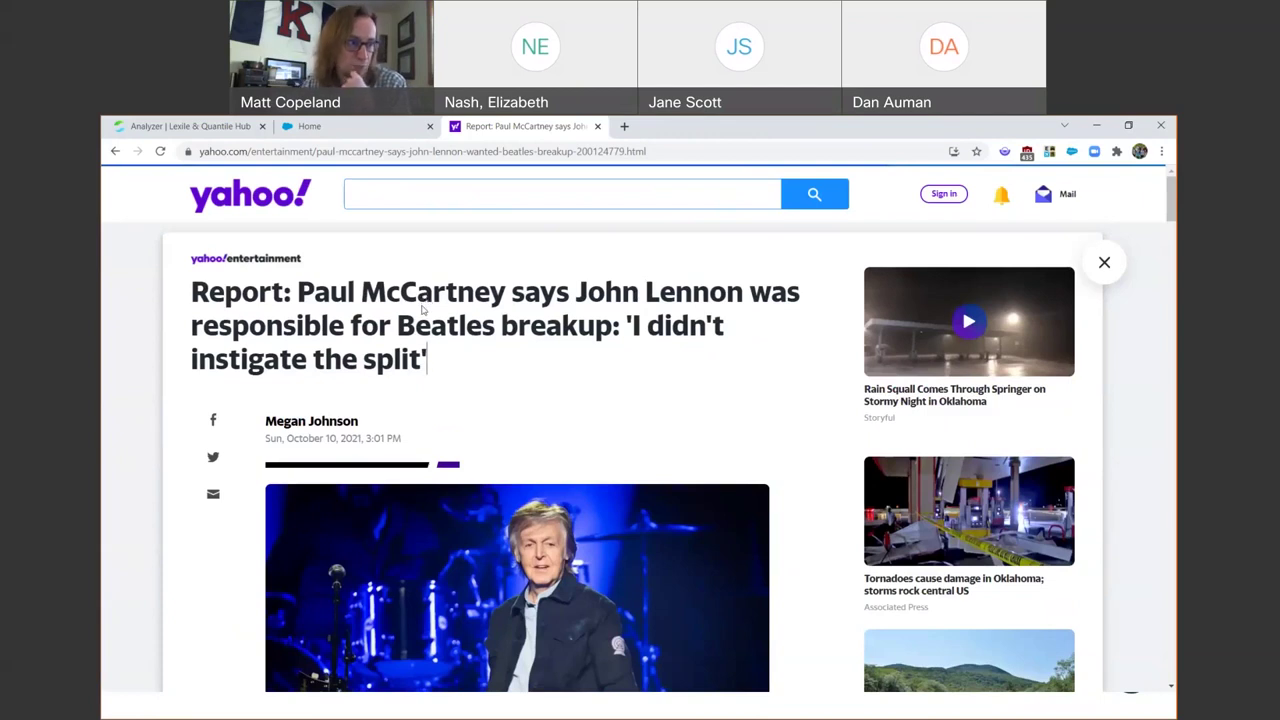
{"action": "left_click_drag", "start_coordinate": [402, 442], "coordinate": [267, 450]}
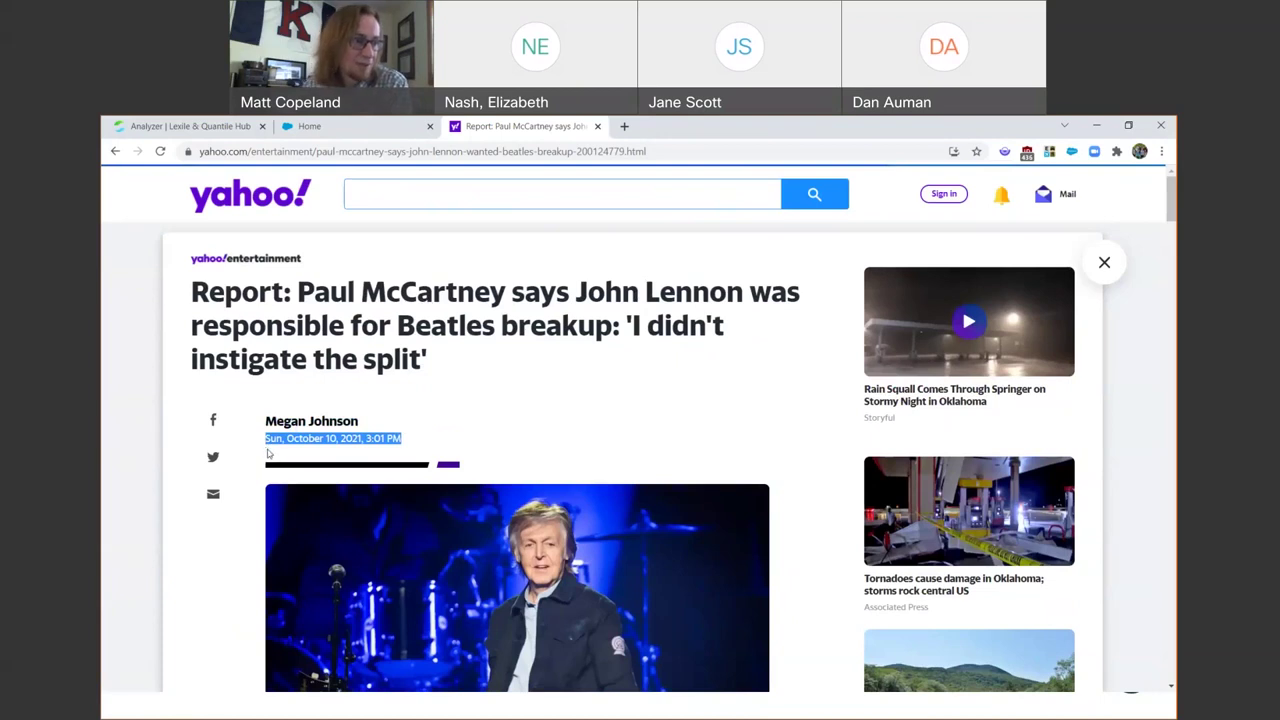
{"action": "left_click", "coordinate": [519, 437]}
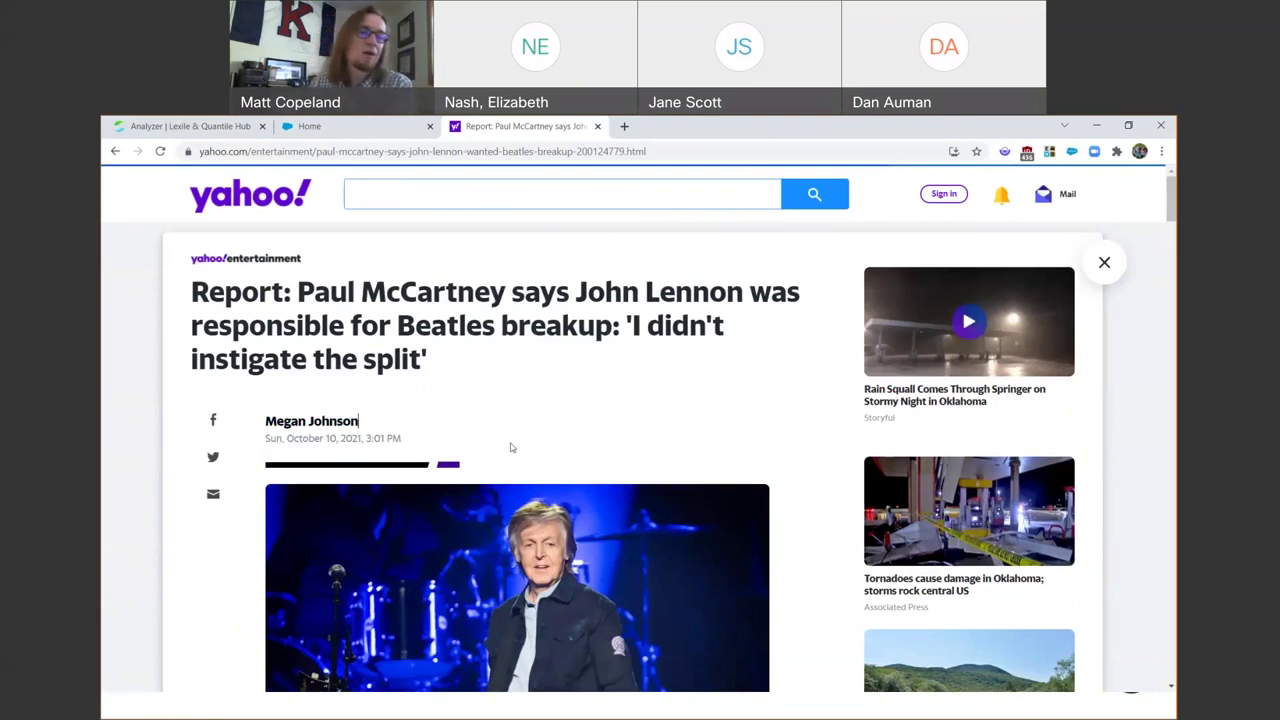
{"action": "scroll", "coordinate": [495, 470], "scroll_direction": "down", "scroll_amount": 2}
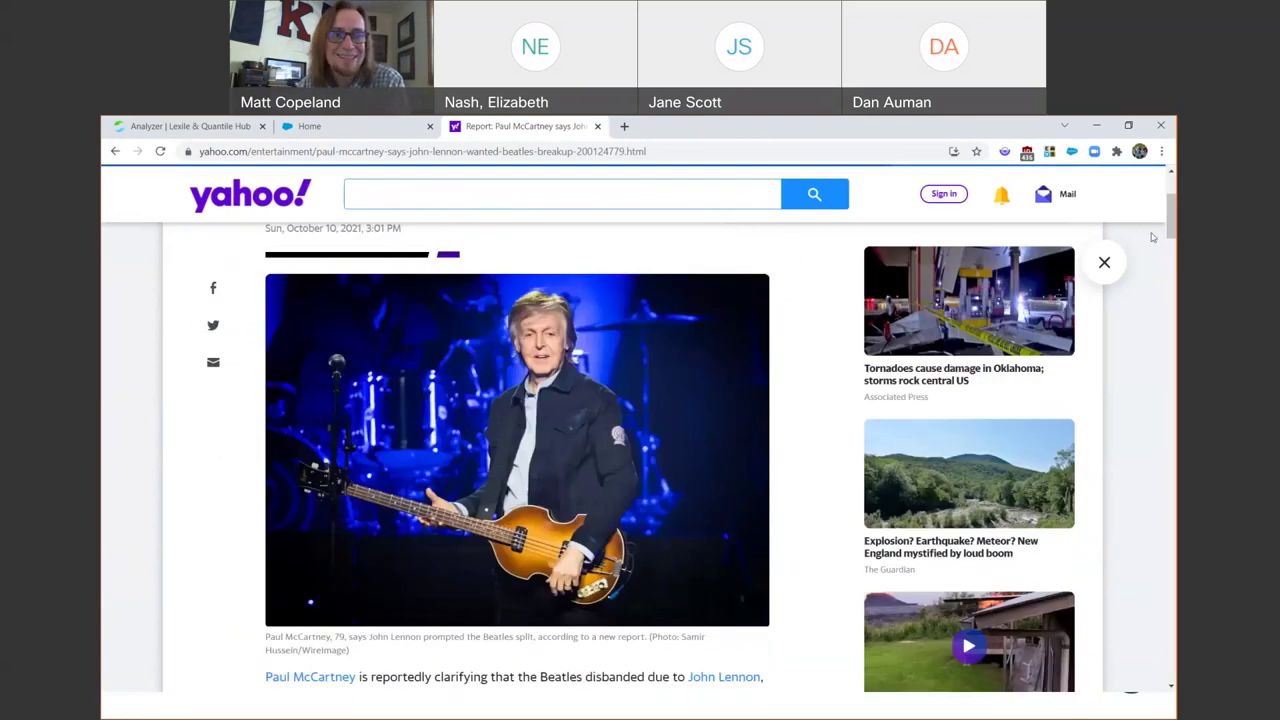
{"action": "left_click_drag", "start_coordinate": [1173, 229], "coordinate": [1165, 416]}
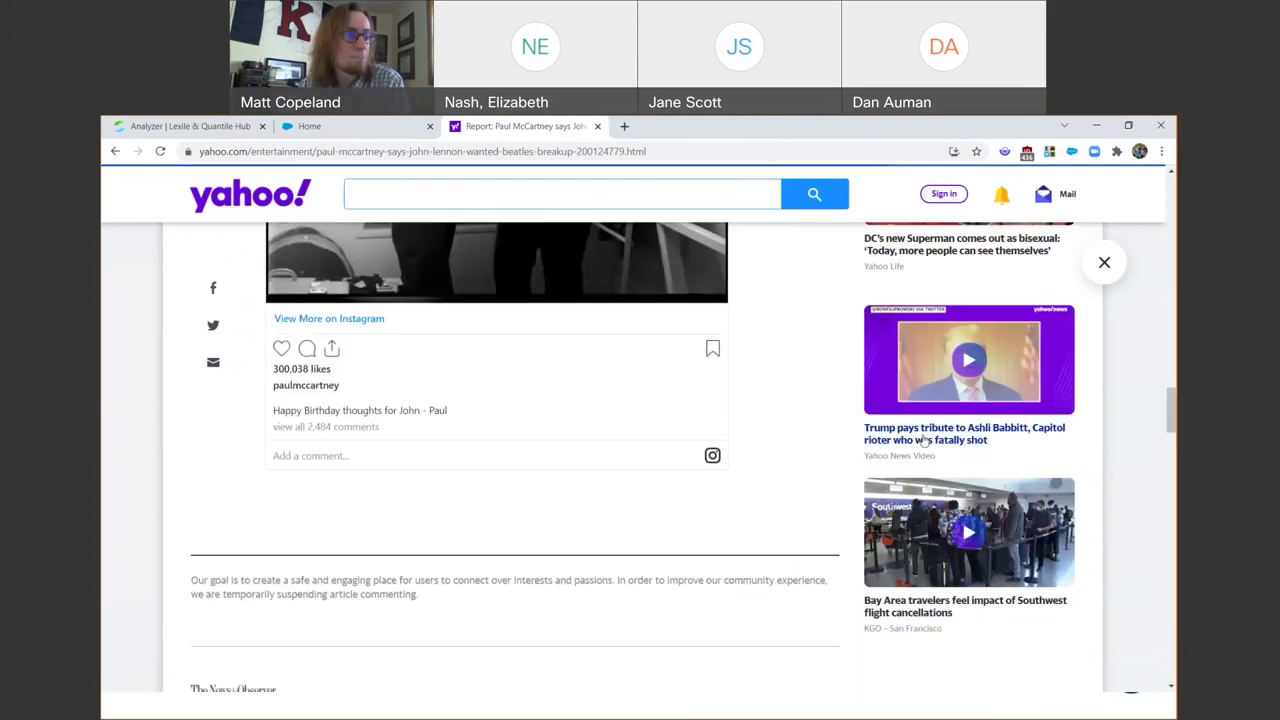
{"action": "scroll", "coordinate": [880, 436], "scroll_direction": "up", "scroll_amount": 4}
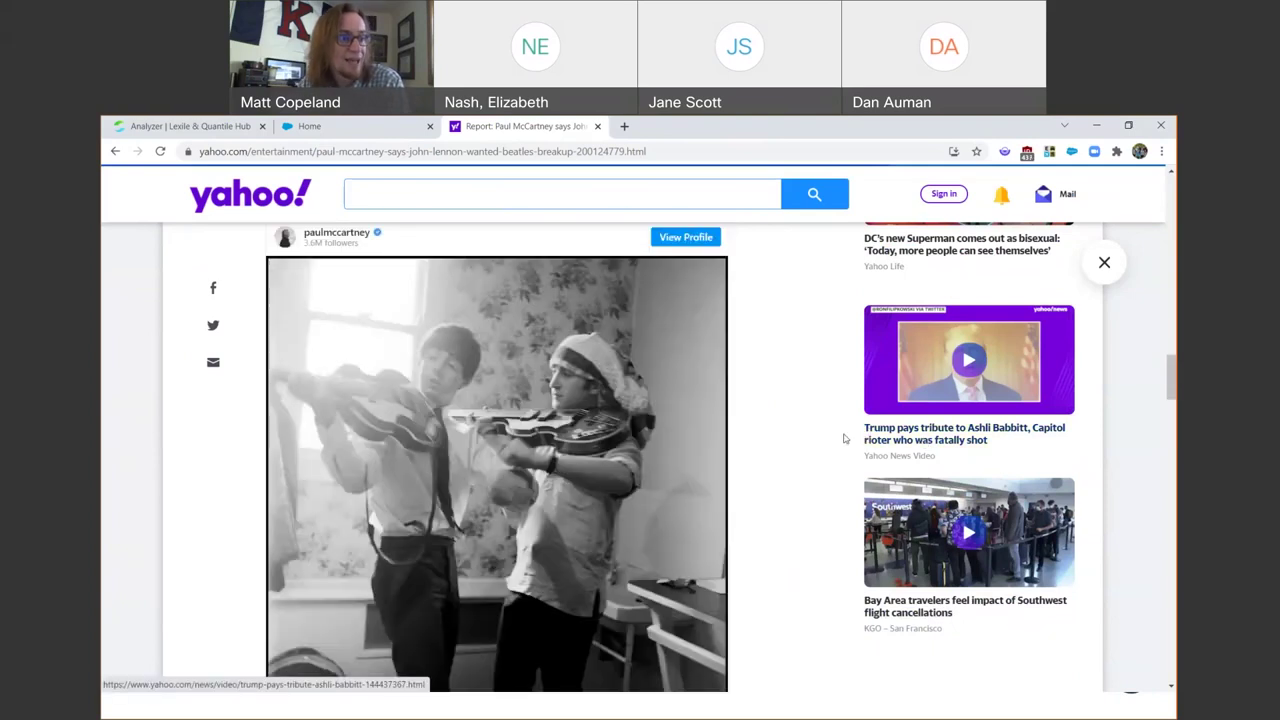
{"action": "scroll", "coordinate": [838, 432], "scroll_direction": "up", "scroll_amount": 3}
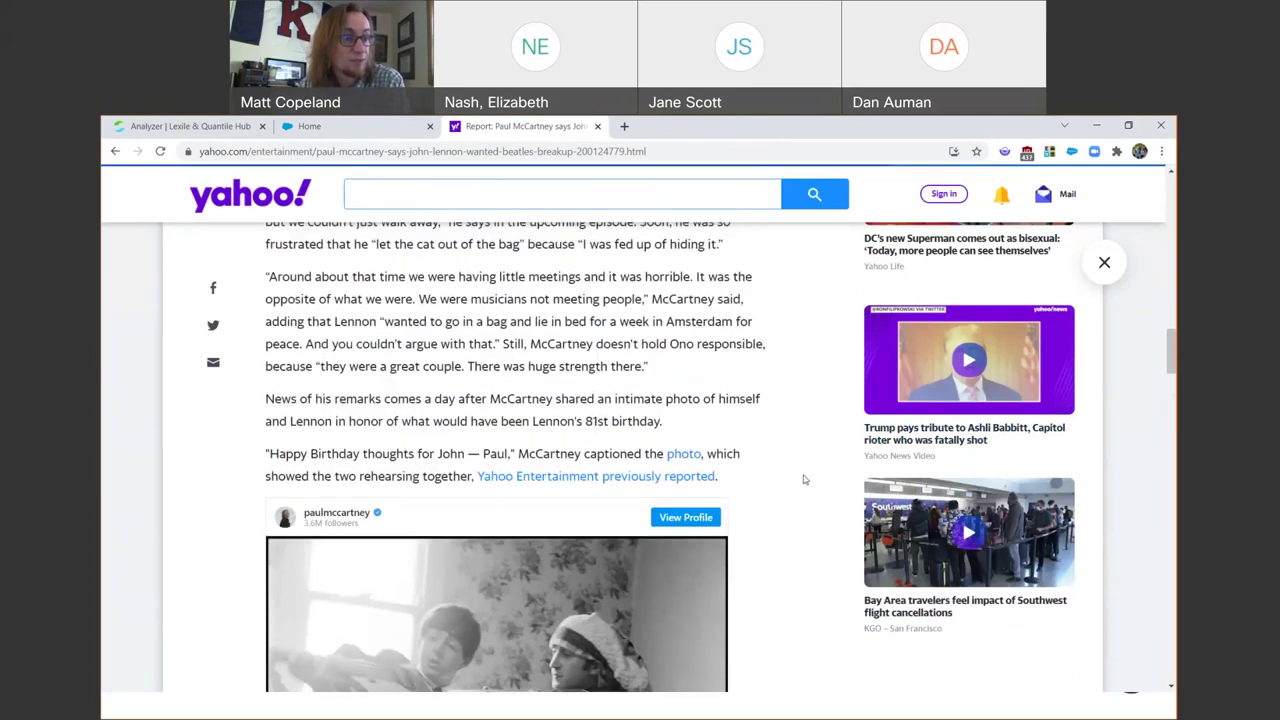
Select and copy the article text, then return to the Lexile Analyzer
{"action": "left_click_drag", "start_coordinate": [722, 478], "coordinate": [261, 312]}
{"action": "scroll", "coordinate": [565, 437], "scroll_direction": "up", "scroll_amount": 2}
{"action": "scroll", "coordinate": [565, 437], "scroll_direction": "up", "scroll_amount": 2}
{"action": "scroll", "coordinate": [565, 437], "scroll_direction": "up", "scroll_amount": 5}
{"action": "scroll", "coordinate": [477, 421], "scroll_direction": "up", "scroll_amount": 5}
{"action": "scroll", "coordinate": [483, 432], "scroll_direction": "up", "scroll_amount": 2}
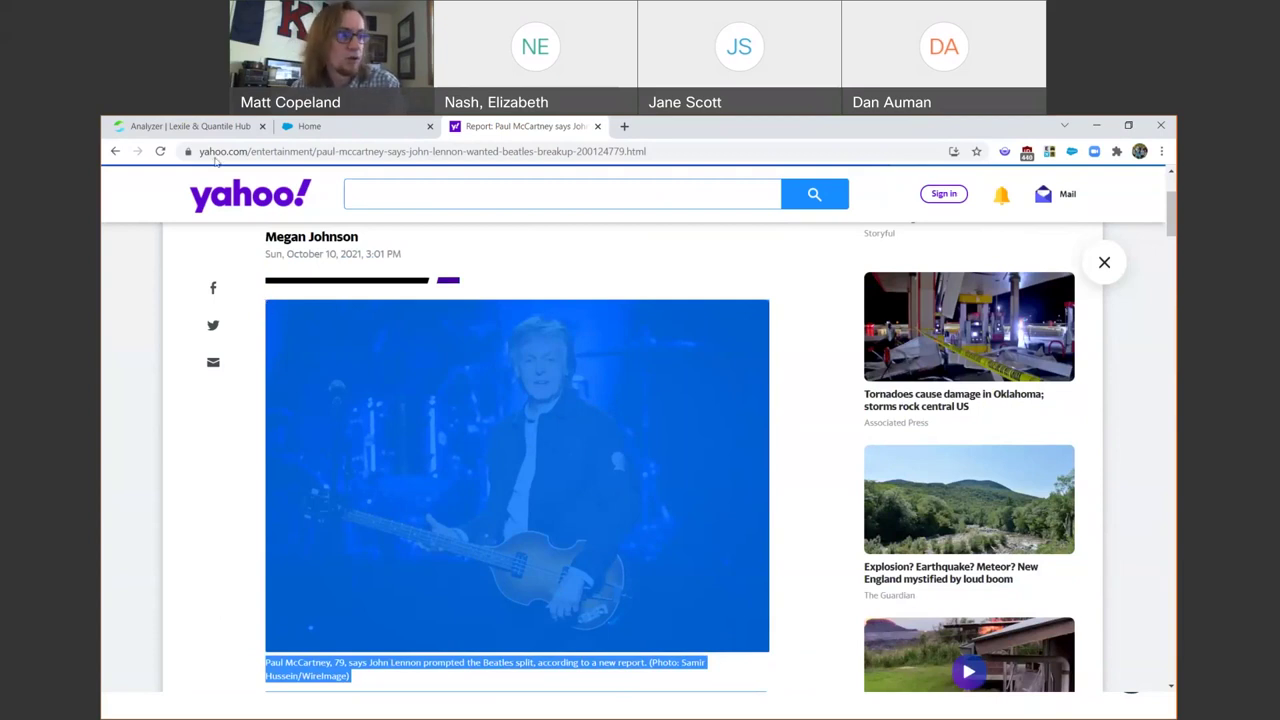
{"action": "left_click", "coordinate": [199, 127]}
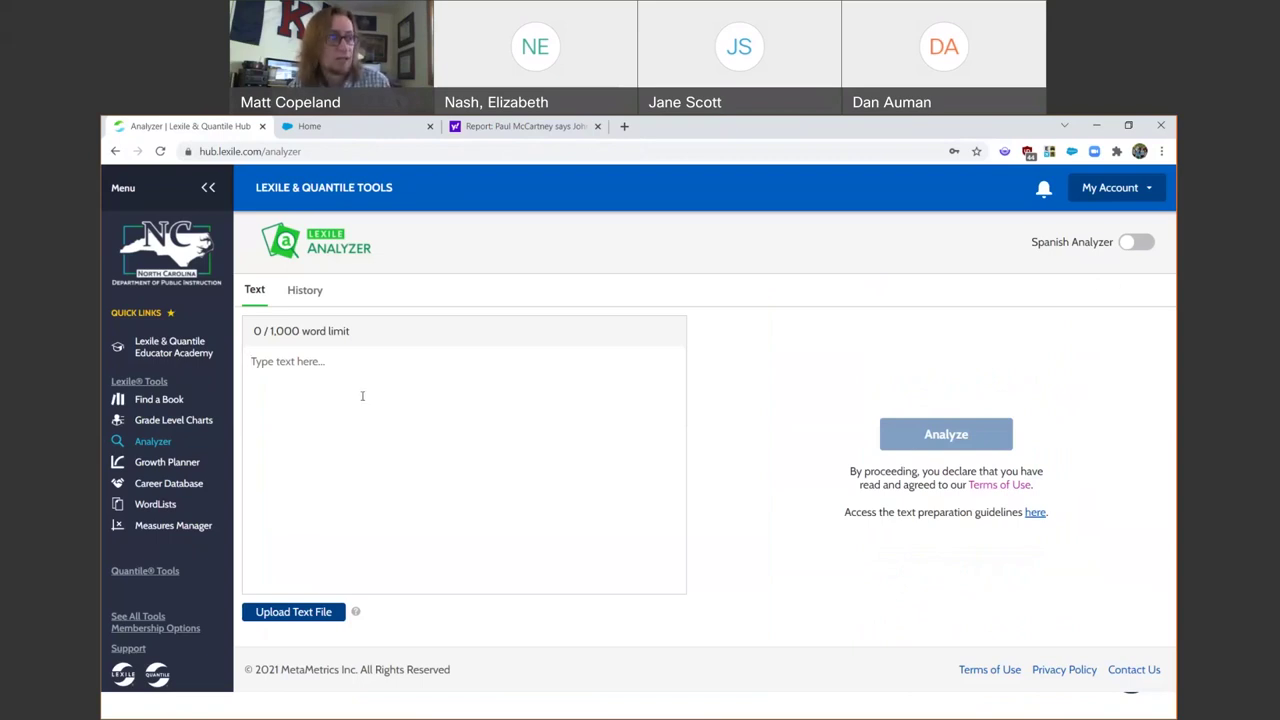
Paste the 561-word McCartney article into the Analyzer and analyze it, yielding 1010L–1200L
{"action": "key", "text": "ctrl+v"}
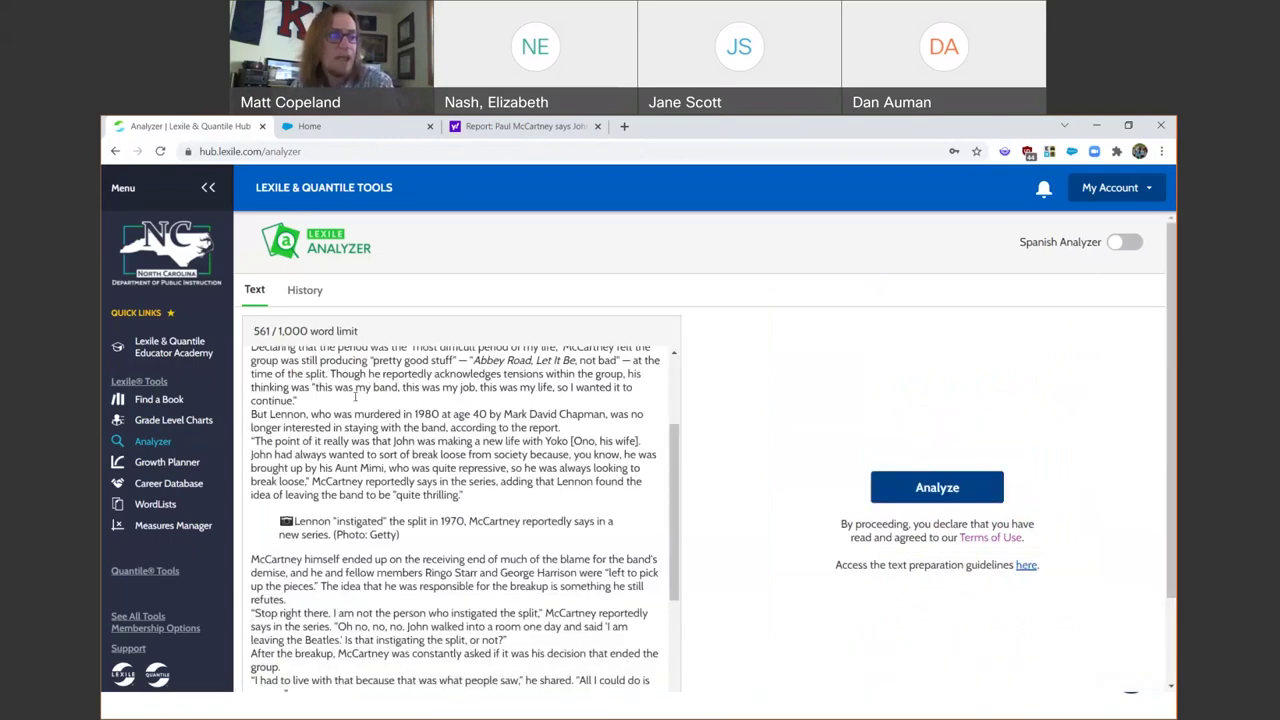
{"action": "left_click_drag", "start_coordinate": [676, 526], "coordinate": [433, 403]}
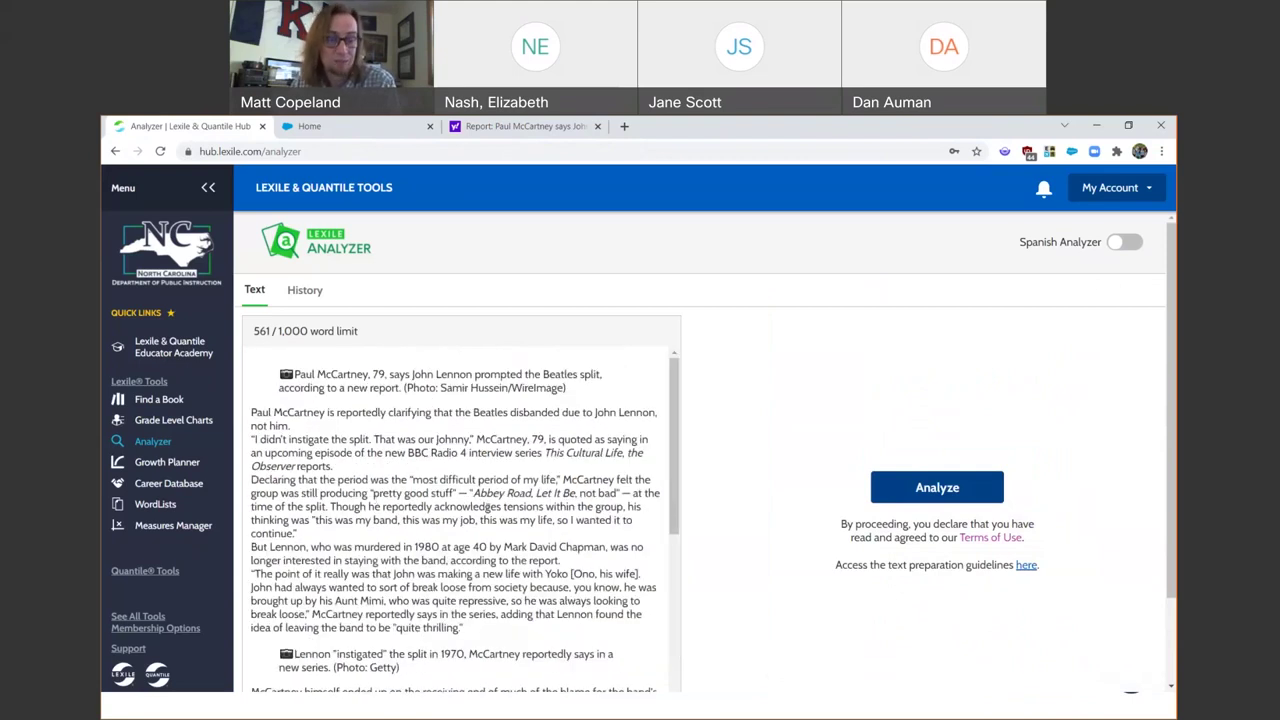
{"action": "left_click", "coordinate": [916, 489]}
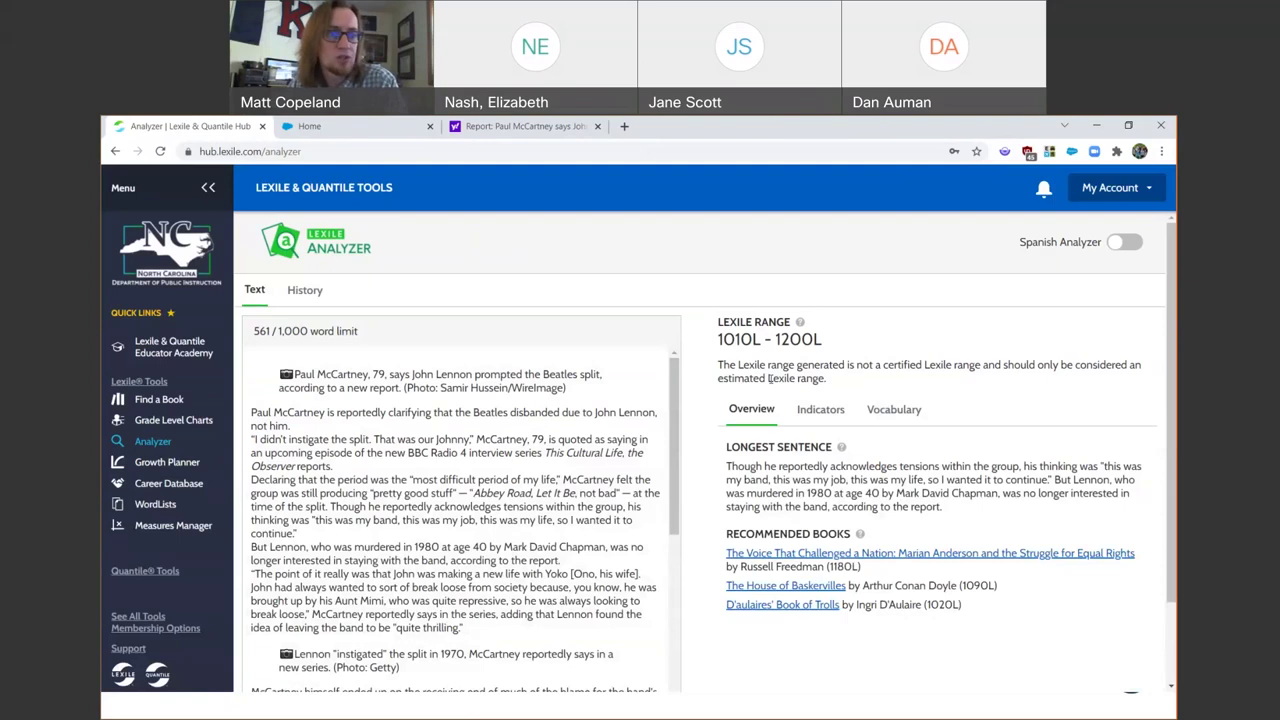
Highlight the 1010L–1200L range, then the article's longest sentence in the Overview results
{"action": "left_click_drag", "start_coordinate": [801, 339], "coordinate": [714, 343]}
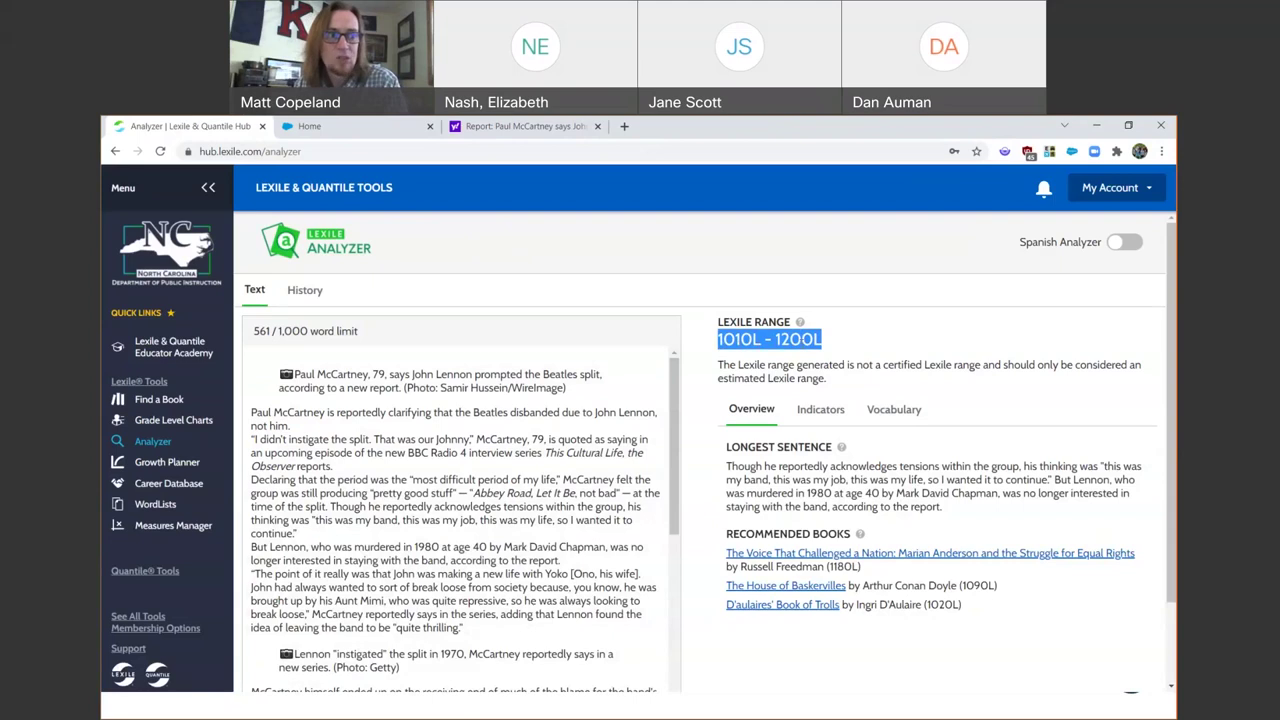
{"action": "left_click", "coordinate": [850, 346]}
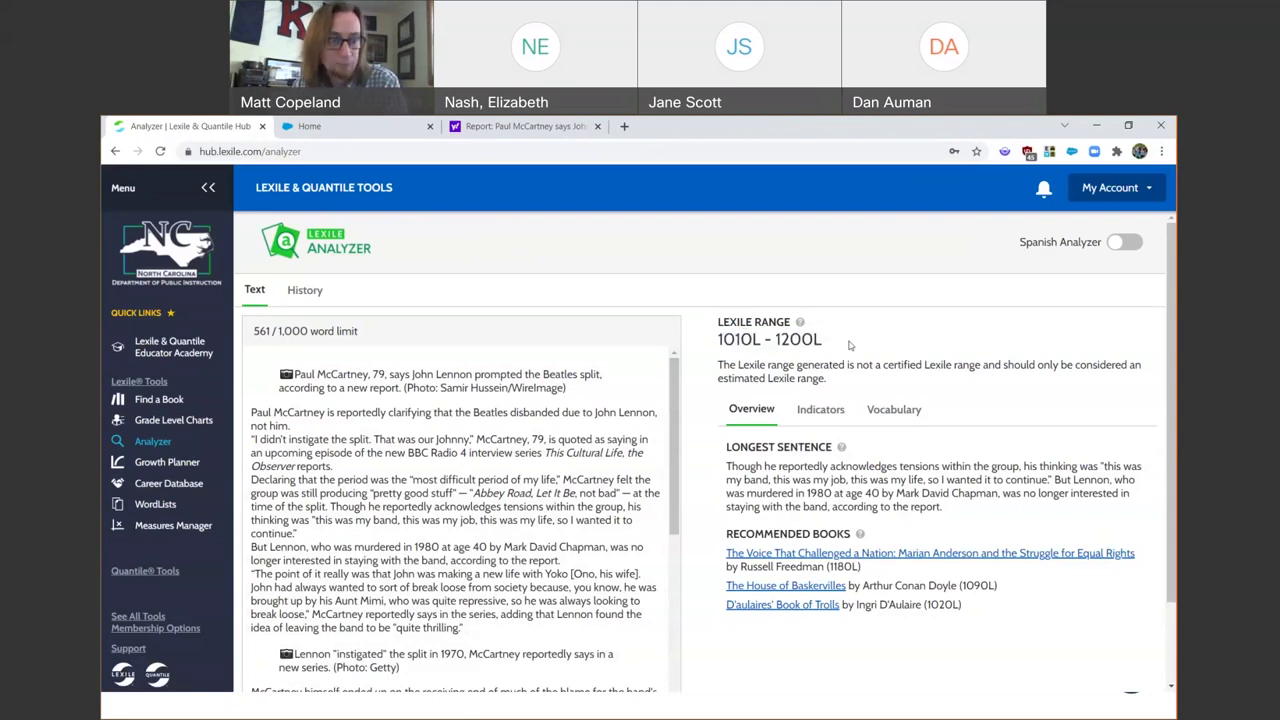
{"action": "scroll", "coordinate": [846, 345], "scroll_direction": "down", "scroll_amount": 1}
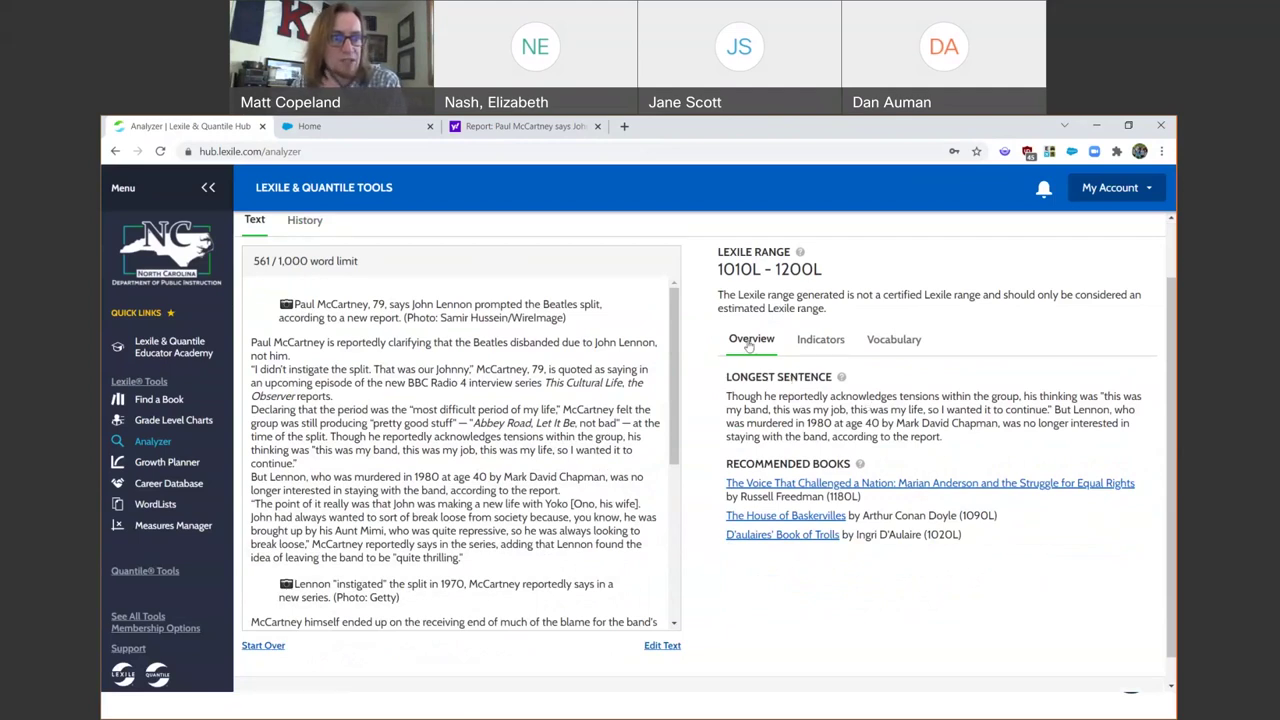
{"action": "left_click_drag", "start_coordinate": [946, 446], "coordinate": [724, 398]}
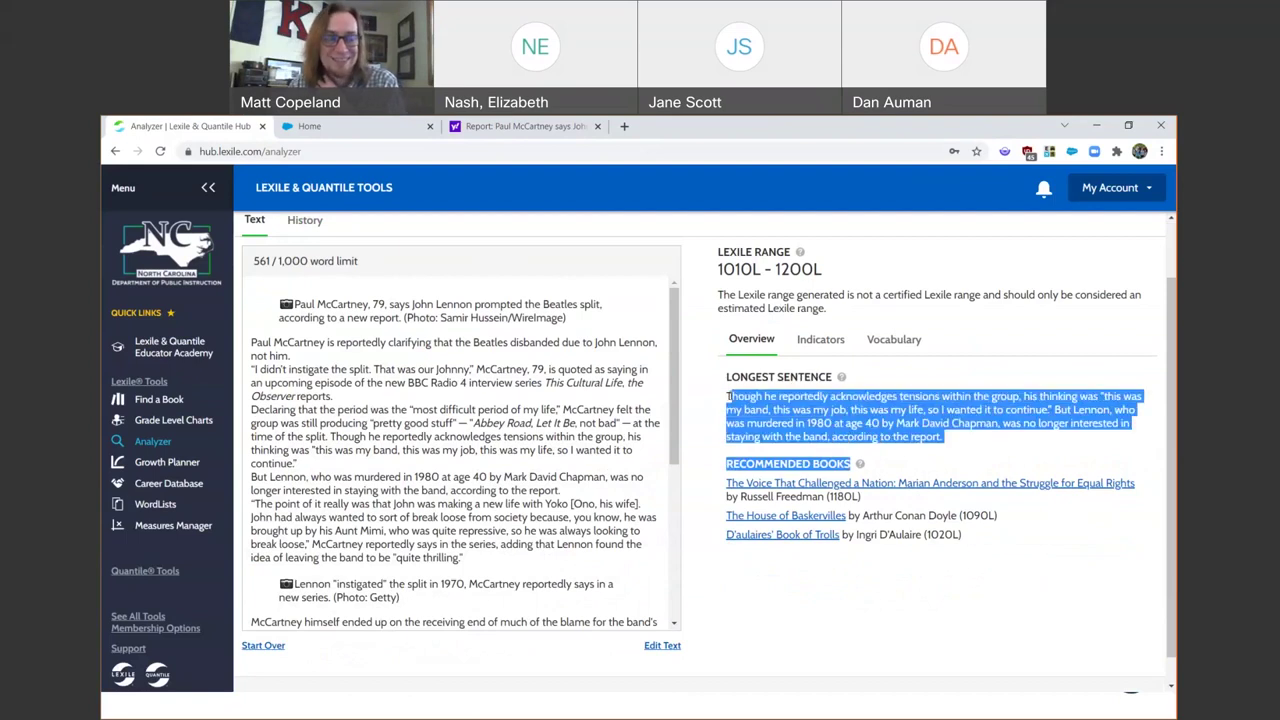
{"action": "left_click", "coordinate": [954, 444]}
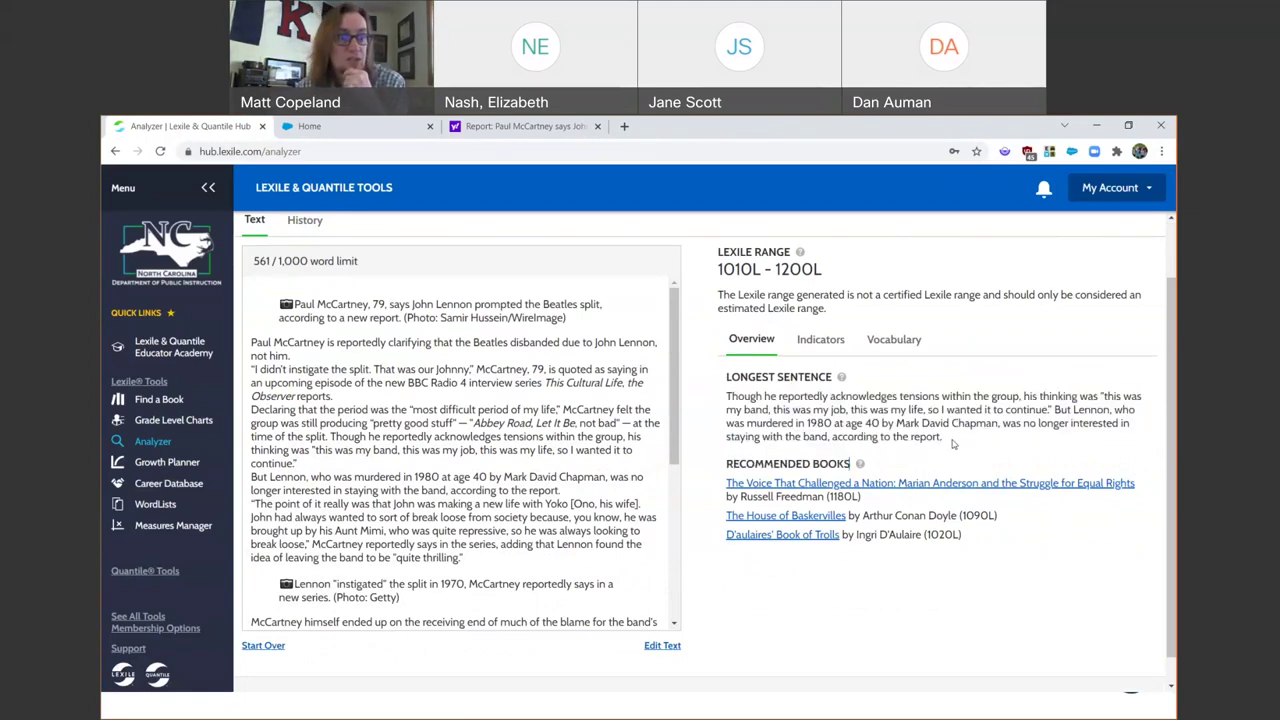
{"action": "left_click_drag", "start_coordinate": [944, 438], "coordinate": [727, 396]}
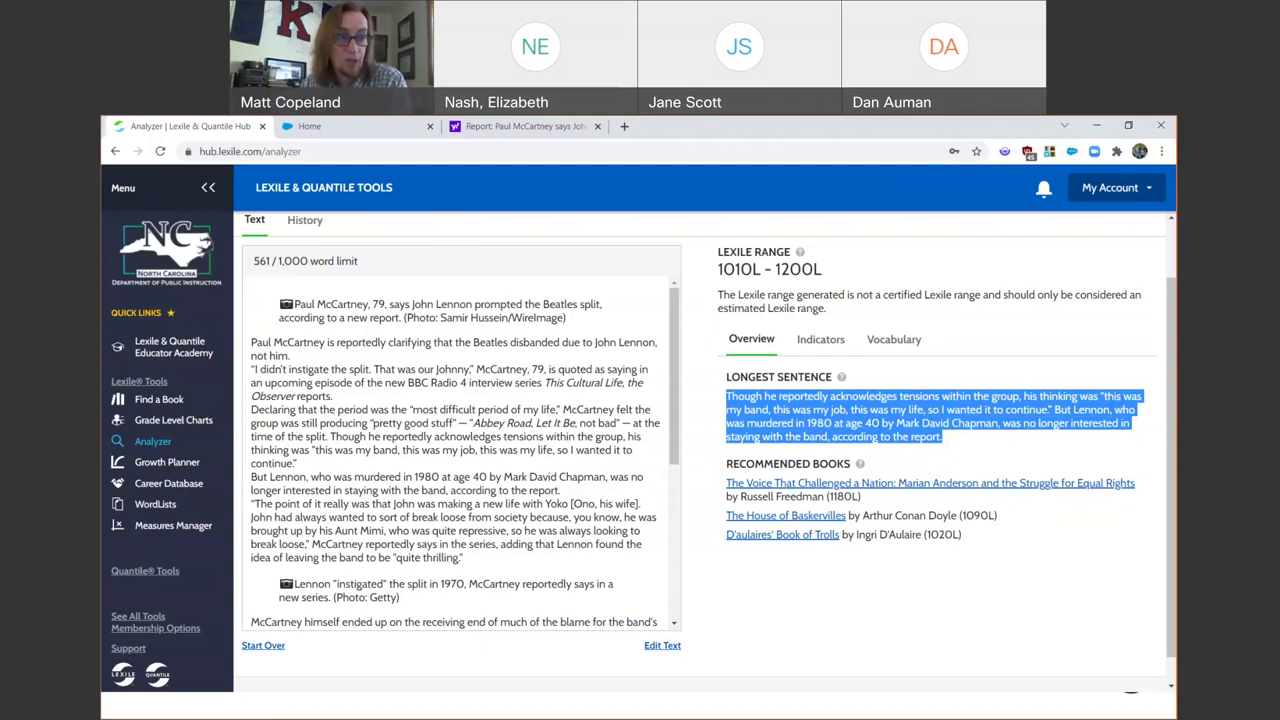
Review the article's sentence length and word frequency indicators, then its vocabulary list with instigate defined
{"action": "left_click", "coordinate": [818, 342]}
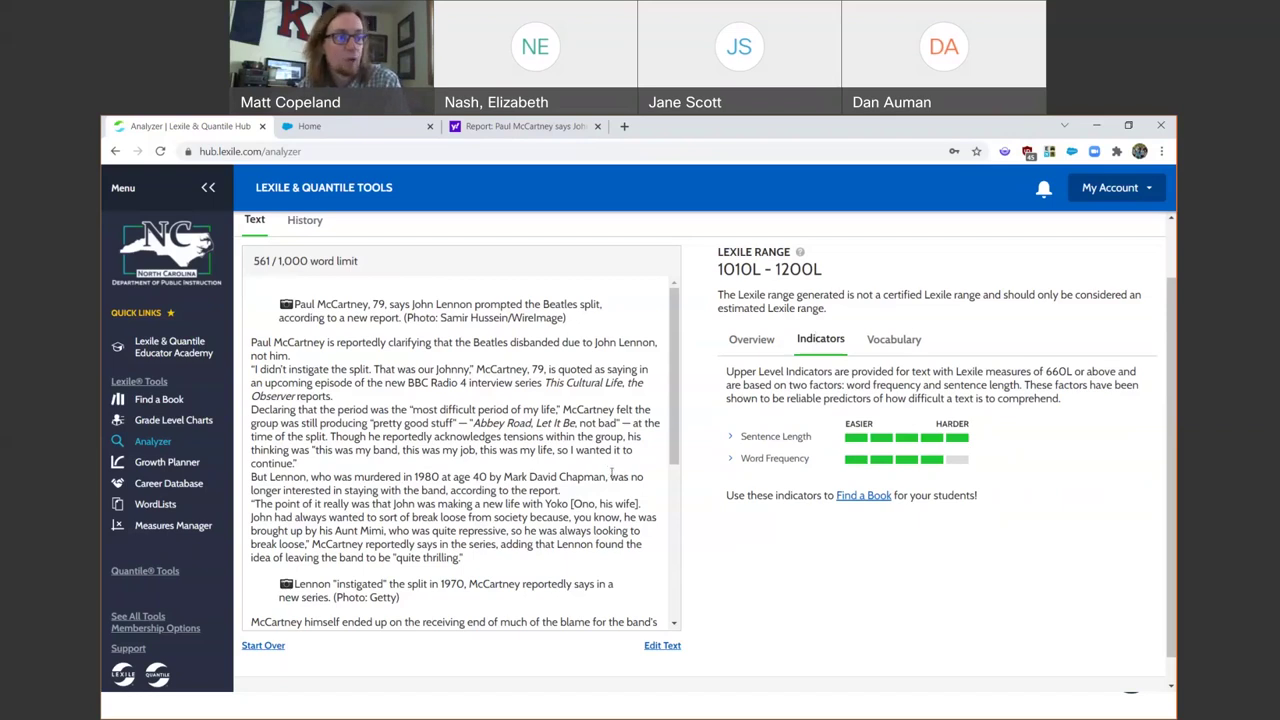
{"action": "left_click", "coordinate": [893, 341]}
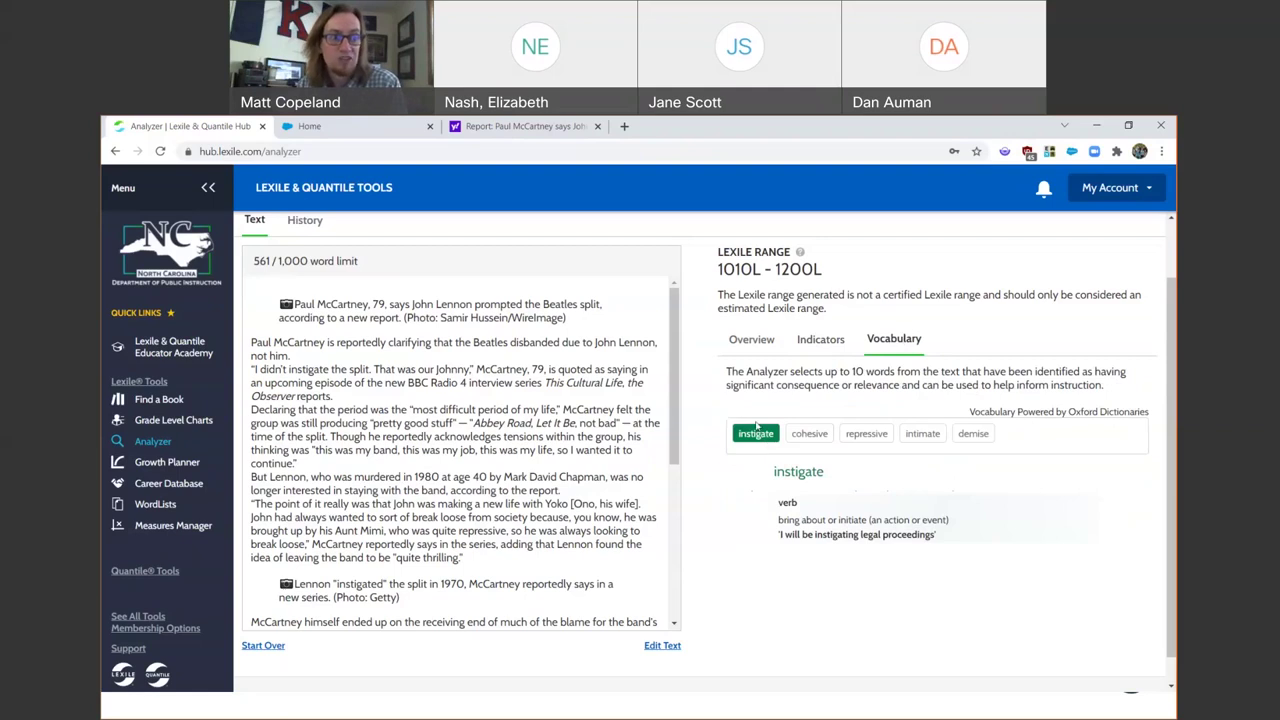
Scroll through the article's highlighted words and display the definition of cohesive
{"action": "left_click_drag", "start_coordinate": [676, 362], "coordinate": [672, 420]}
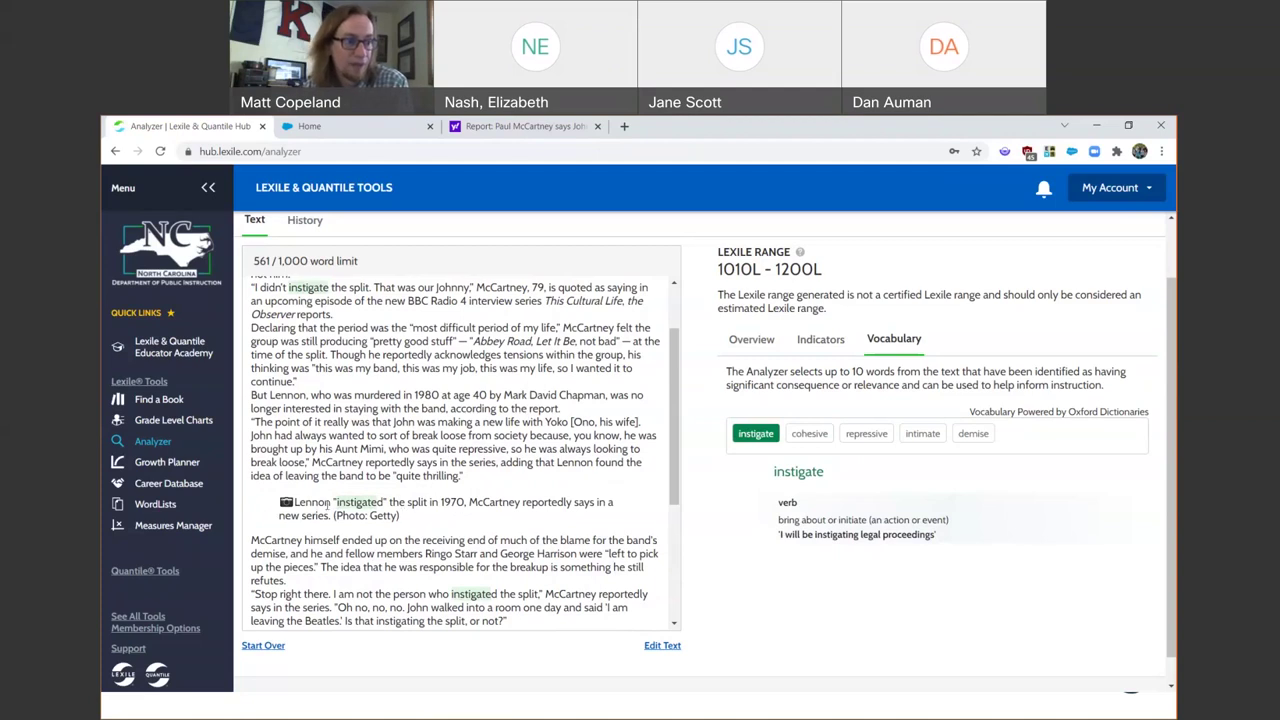
{"action": "left_click_drag", "start_coordinate": [674, 462], "coordinate": [674, 487]}
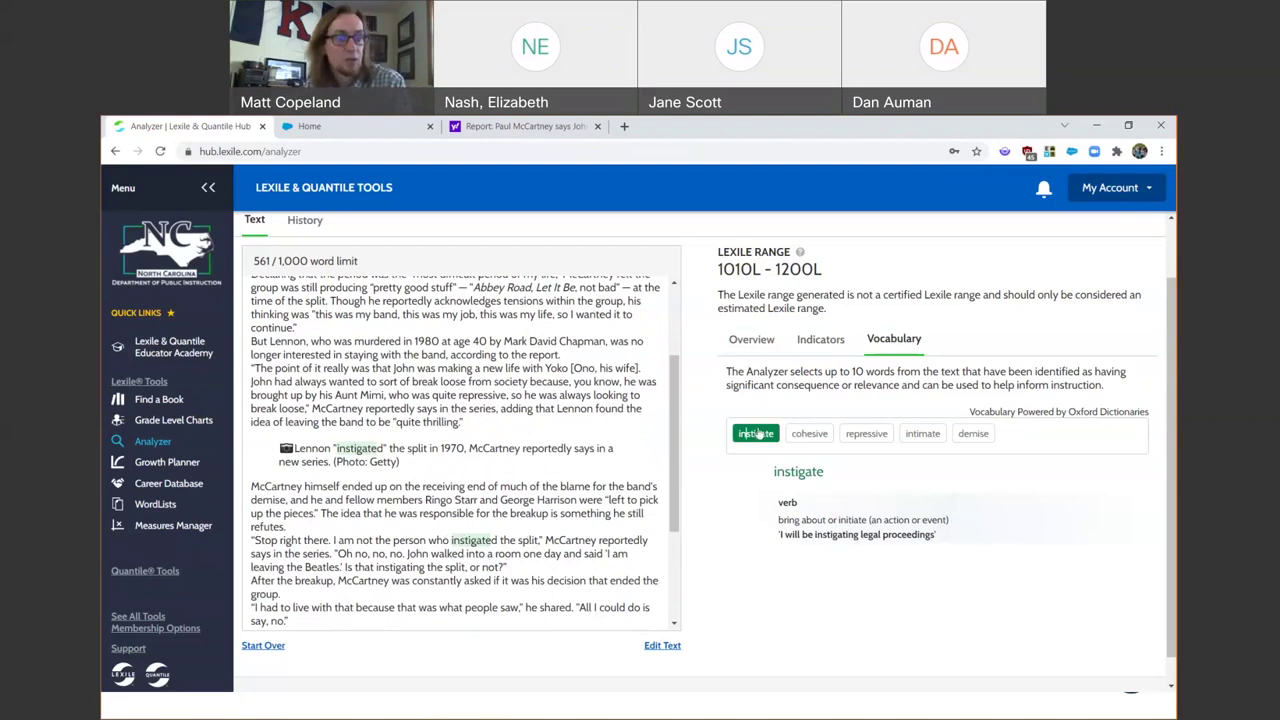
{"action": "left_click", "coordinate": [809, 436]}
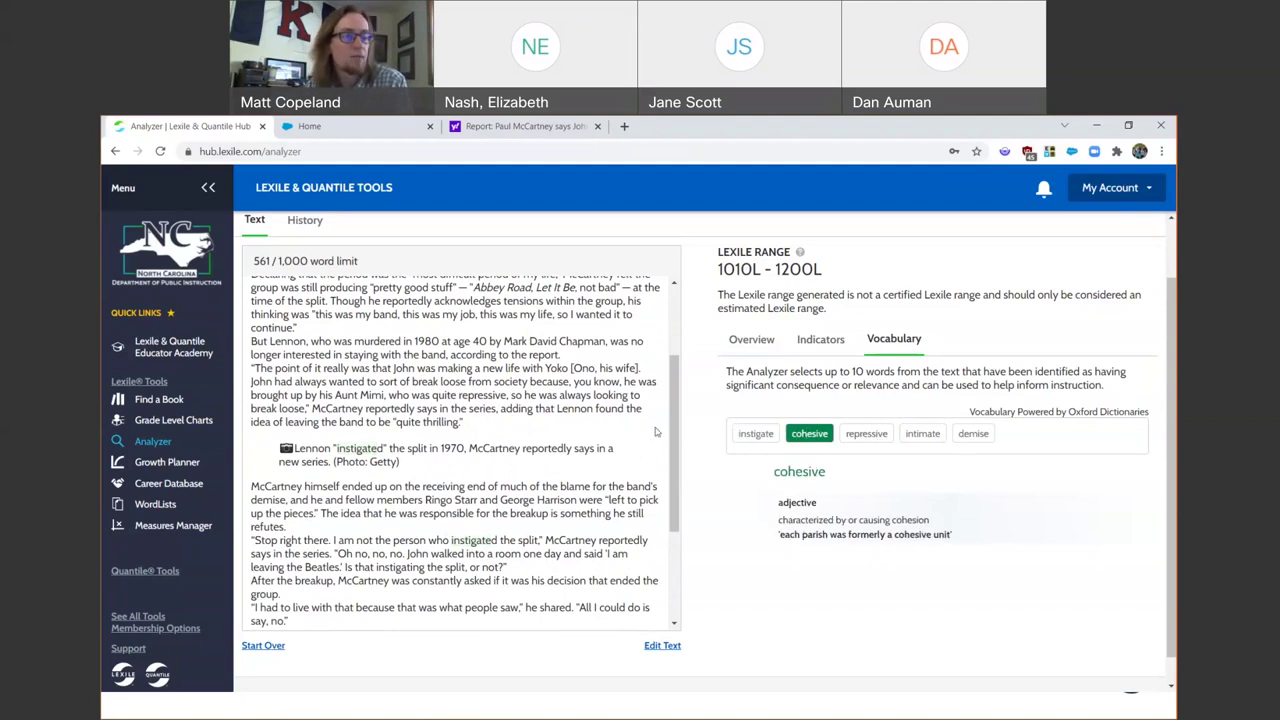
{"action": "scroll", "coordinate": [680, 372], "scroll_direction": "up", "scroll_amount": 1}
{"action": "scroll", "coordinate": [680, 372], "scroll_direction": "up", "scroll_amount": 1}
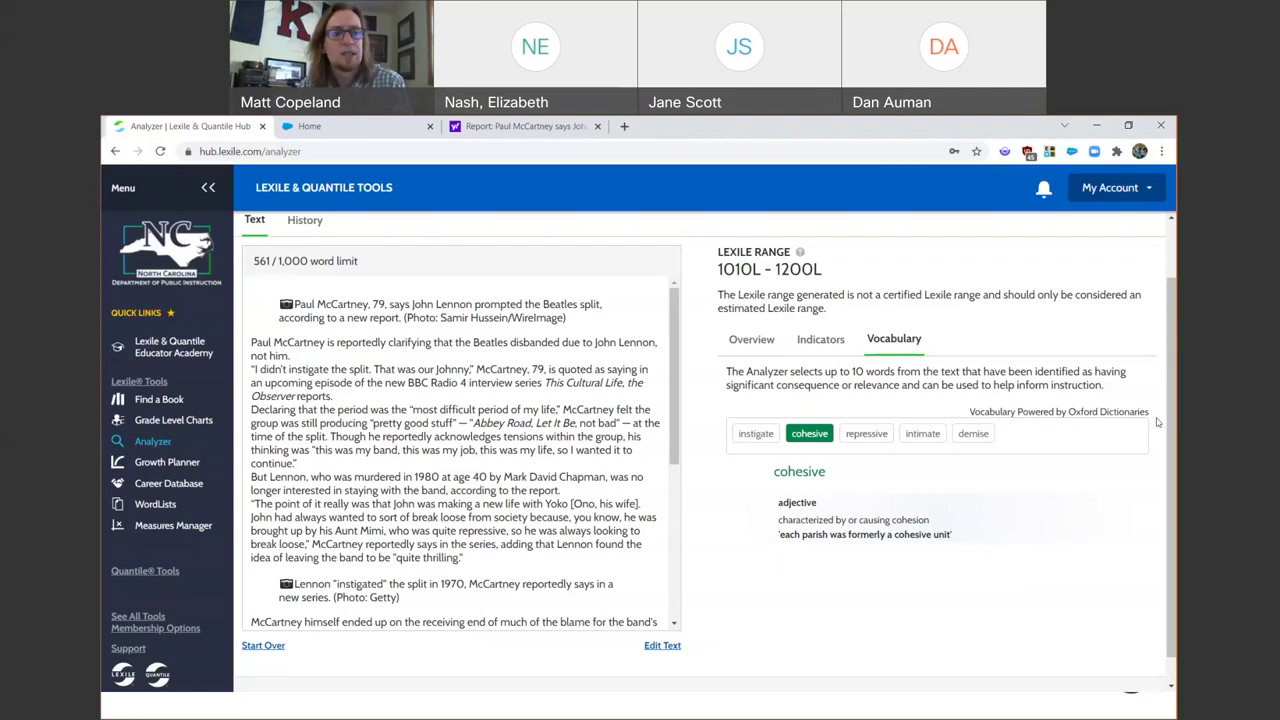
{"action": "left_click_drag", "start_coordinate": [1169, 413], "coordinate": [1173, 343]}
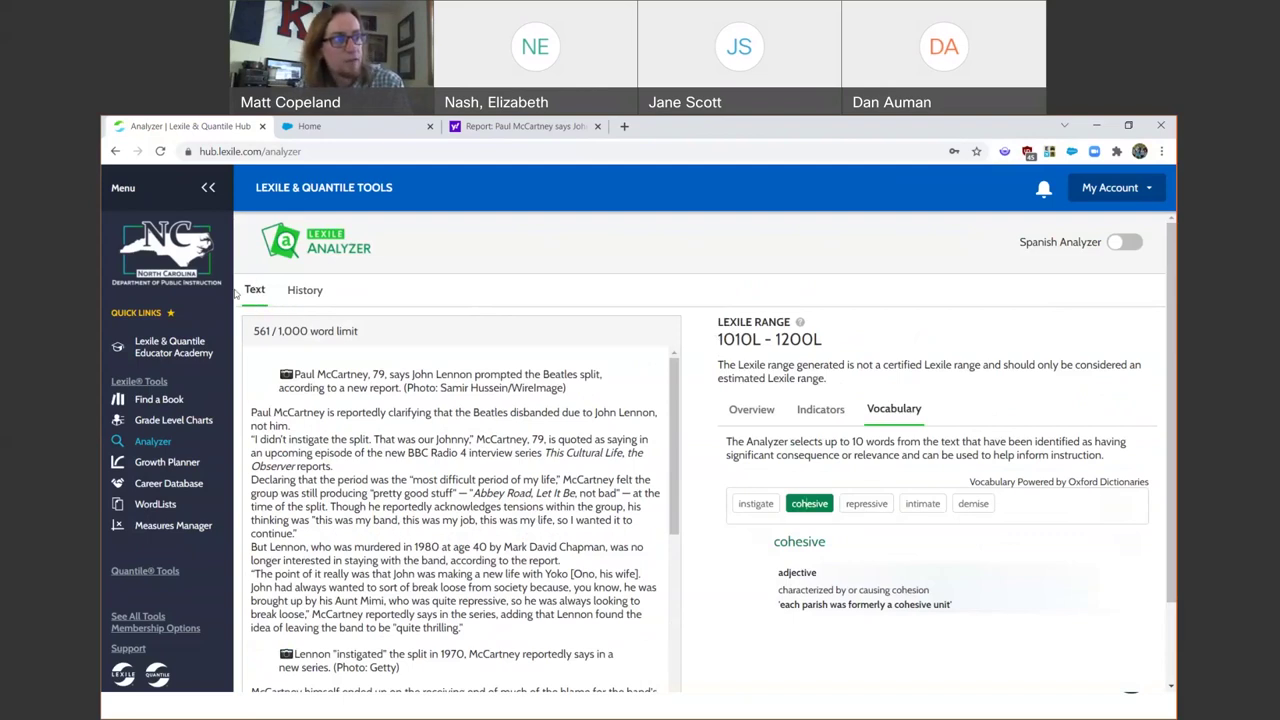
Open the Analyzer History table and scroll down to the older past analyses
{"action": "left_click", "coordinate": [306, 292]}
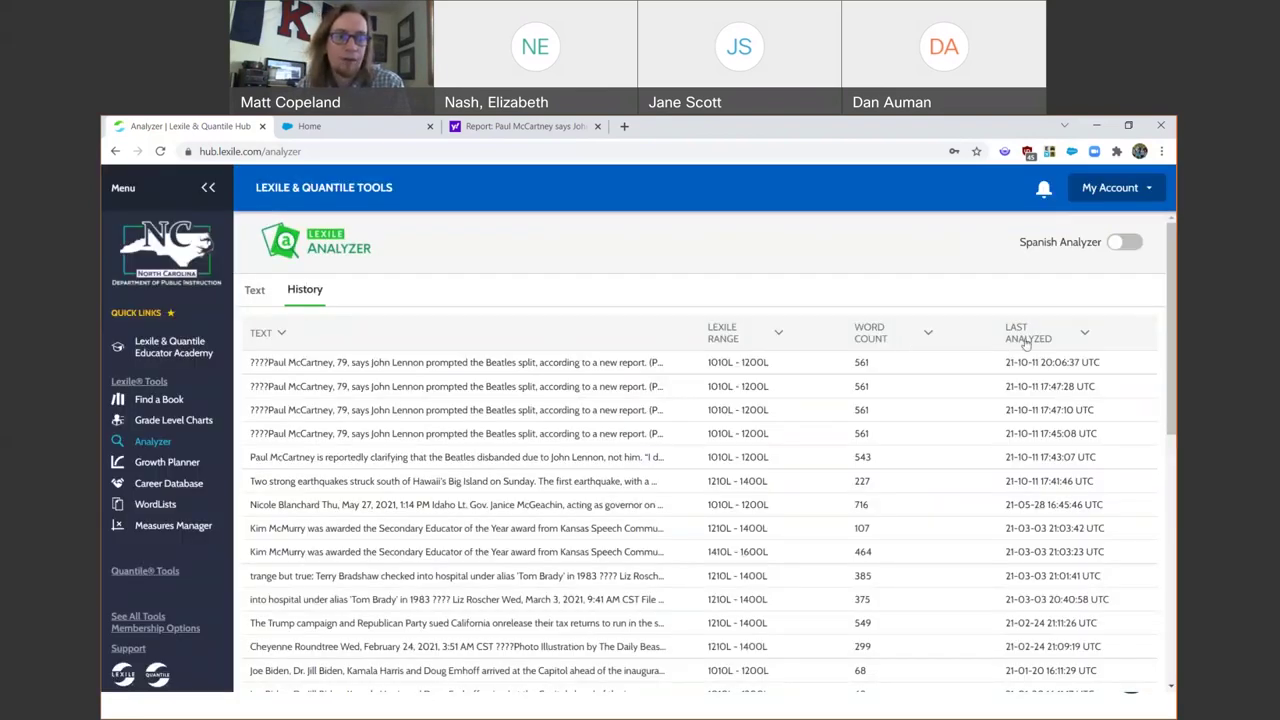
{"action": "scroll", "coordinate": [1172, 318], "scroll_direction": "down", "scroll_amount": 1}
{"action": "left_click_drag", "start_coordinate": [1172, 318], "coordinate": [1170, 494]}
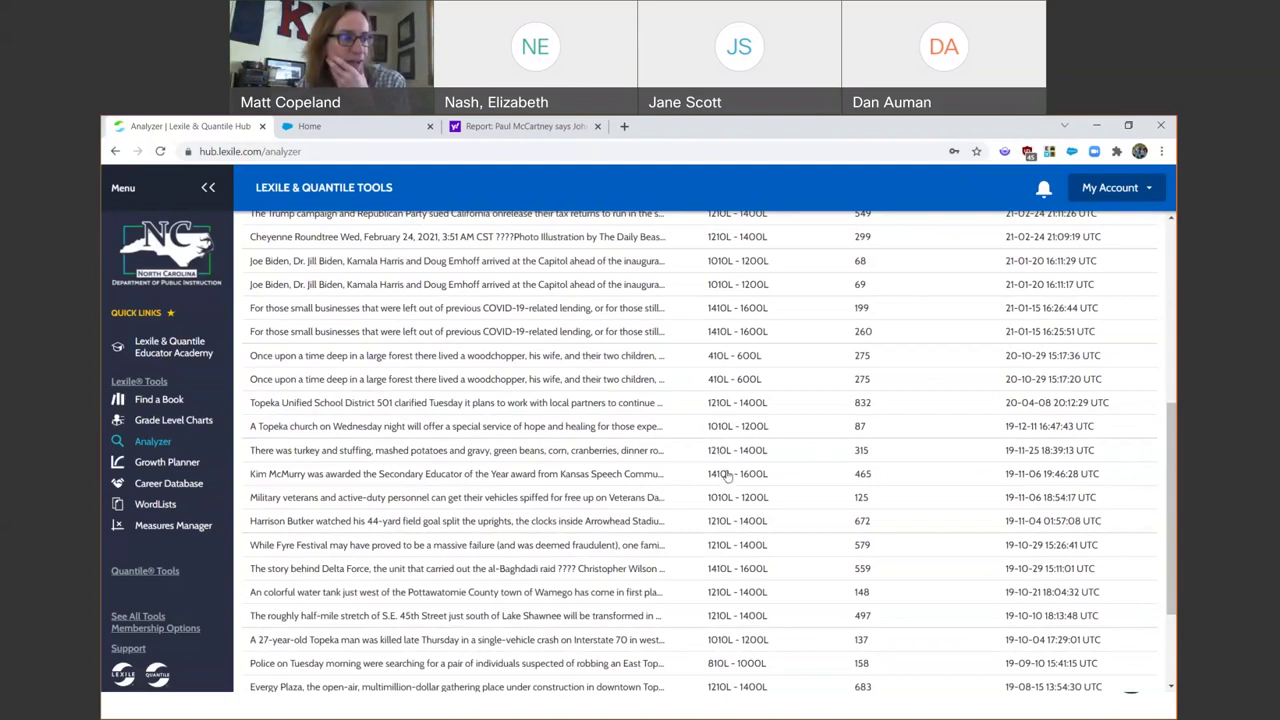
Reopen the 'Once upon a time…' woodchopper passage result and briefly highlight its text
{"action": "left_click", "coordinate": [310, 357]}
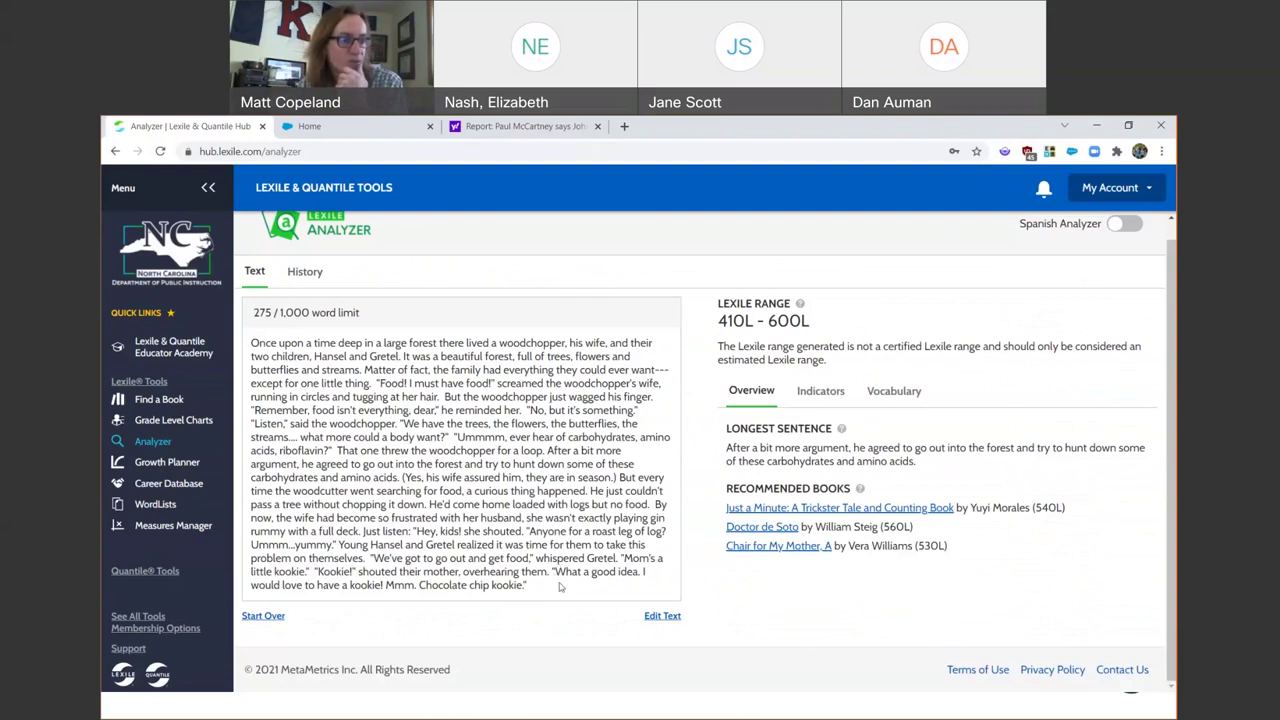
{"action": "left_click_drag", "start_coordinate": [532, 588], "coordinate": [250, 346]}
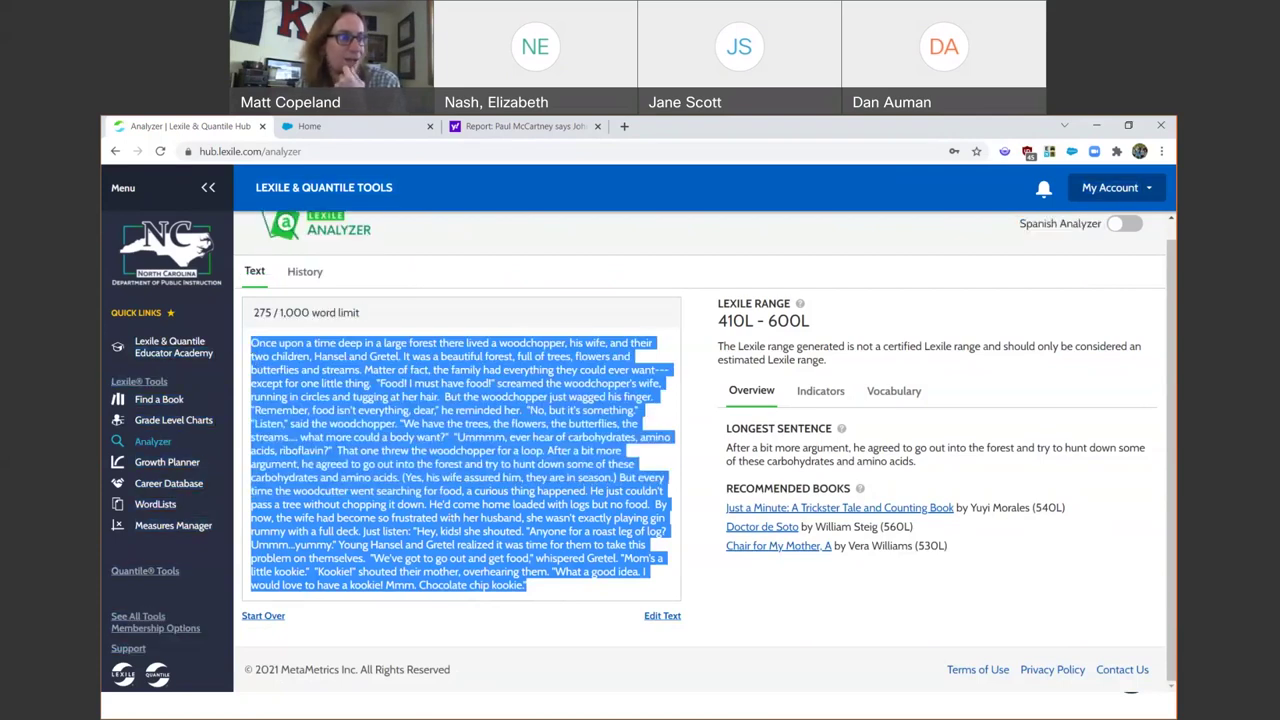
{"action": "left_click", "coordinate": [566, 593]}
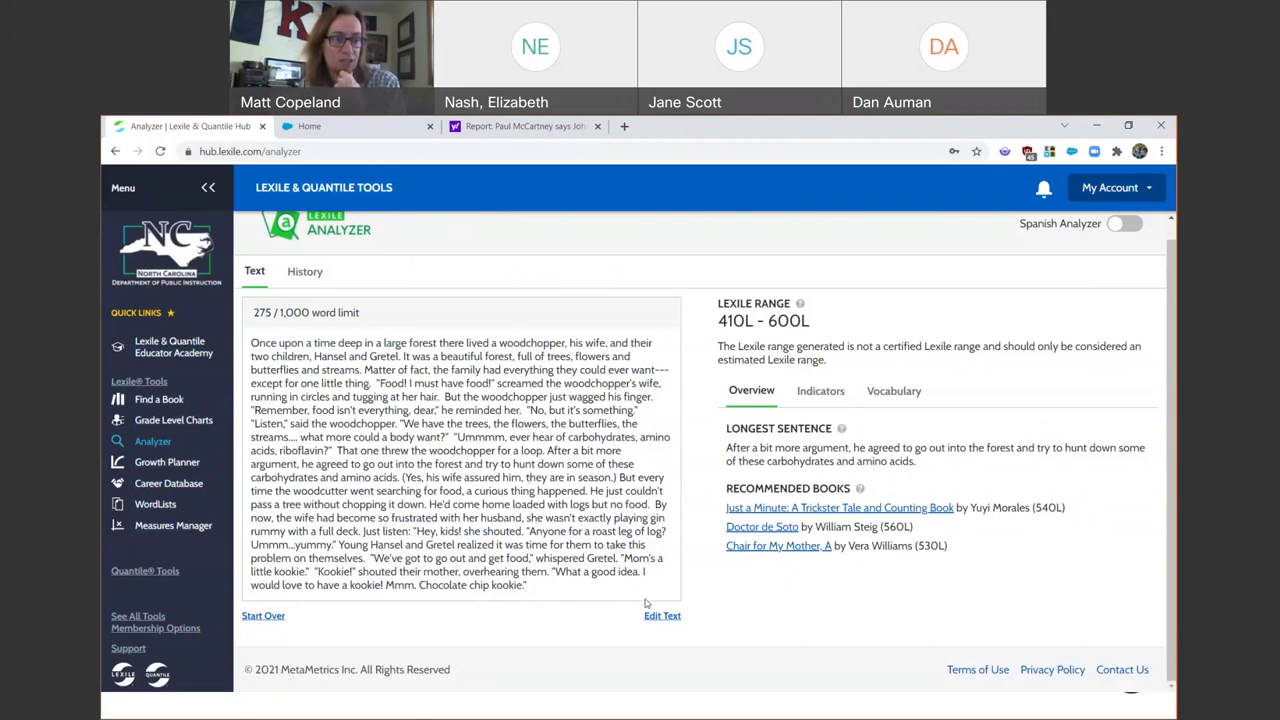
Browse the passage's Early Reader indicators and vocabulary, then return to its Overview with recommended books
{"action": "left_click", "coordinate": [810, 396]}
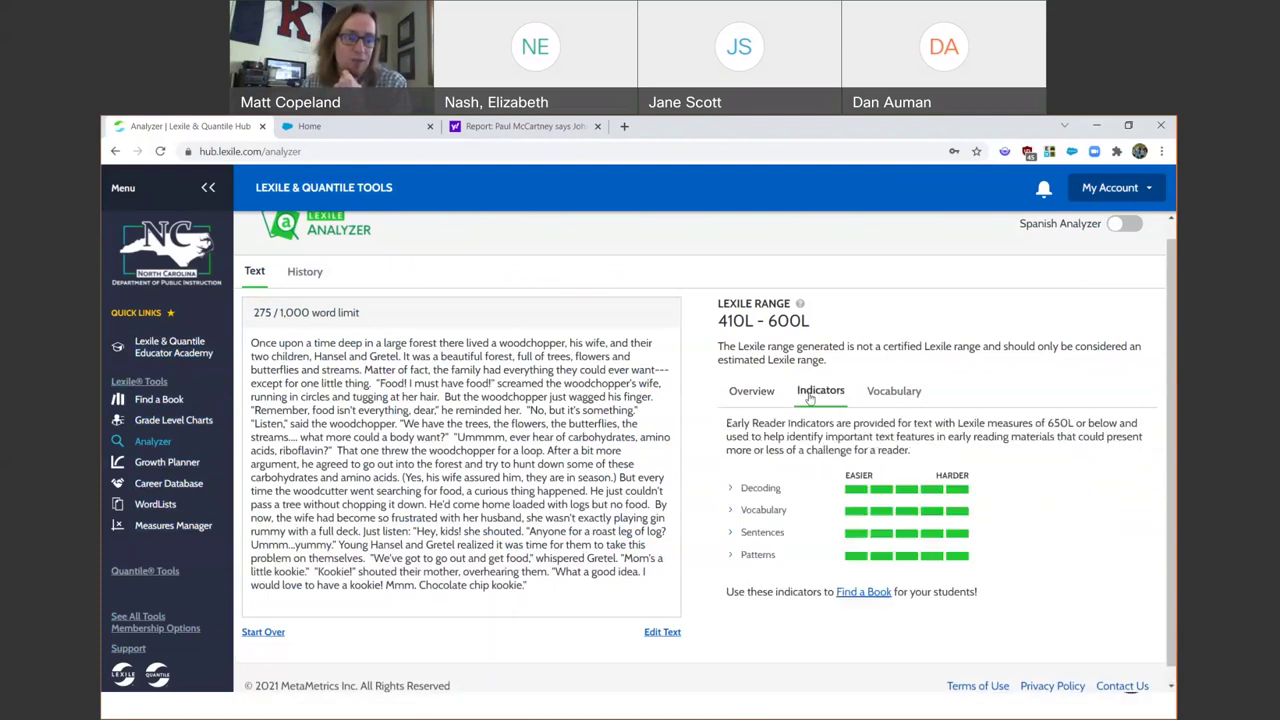
{"action": "left_click", "coordinate": [891, 396]}
{"action": "left_click", "coordinate": [743, 396]}
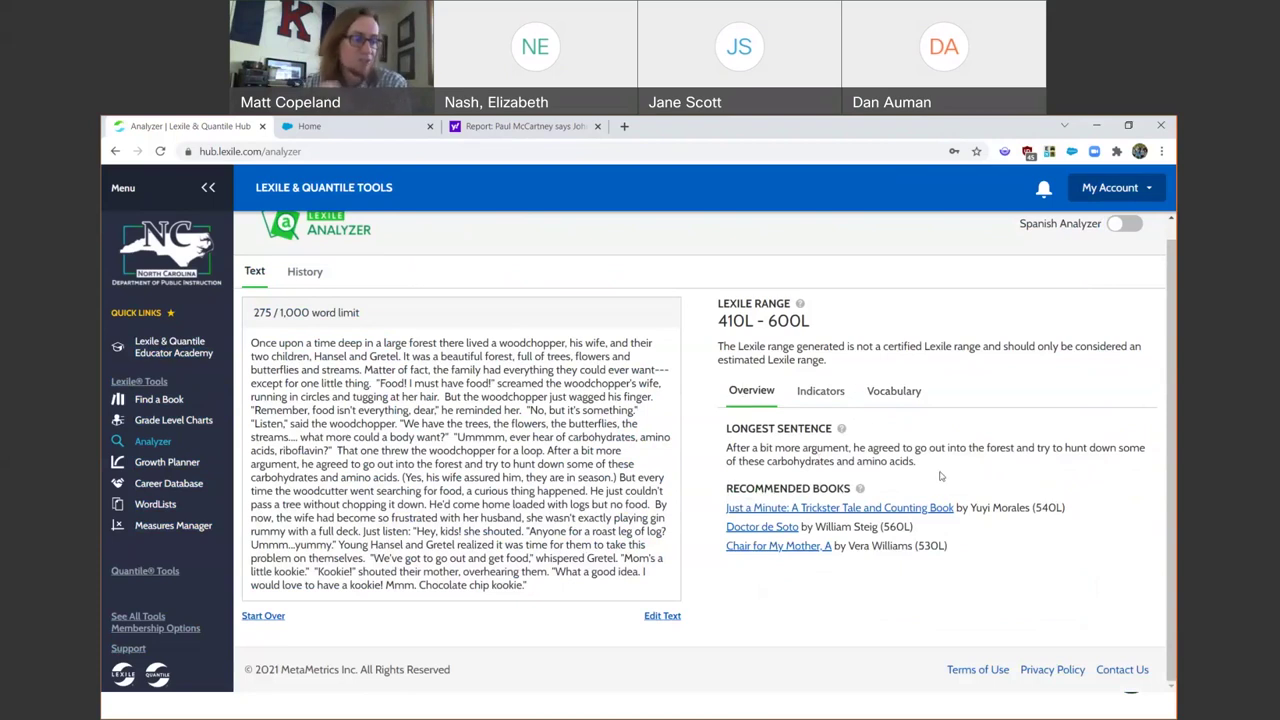
{"action": "scroll", "coordinate": [536, 408], "scroll_direction": "up", "scroll_amount": 1}
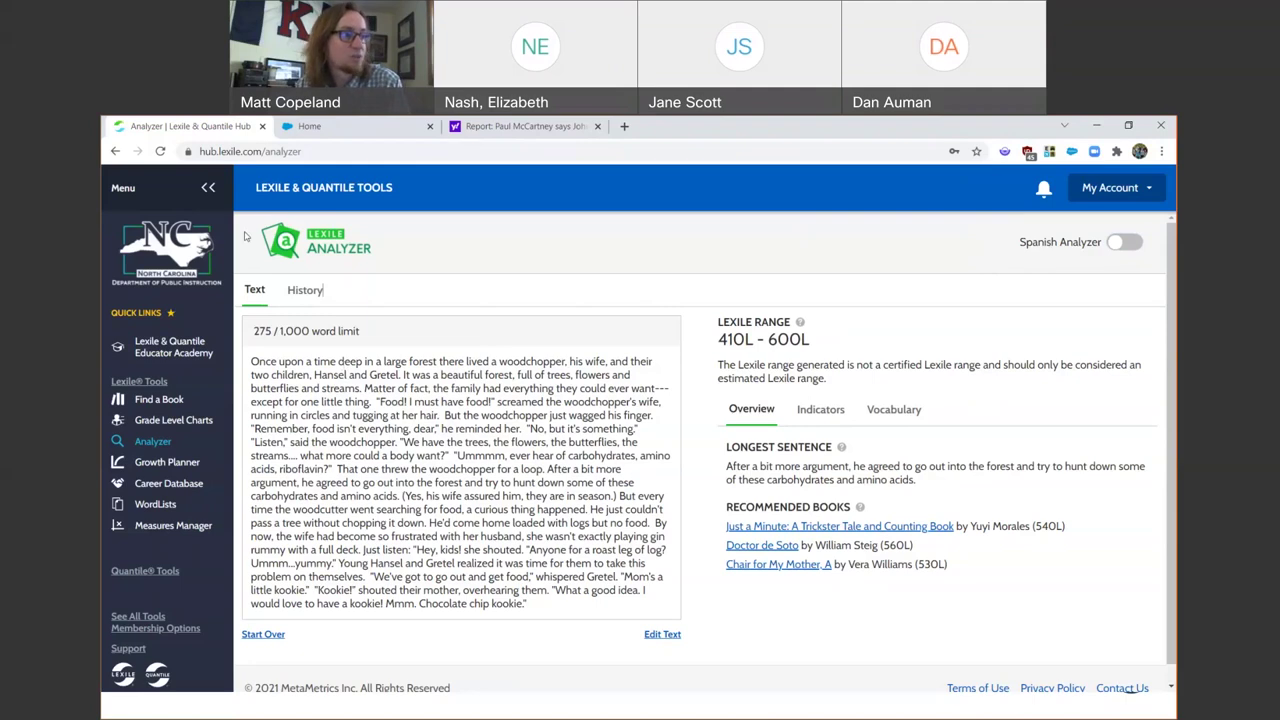
Go to the All Tools dashboard via 'See All Tools' in the sidebar
{"action": "left_click", "coordinate": [138, 617]}
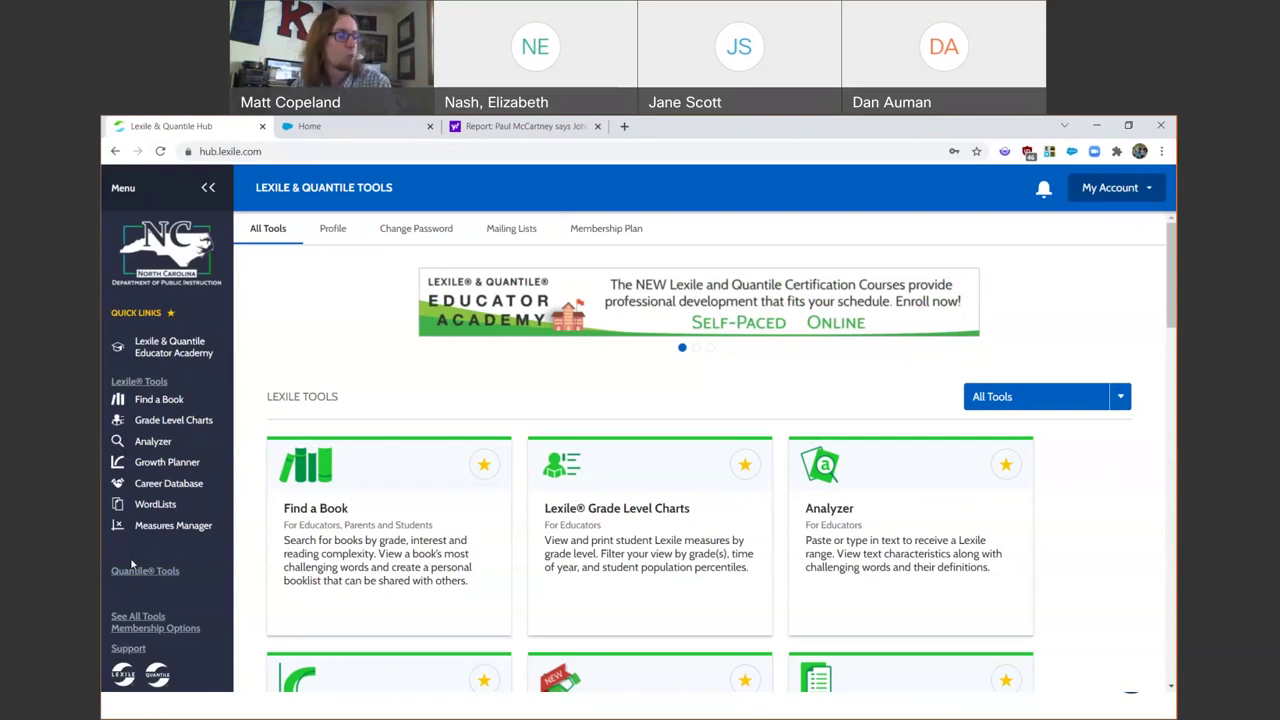
Download the WordLists list for grades 6th - 8th, Social Studies, in PDF format
{"action": "left_click", "coordinate": [156, 505]}
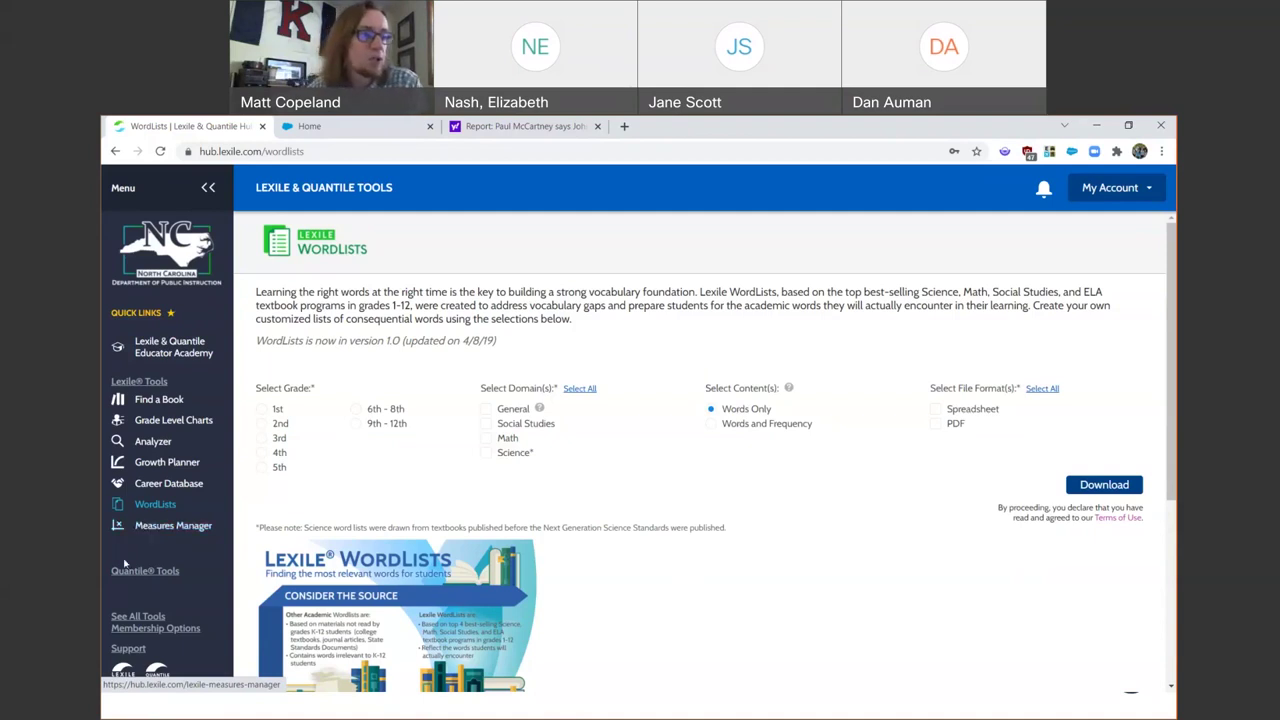
{"action": "left_click", "coordinate": [355, 410]}
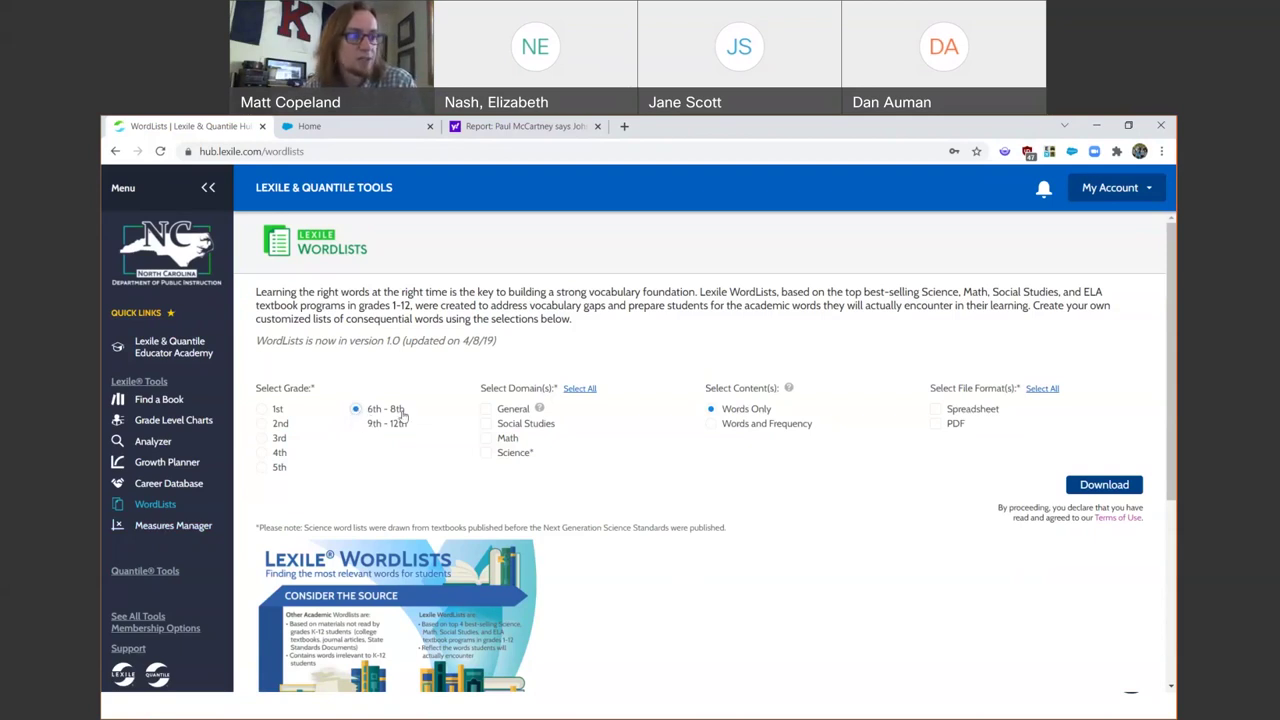
{"action": "left_click", "coordinate": [487, 425]}
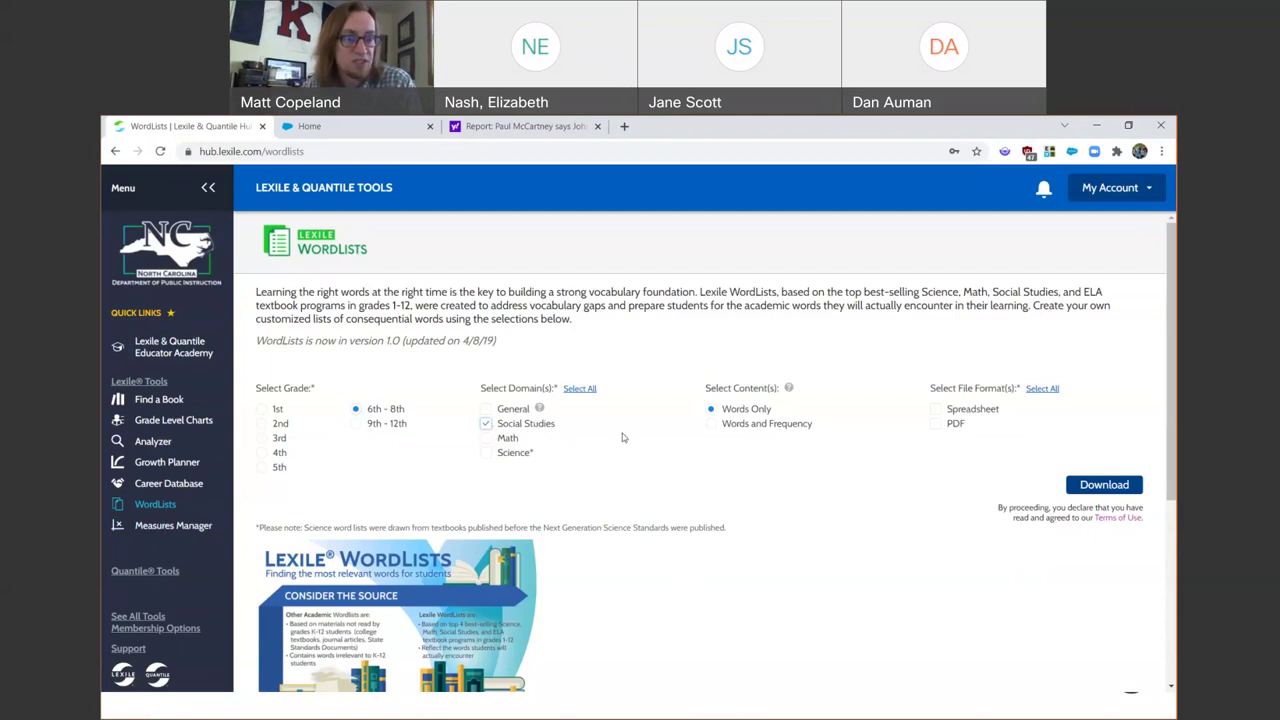
{"action": "left_click", "coordinate": [936, 425]}
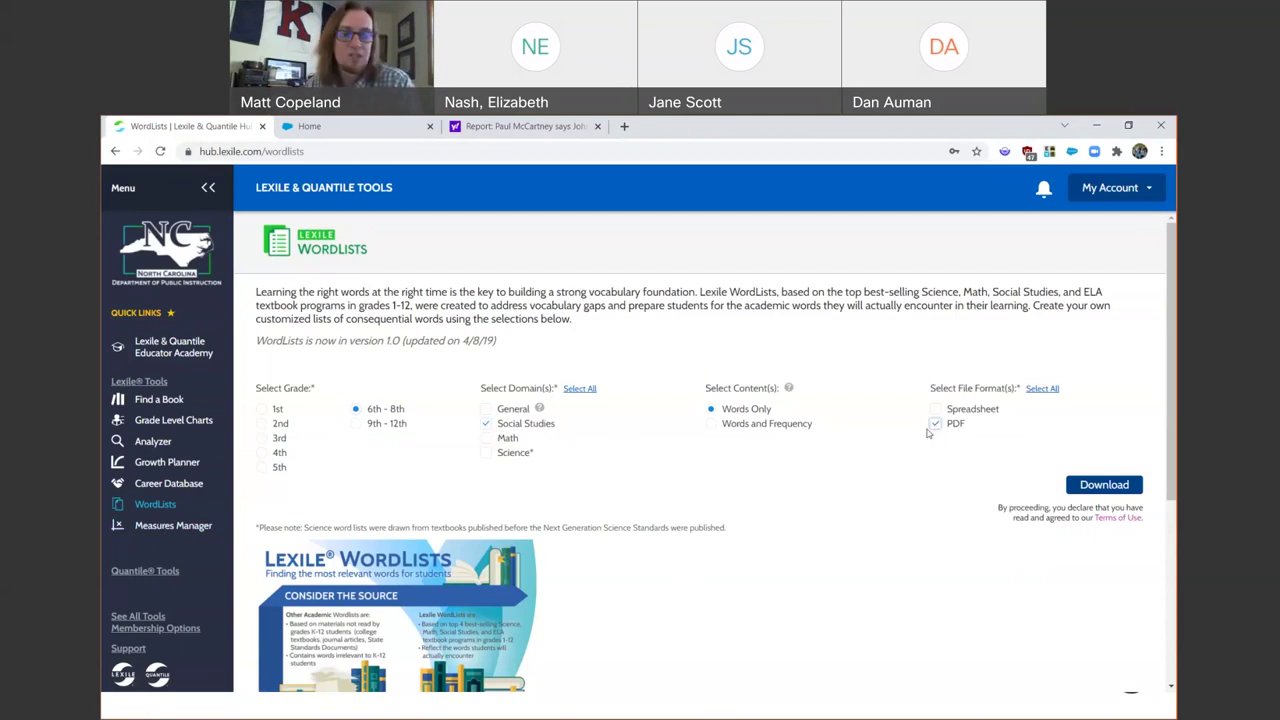
{"action": "left_click", "coordinate": [1095, 488]}
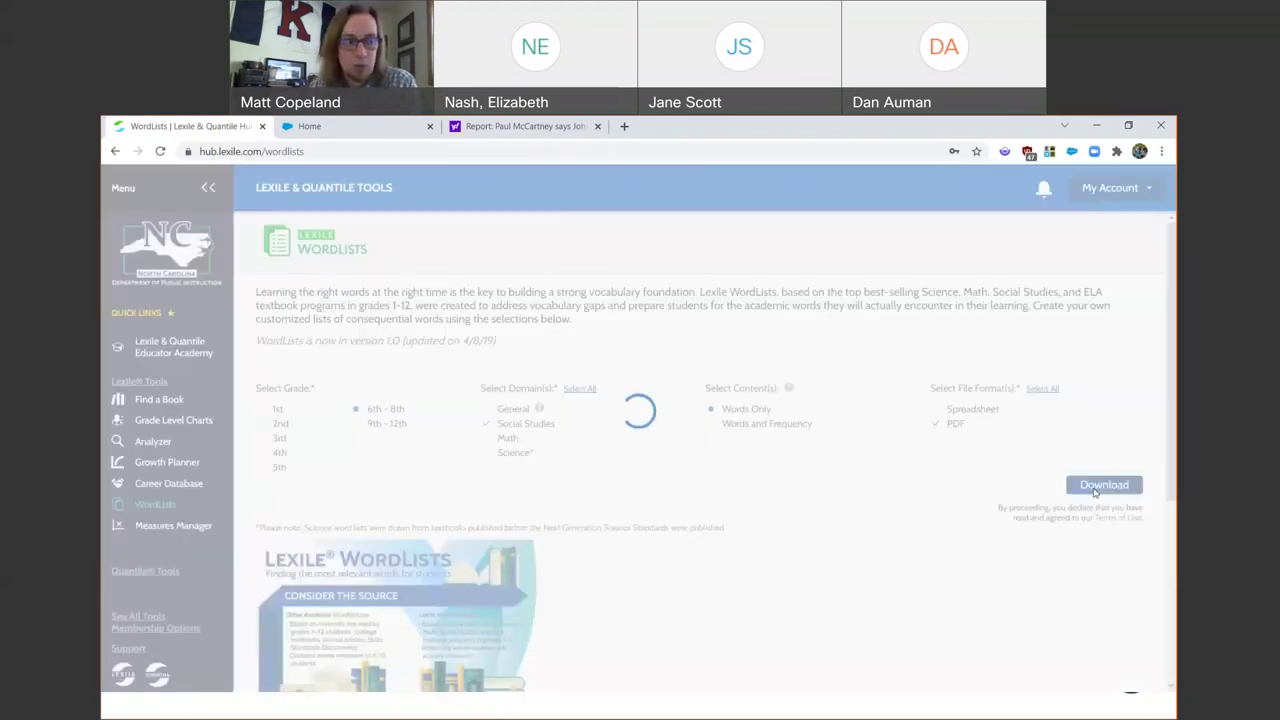
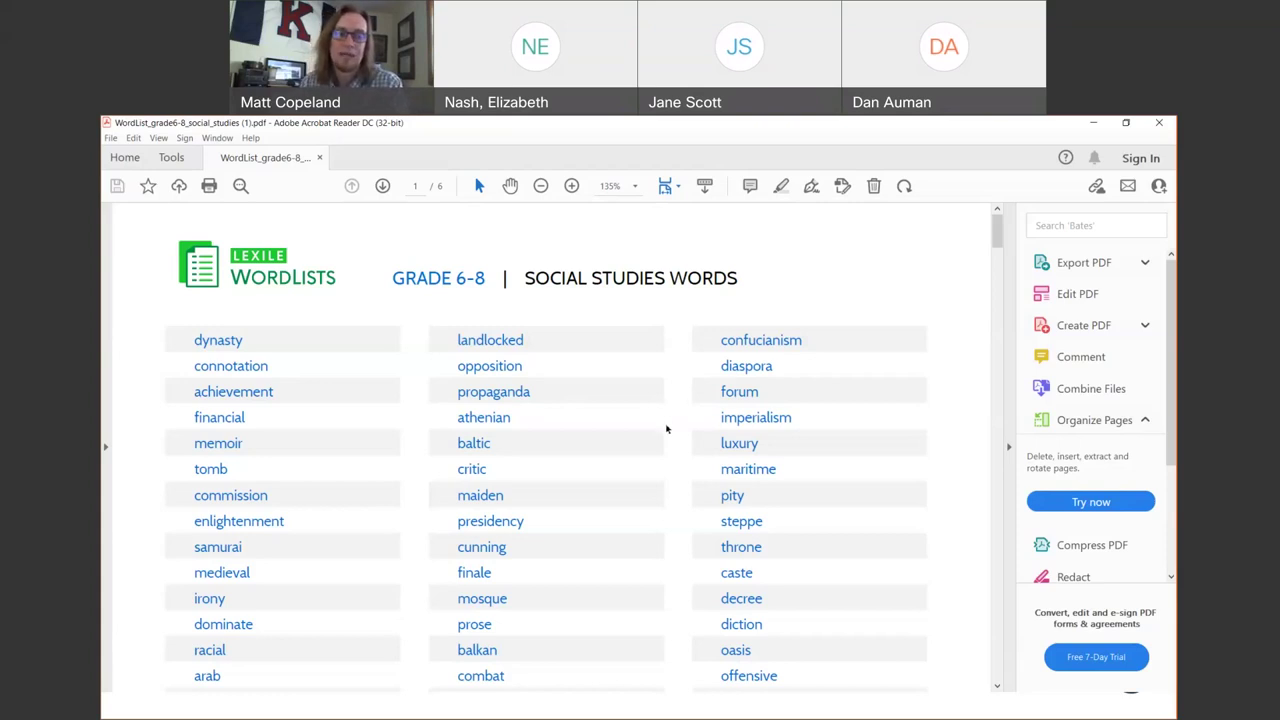
Close Acrobat, add Math, set the grade to 9th - 12th, and download the word list PDF
{"action": "left_click", "coordinate": [1156, 131]}
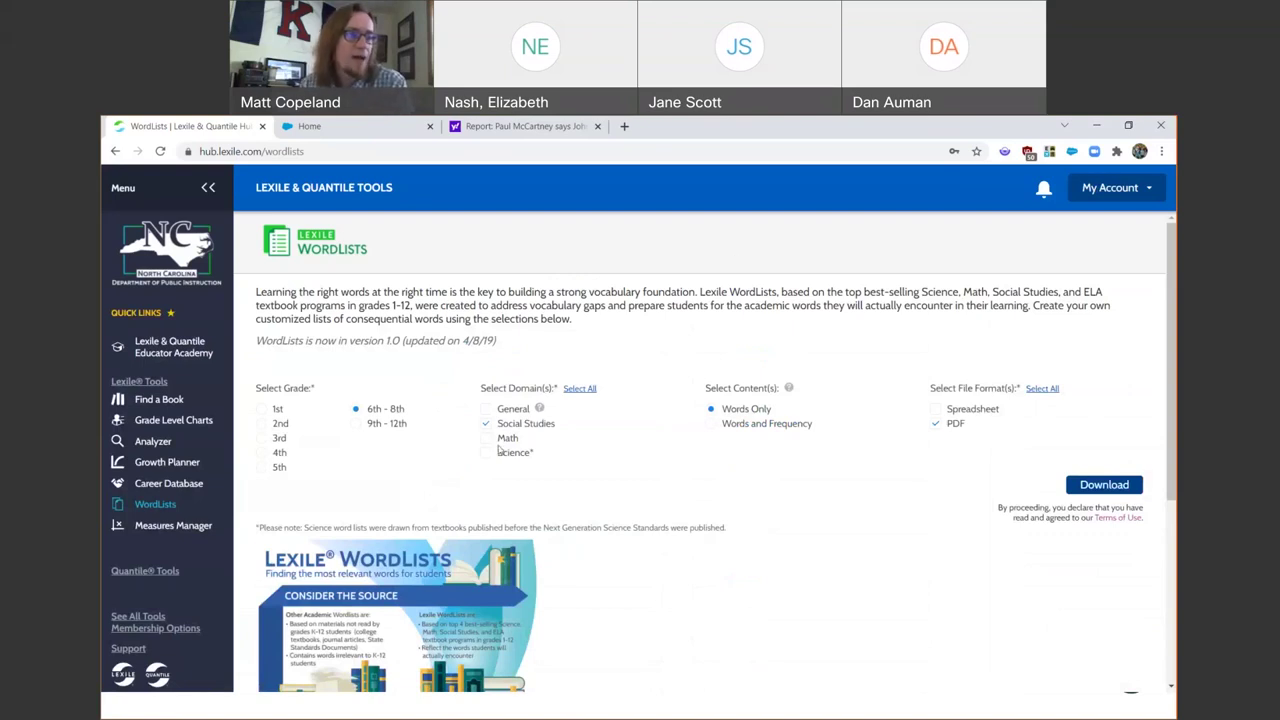
{"action": "left_click", "coordinate": [488, 443]}
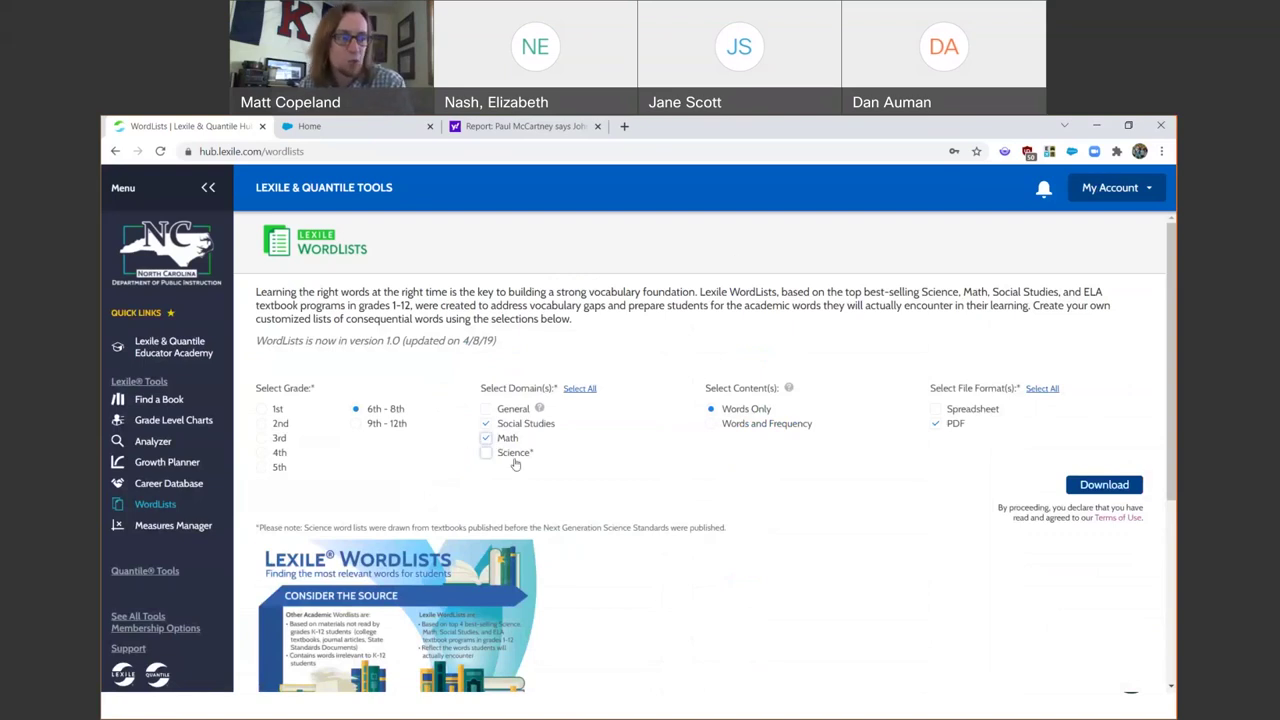
{"action": "left_click", "coordinate": [356, 423]}
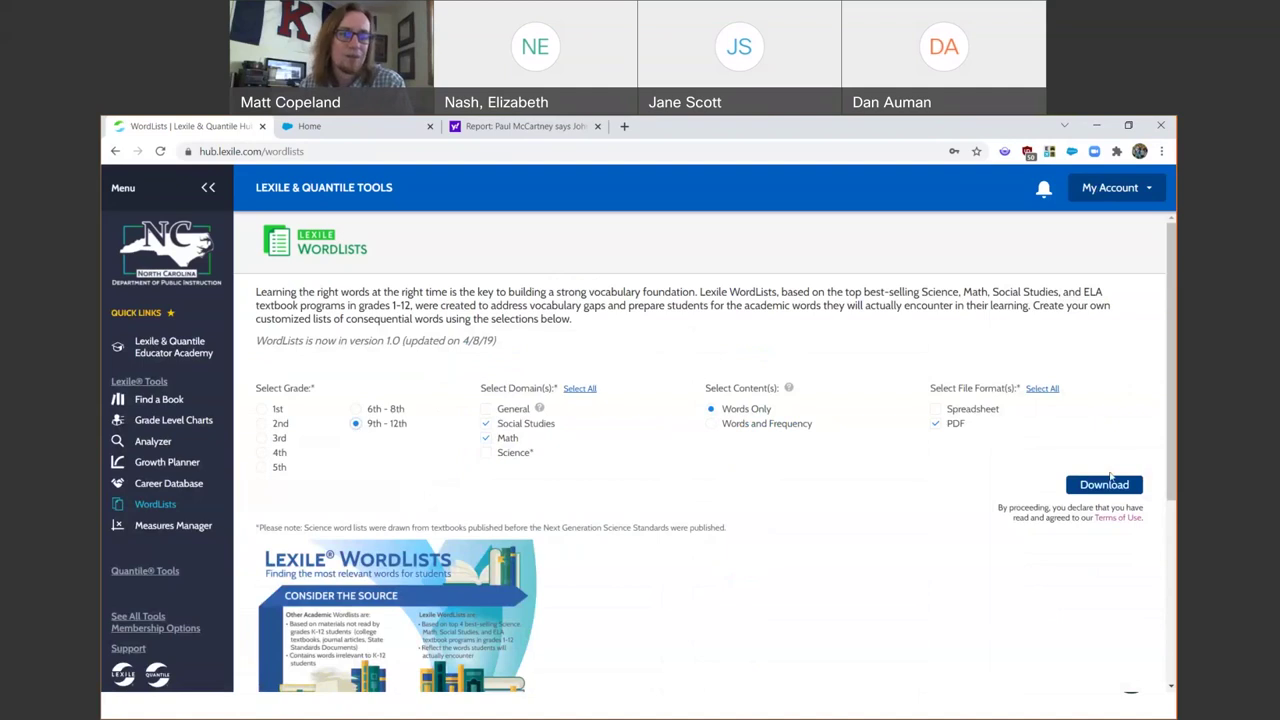
{"action": "left_click", "coordinate": [1108, 485]}
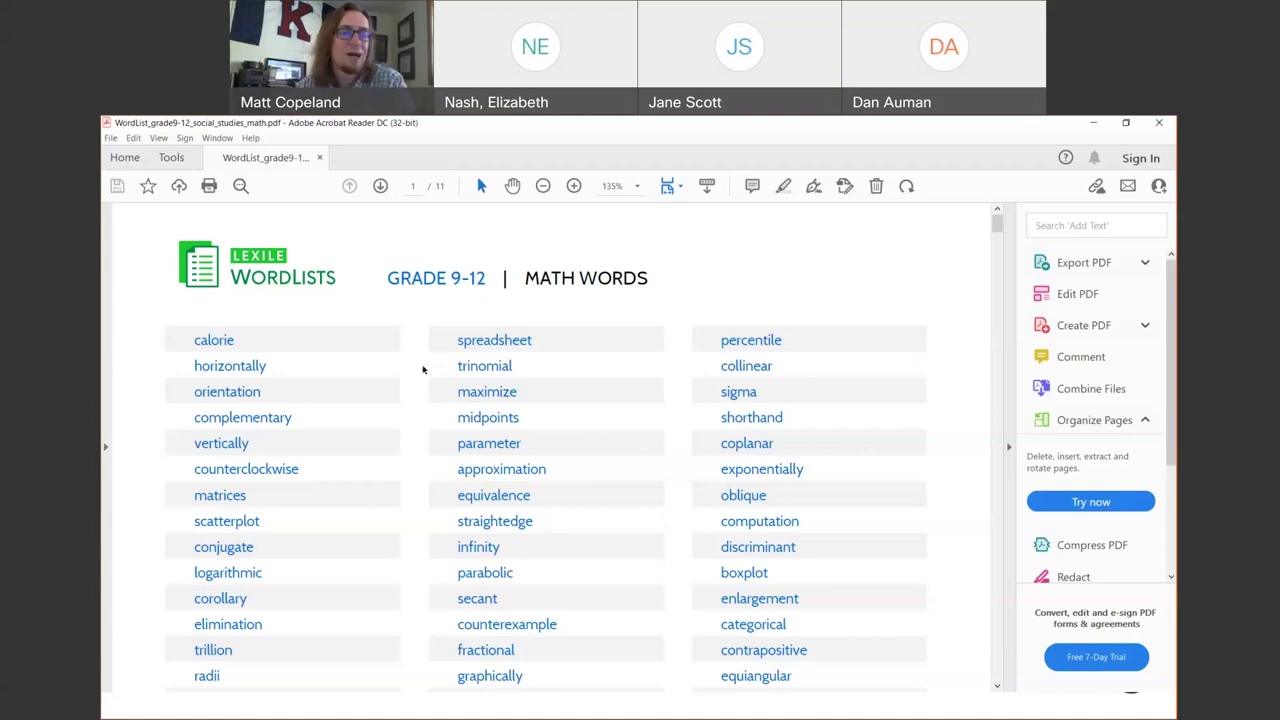
Close the Grade 9-12 word list PDF in Acrobat Reader
{"action": "left_click", "coordinate": [1158, 124]}
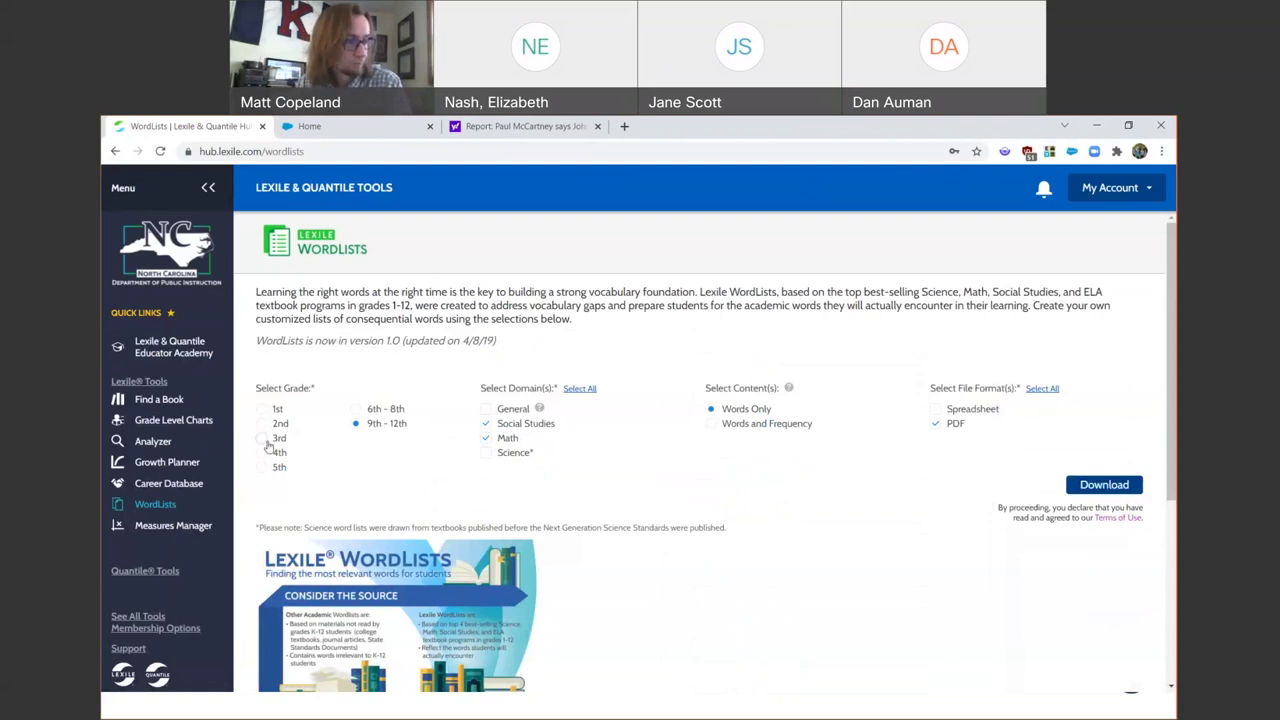
Go to Grade Level Charts in the Lexile Tools sidebar
{"action": "left_click", "coordinate": [168, 422]}
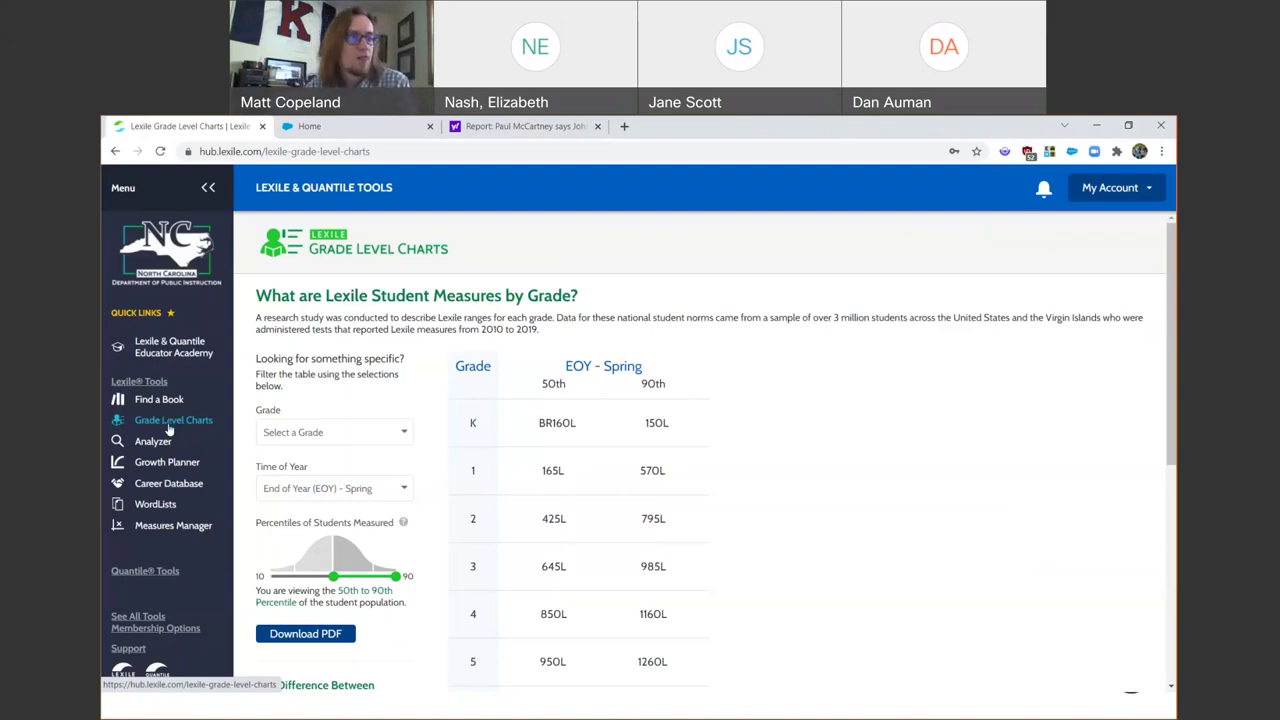
Filter the grade level chart to grade 6
{"action": "left_click", "coordinate": [409, 434]}
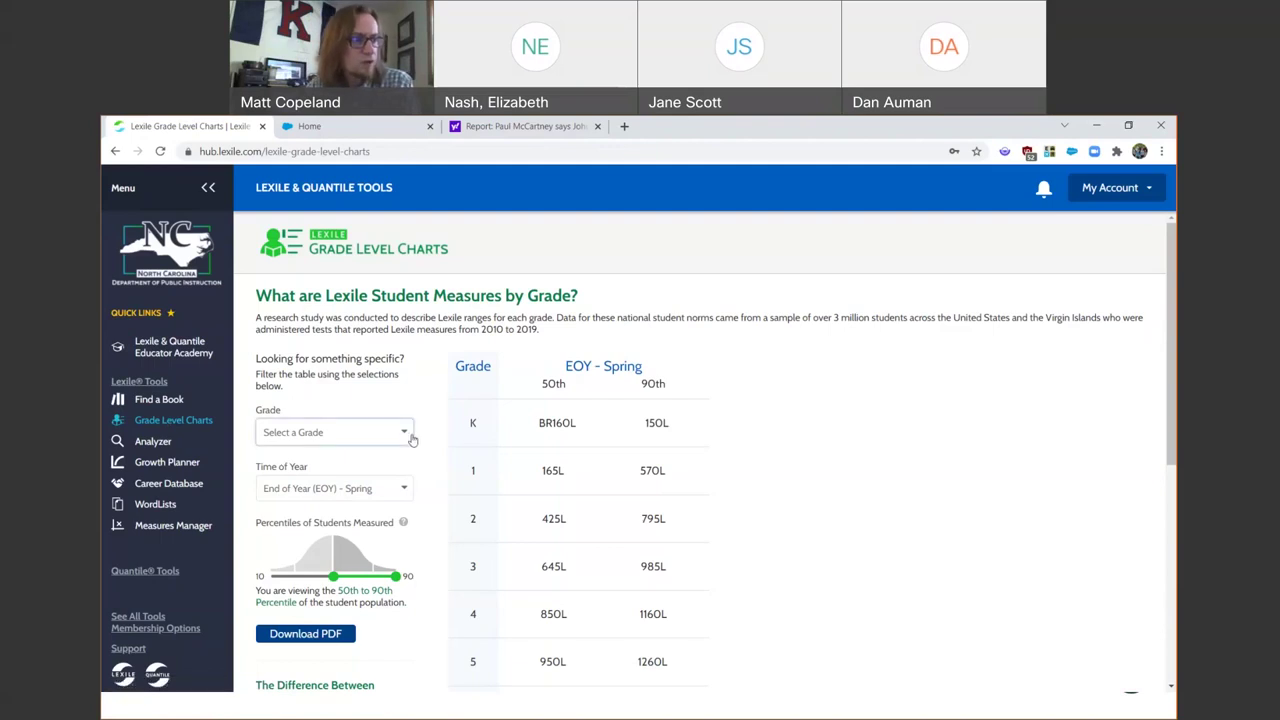
{"action": "scroll", "coordinate": [340, 520], "scroll_direction": "down", "scroll_amount": 3}
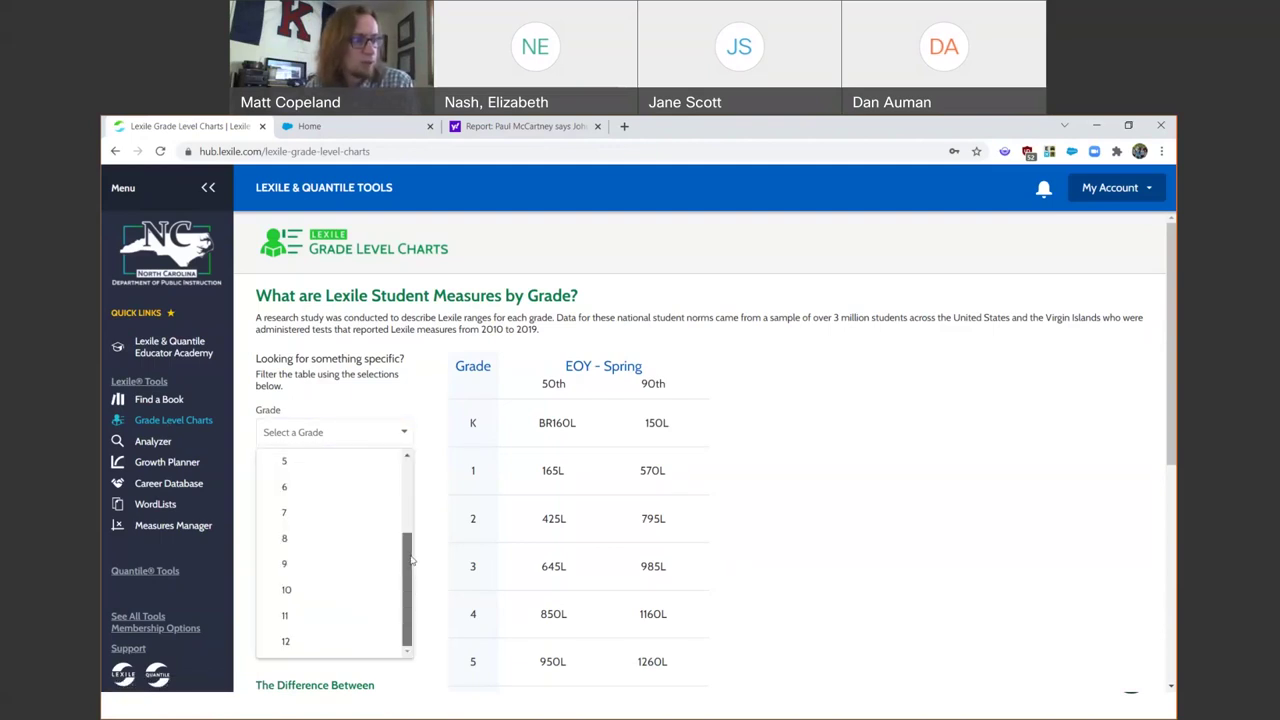
{"action": "left_click", "coordinate": [285, 487]}
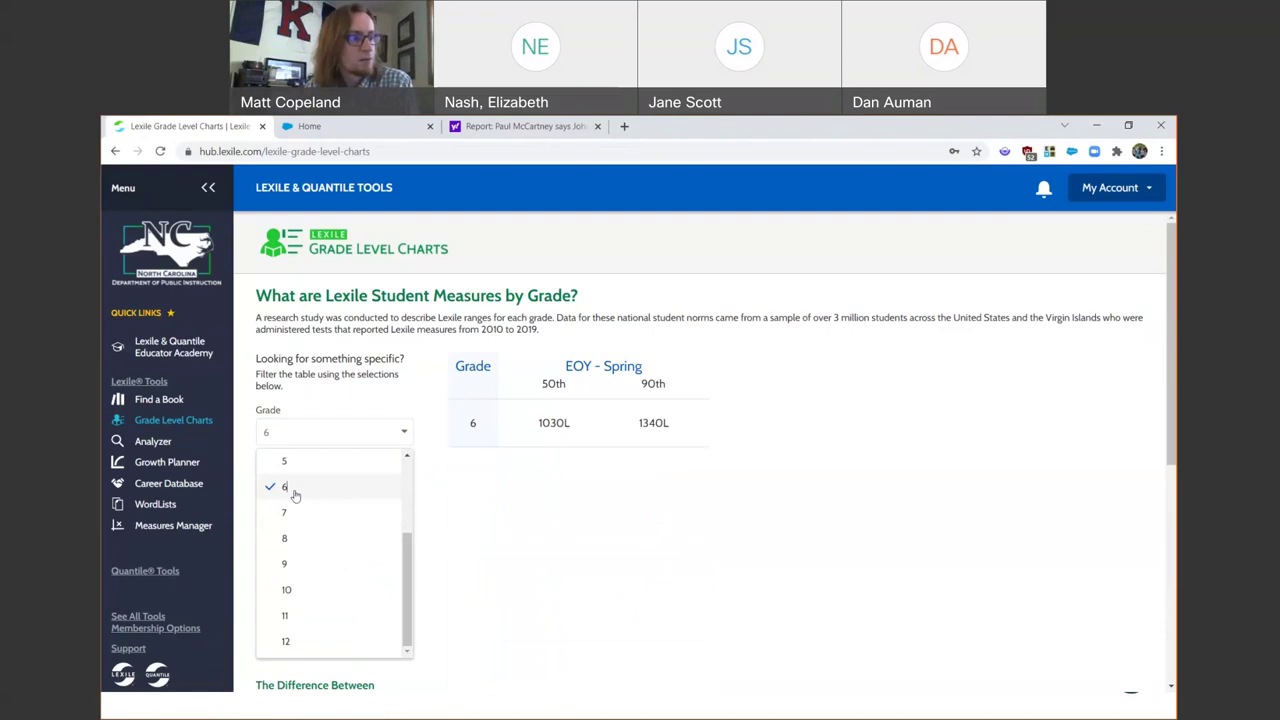
{"action": "left_click", "coordinate": [456, 484]}
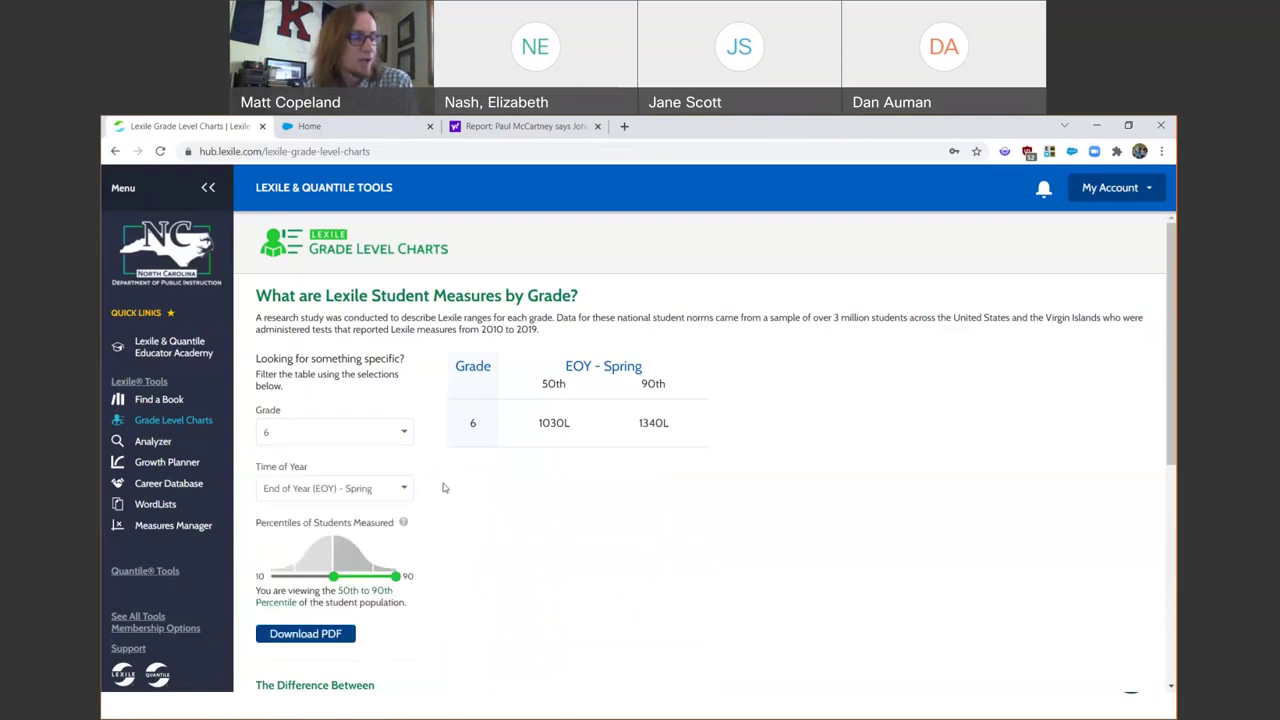
Show BOY - Fall measures instead of EOY - Spring, giving 990L and 1300L
{"action": "left_click", "coordinate": [404, 490]}
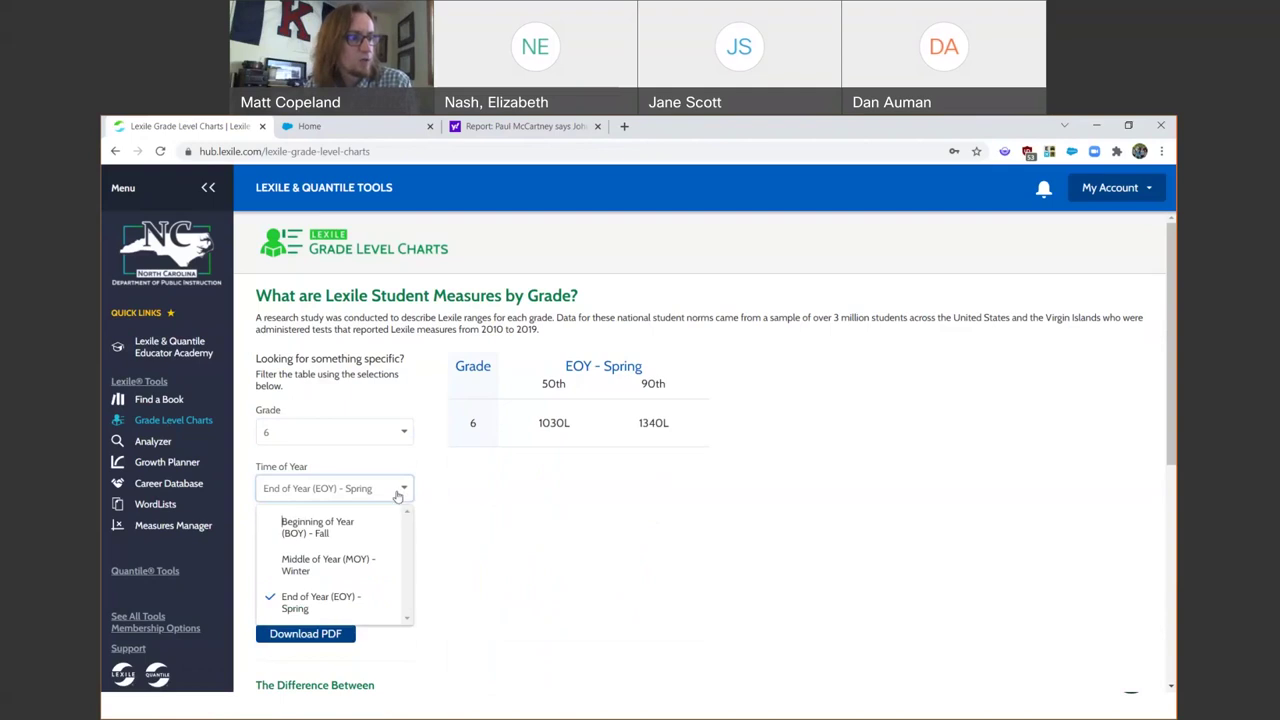
{"action": "left_click", "coordinate": [311, 531]}
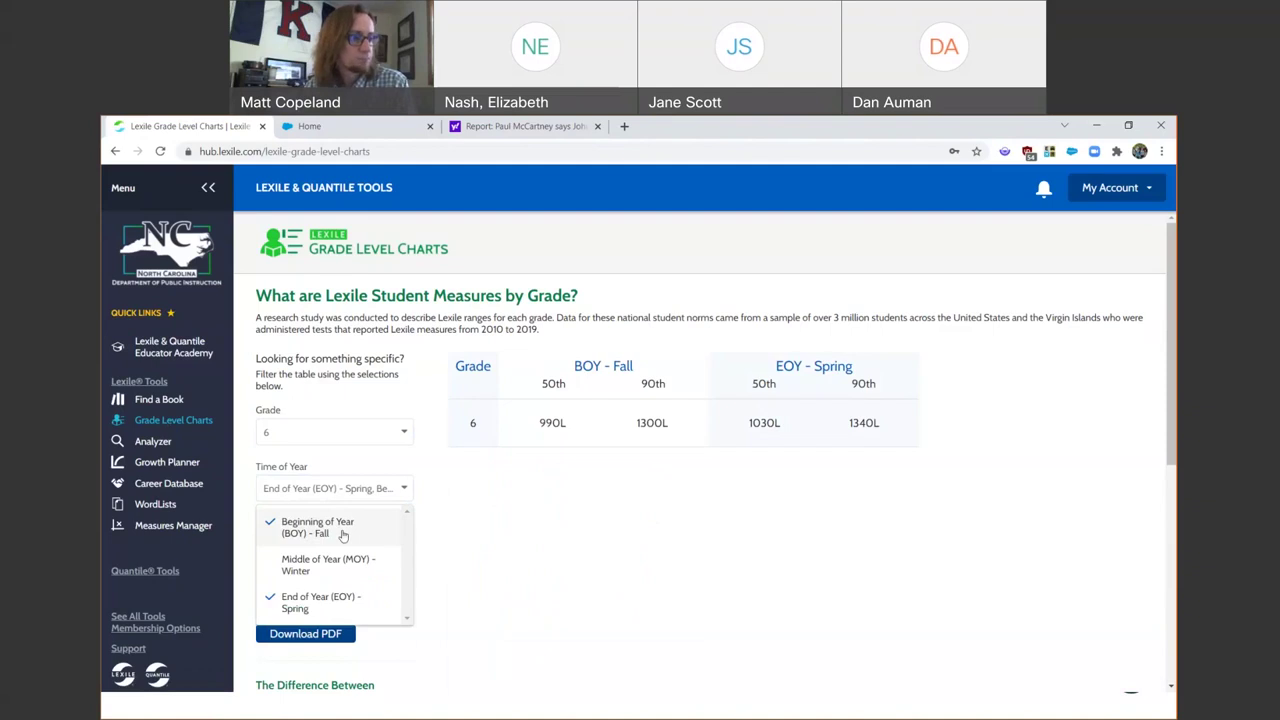
{"action": "left_click", "coordinate": [332, 603]}
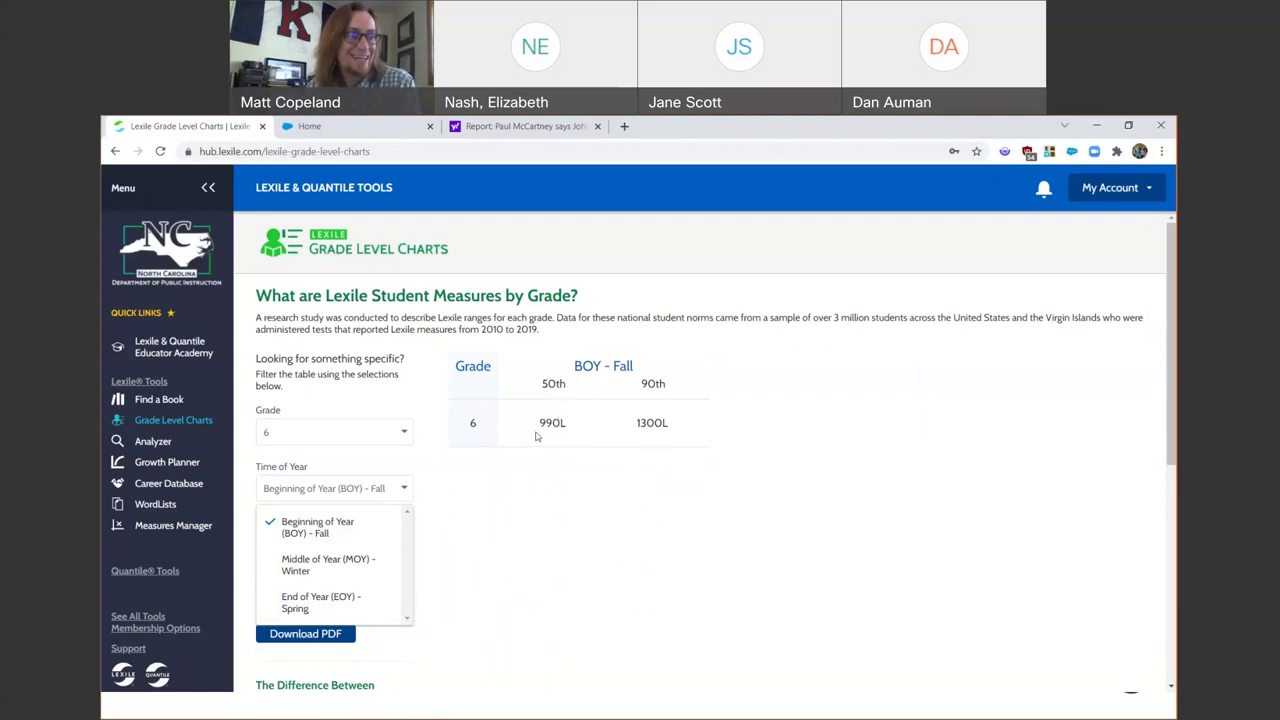
{"action": "scroll", "coordinate": [440, 518], "scroll_direction": "down", "scroll_amount": 1}
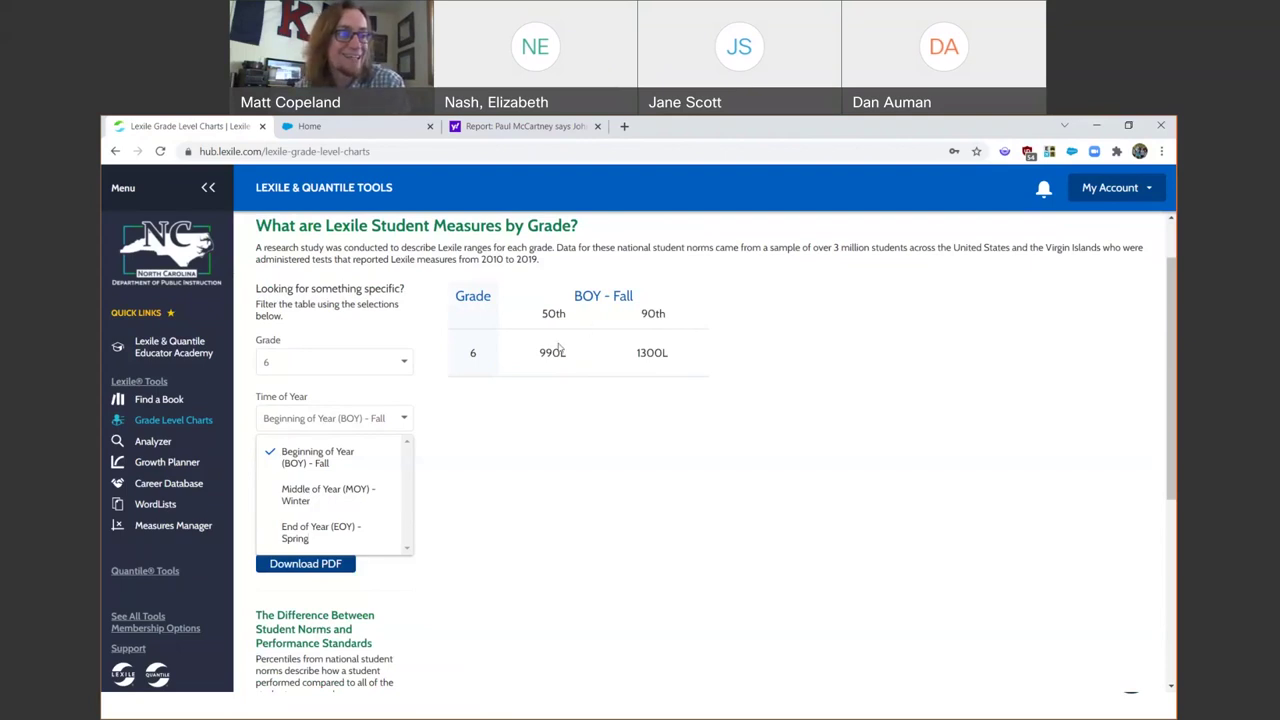
{"action": "left_click", "coordinate": [435, 491]}
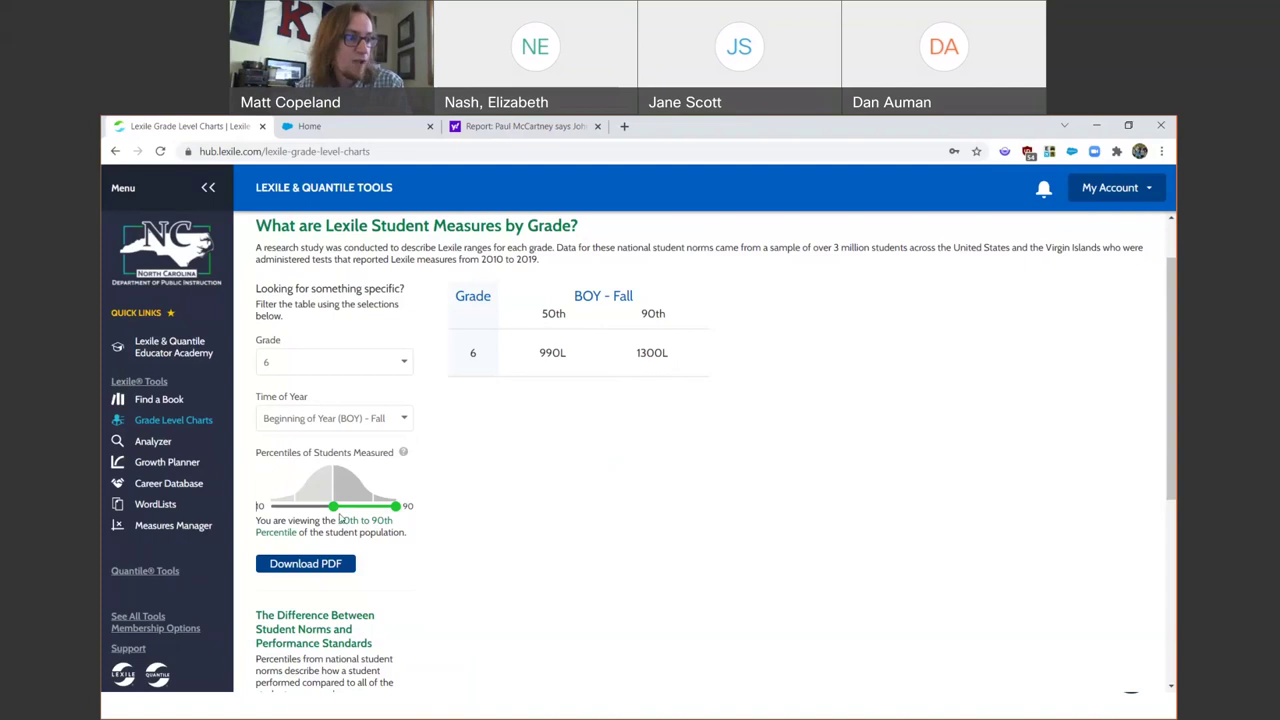
Widen the percentile range to 10th–90th (685L–1300L), then go back to WordLists
{"action": "mouse_move", "coordinate": [333, 506]}
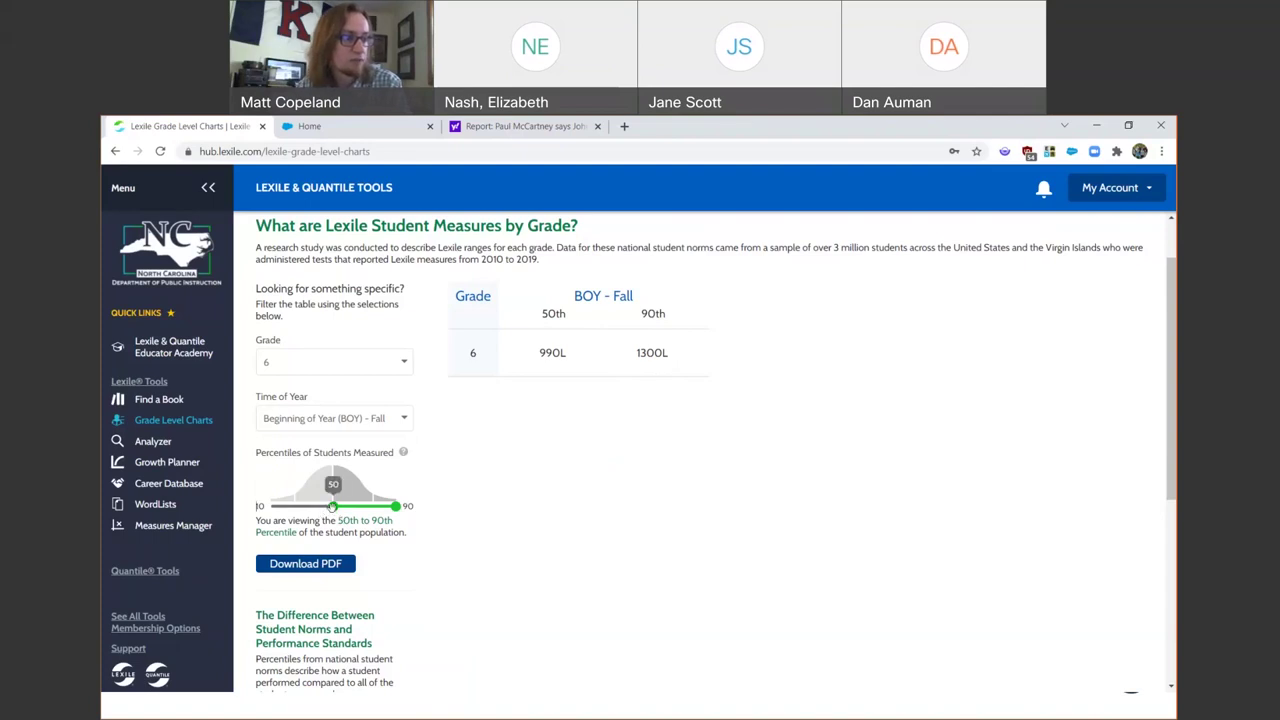
{"action": "left_click_drag", "start_coordinate": [333, 506], "coordinate": [270, 507]}
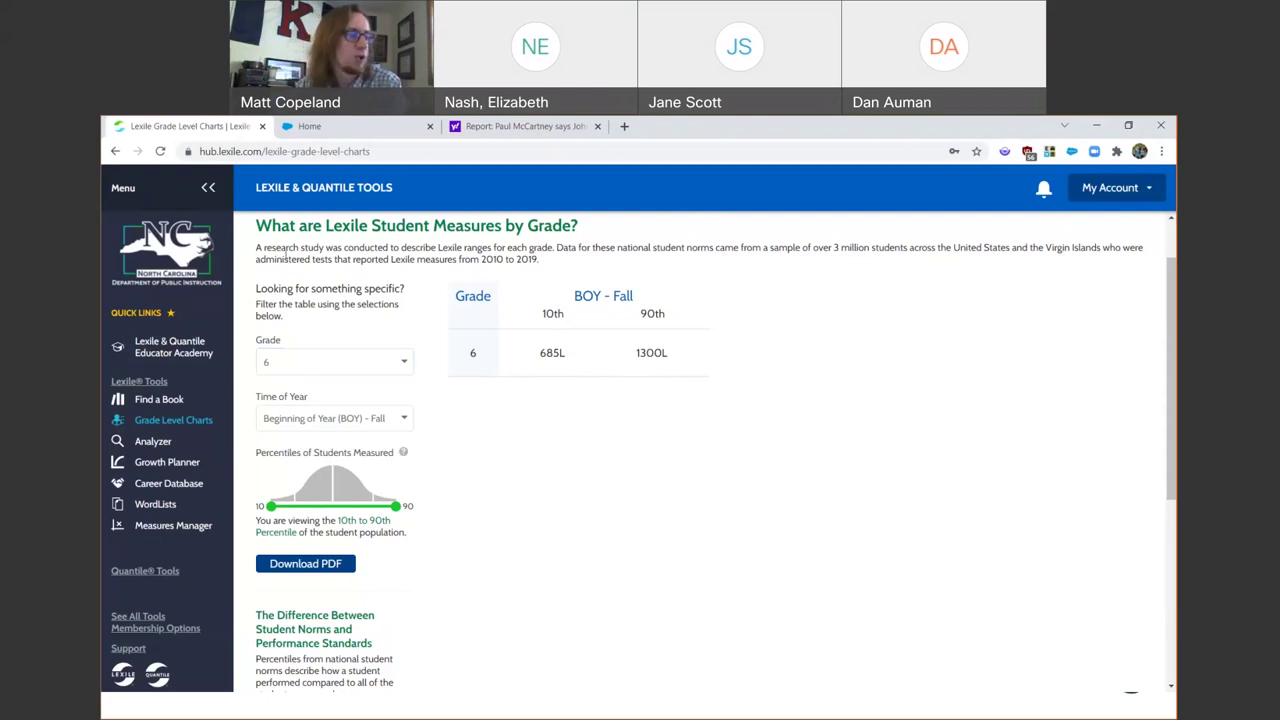
{"action": "left_click", "coordinate": [113, 151]}
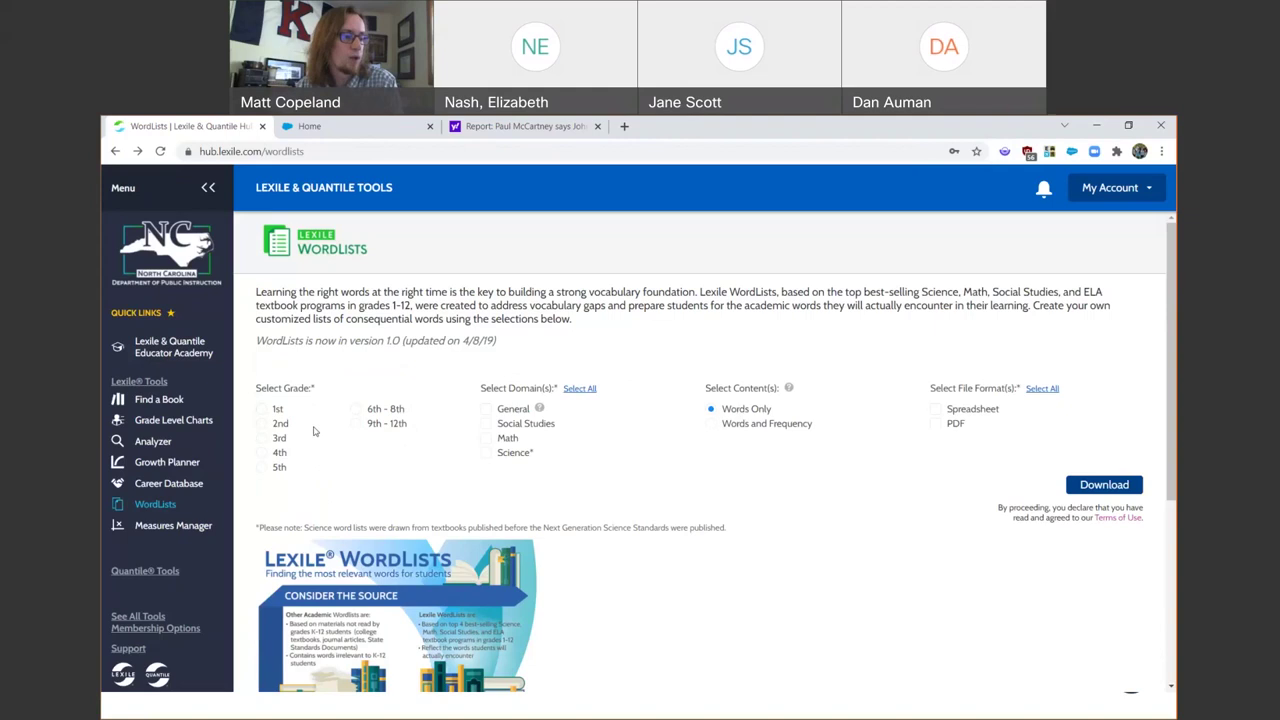
Open the Growth Planner from the Lexile Tools sidebar and view its empty chart
{"action": "left_click", "coordinate": [180, 466]}
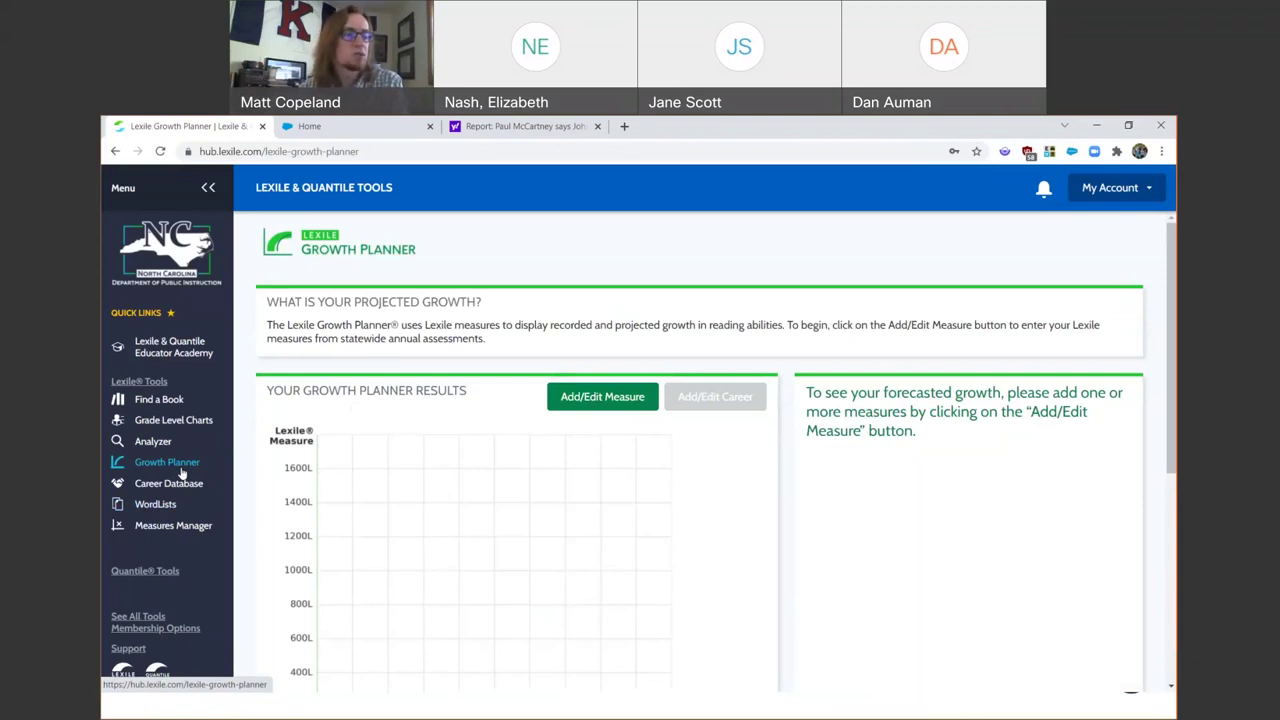
{"action": "scroll", "coordinate": [249, 514], "scroll_direction": "down", "scroll_amount": 1}
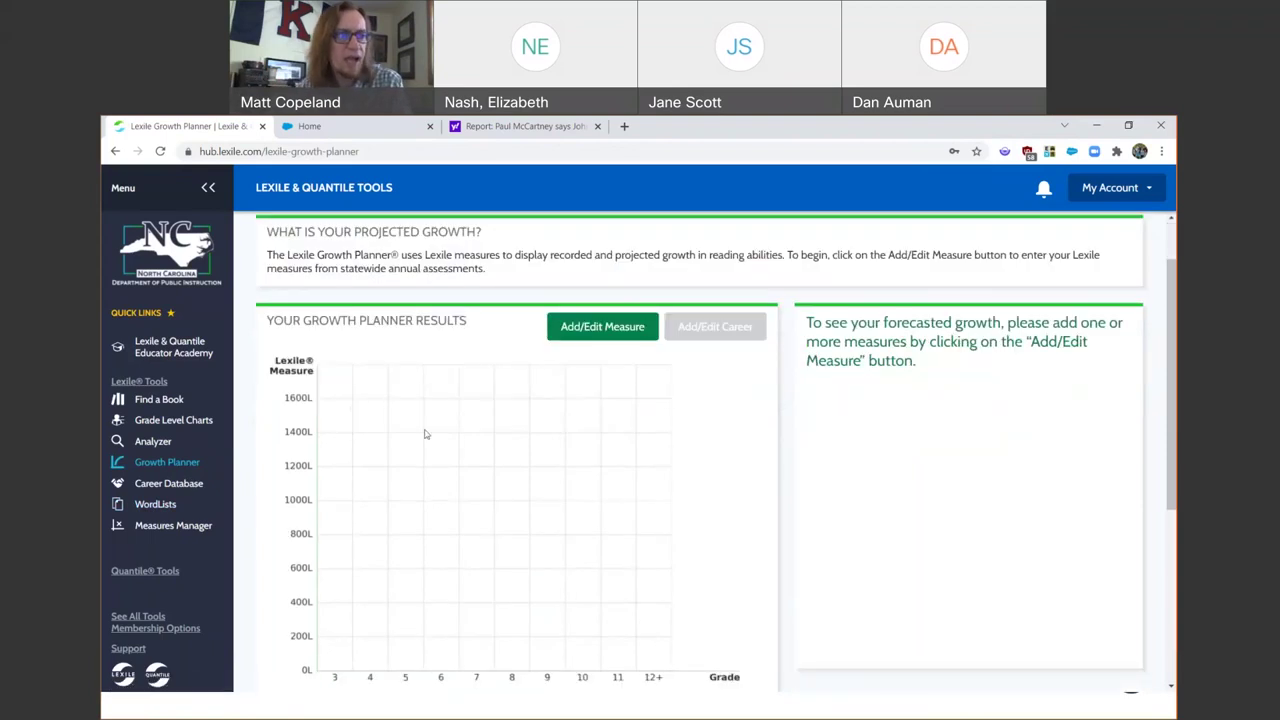
Submit a 770L Grade 6 measure from 05/21, school year 08/20, showing the growth path
{"action": "left_click", "coordinate": [602, 327]}
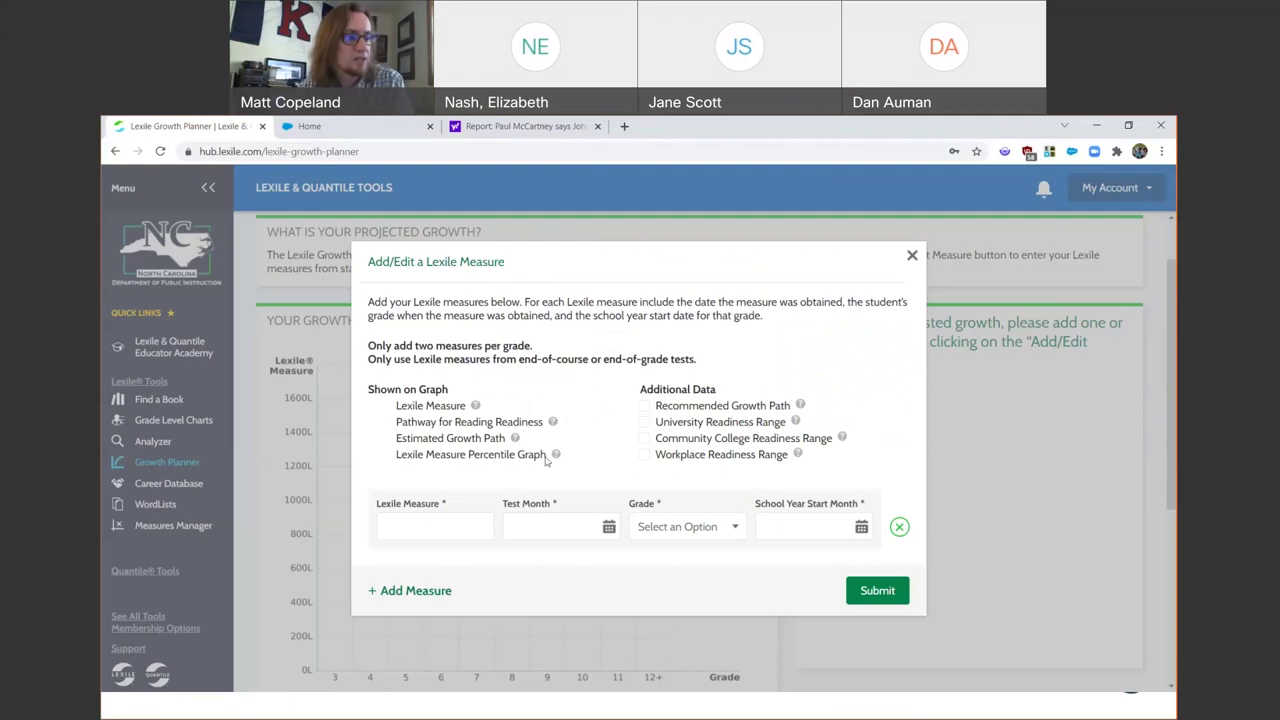
{"action": "left_click", "coordinate": [469, 529]}
{"action": "type", "text": "770"}
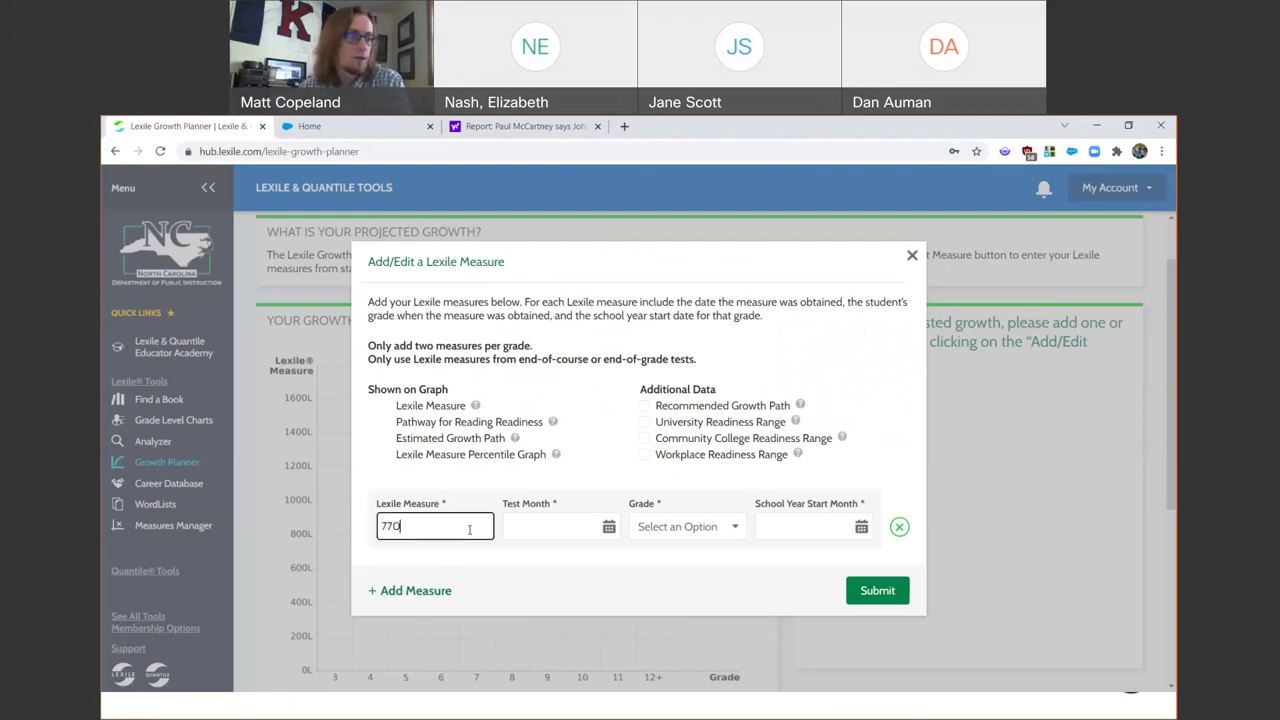
{"action": "left_click", "coordinate": [570, 534]}
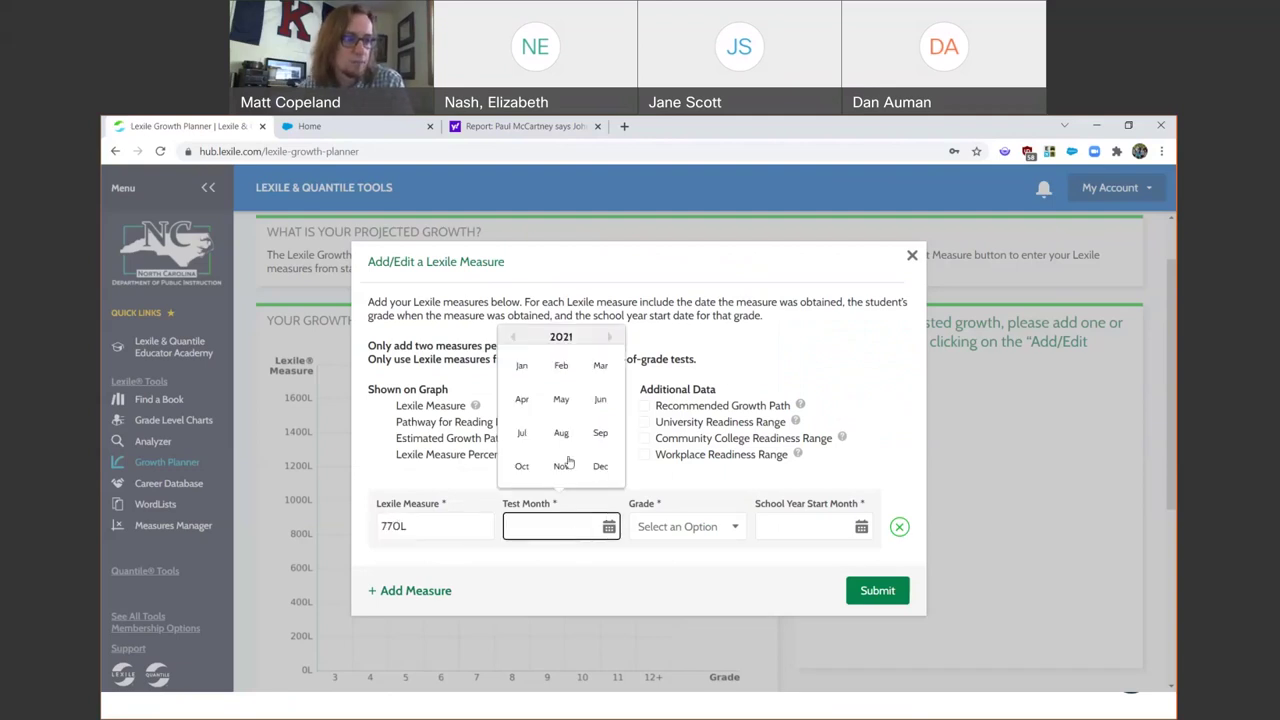
{"action": "left_click", "coordinate": [562, 399]}
{"action": "left_click", "coordinate": [644, 406]}
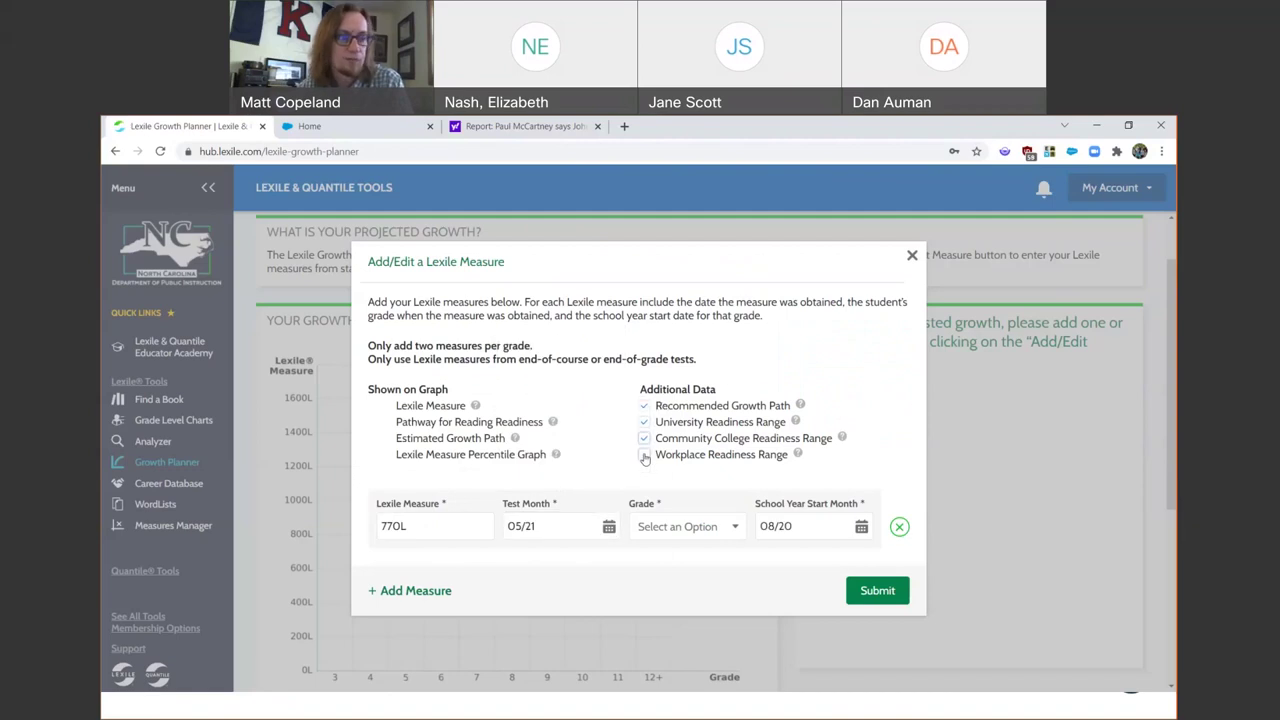
{"action": "left_click", "coordinate": [739, 531]}
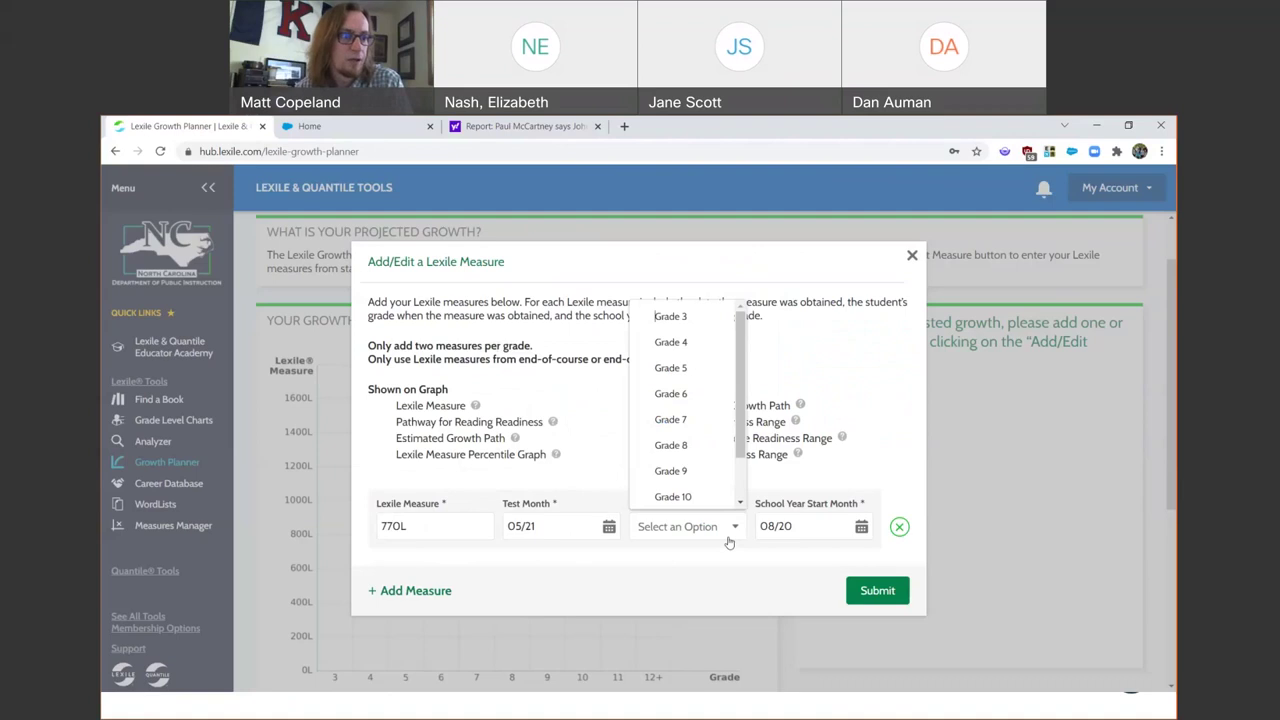
{"action": "left_click", "coordinate": [690, 393]}
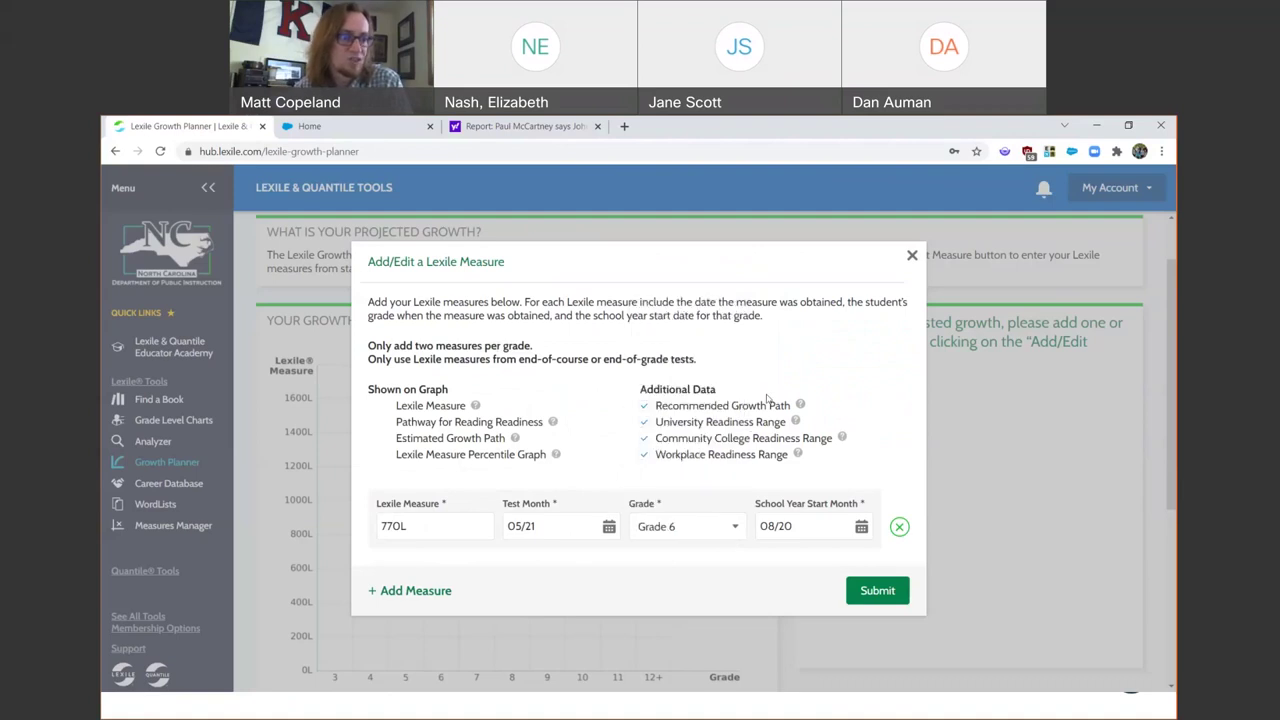
{"action": "left_click", "coordinate": [803, 526]}
{"action": "type", "text": "08/20"}
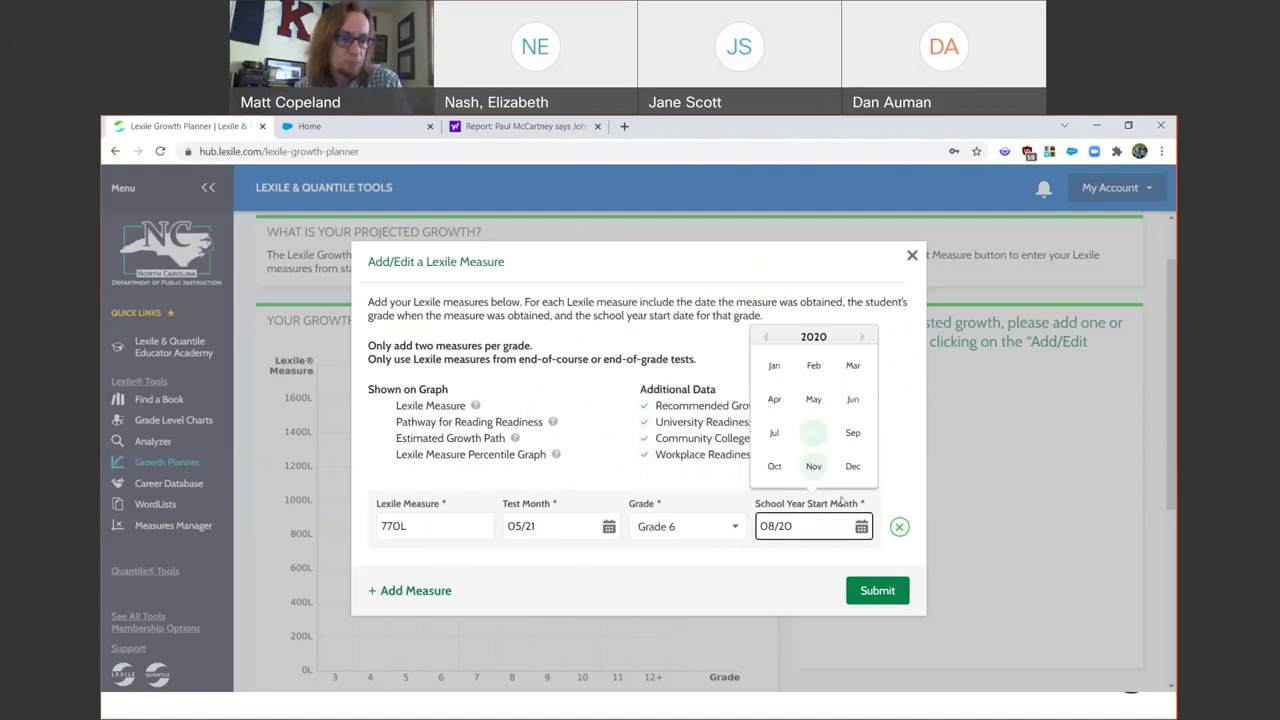
{"action": "left_click", "coordinate": [875, 592]}
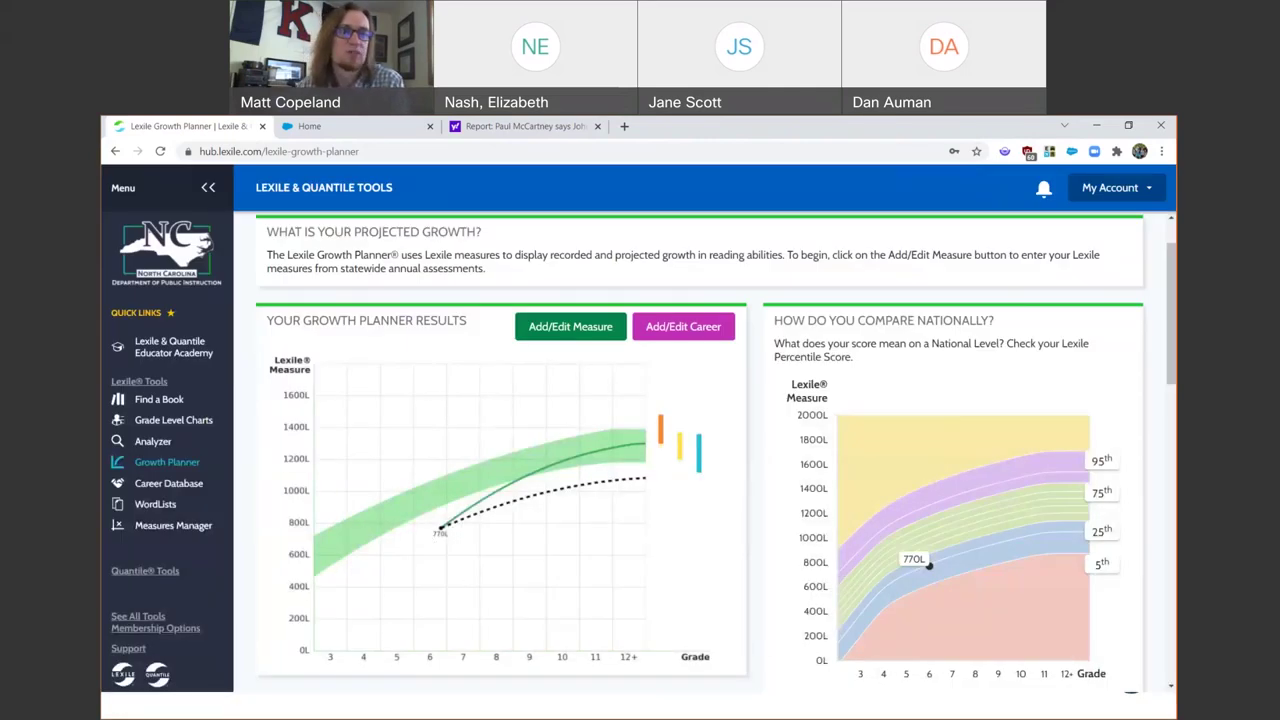
Zoom the page in so the chart shows 770L rising to roughly 1300L by grade 12
{"action": "left_click", "coordinate": [1161, 151]}
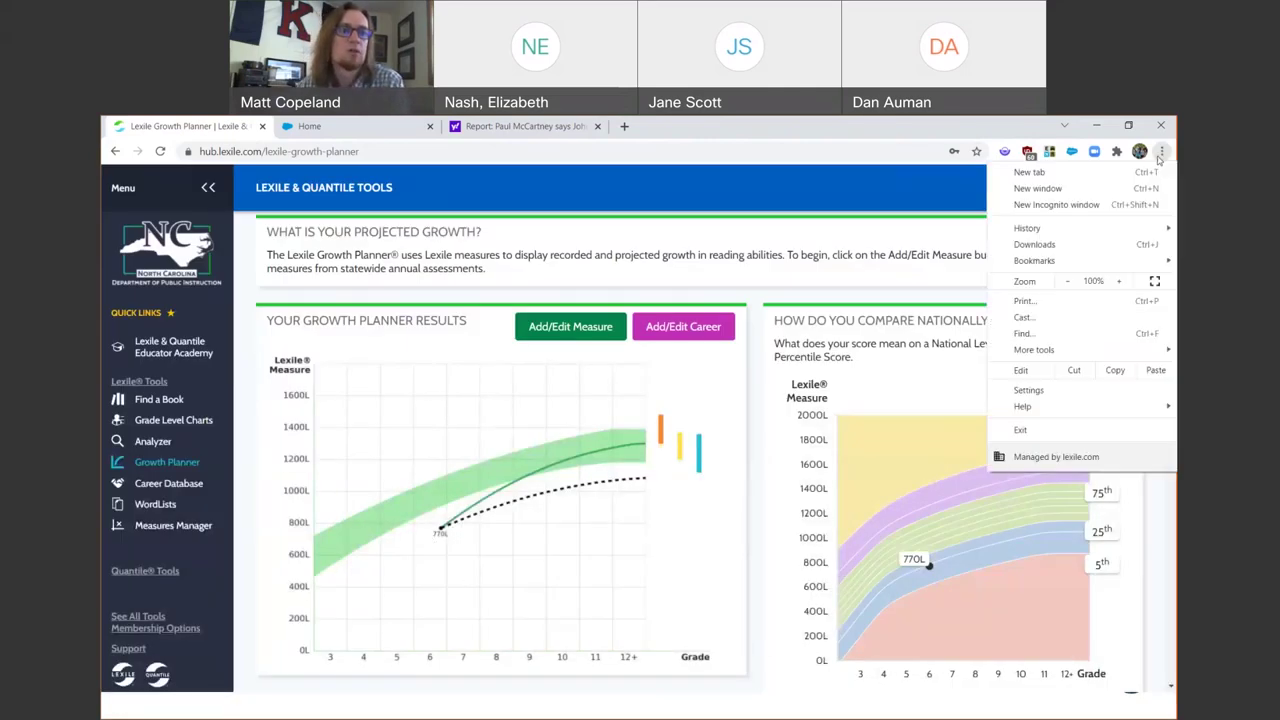
{"action": "left_click", "coordinate": [1123, 284]}
{"action": "left_click", "coordinate": [1123, 284]}
{"action": "scroll", "coordinate": [930, 460], "scroll_direction": "down", "scroll_amount": 3}
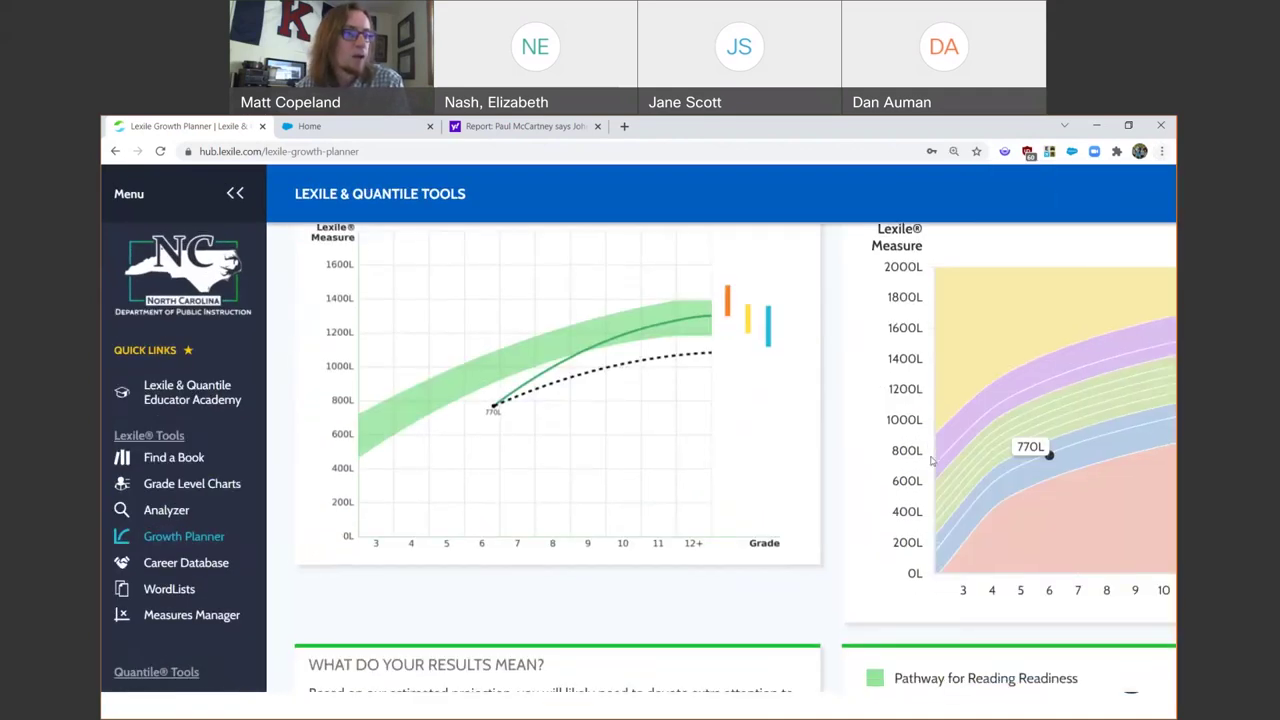
{"action": "scroll", "coordinate": [930, 460], "scroll_direction": "up", "scroll_amount": 3}
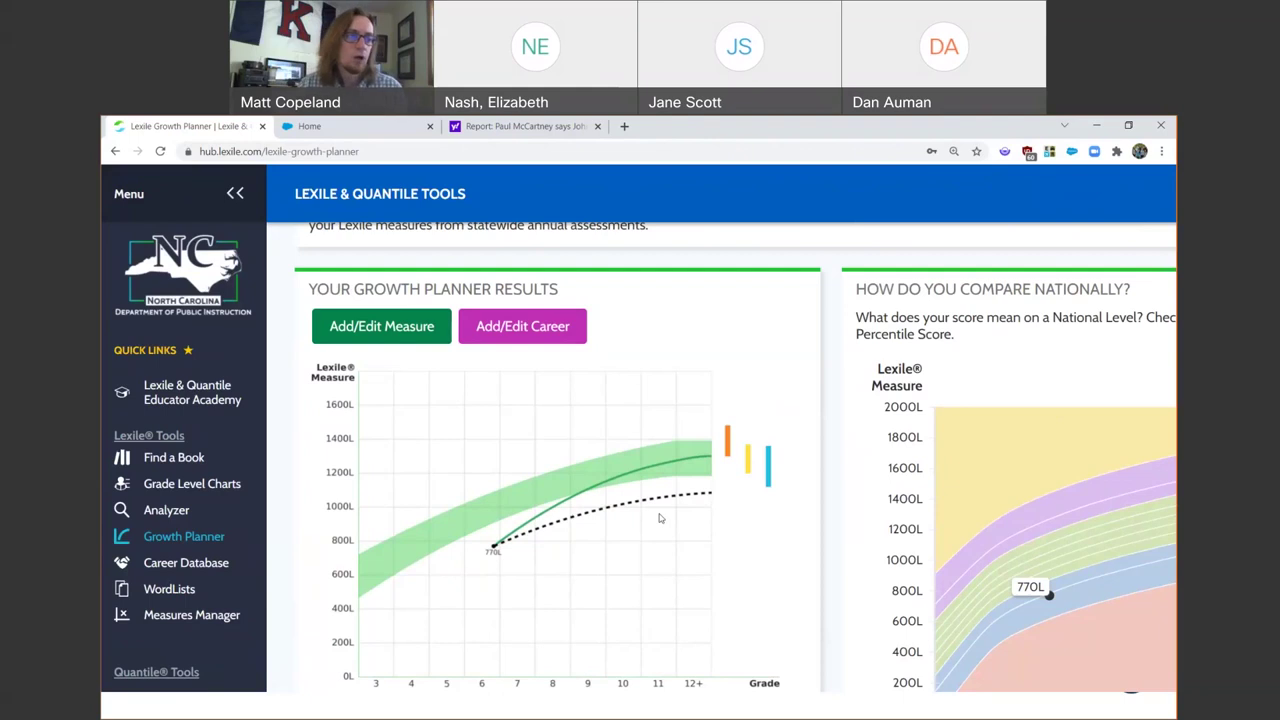
{"action": "left_click", "coordinate": [523, 330]}
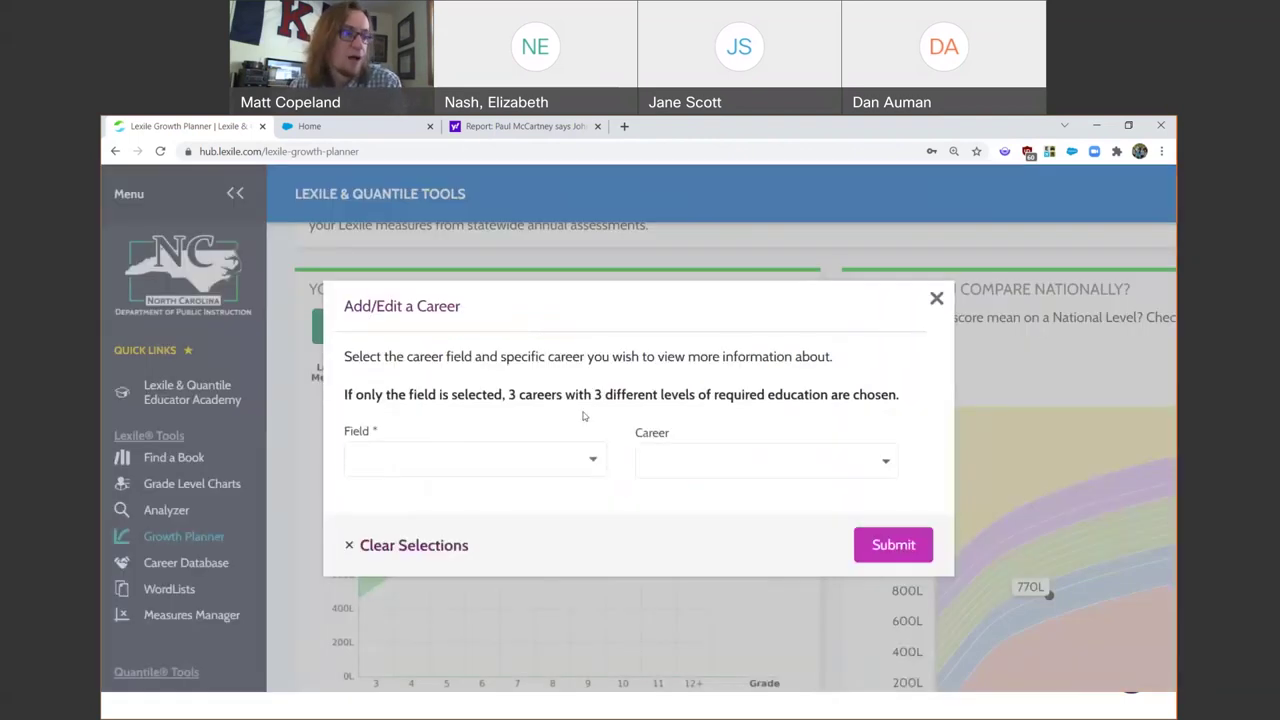
In Add/Edit a Career, set Field to Manufacturing and Career to Machinists
{"action": "left_click", "coordinate": [593, 462]}
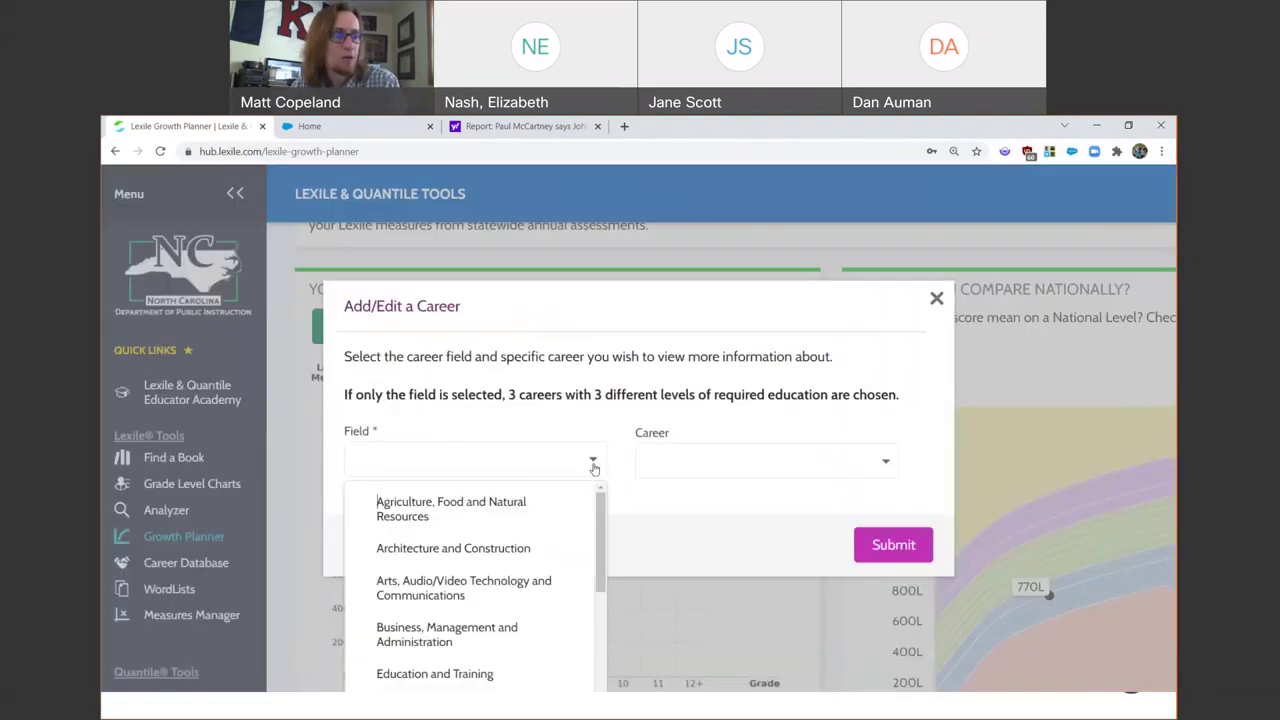
{"action": "left_click_drag", "start_coordinate": [603, 518], "coordinate": [603, 660]}
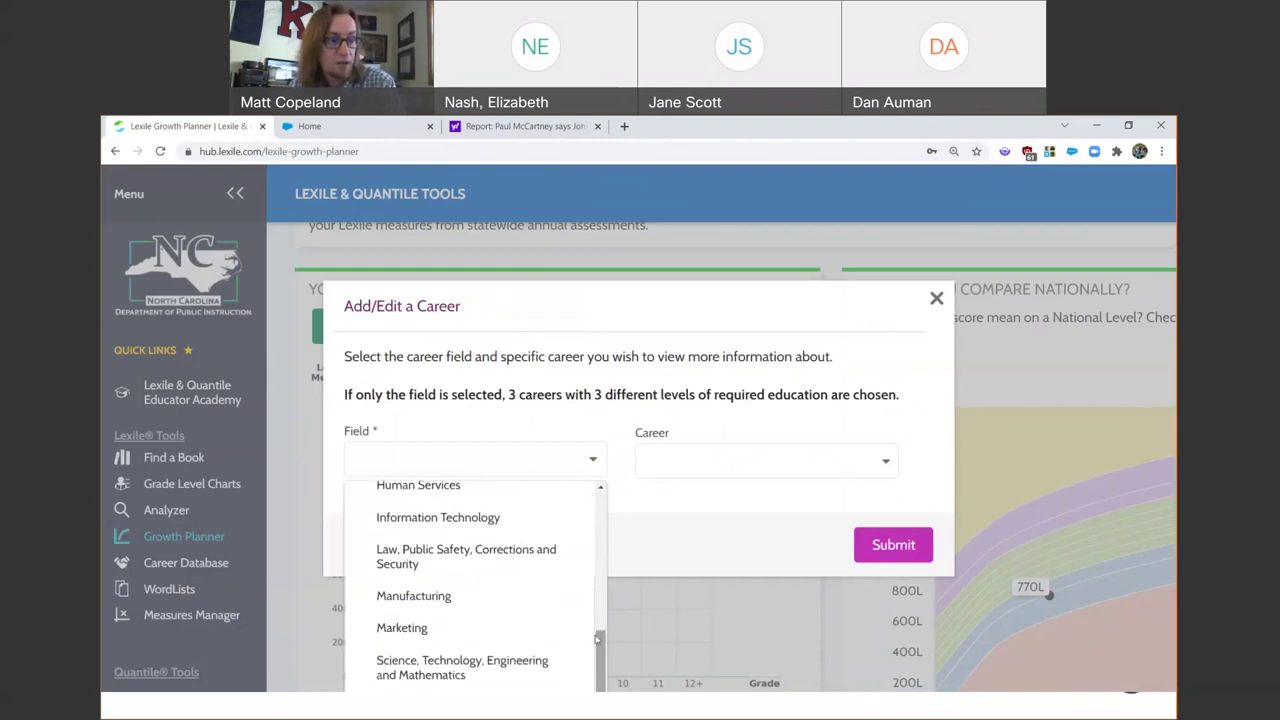
{"action": "left_click", "coordinate": [436, 595]}
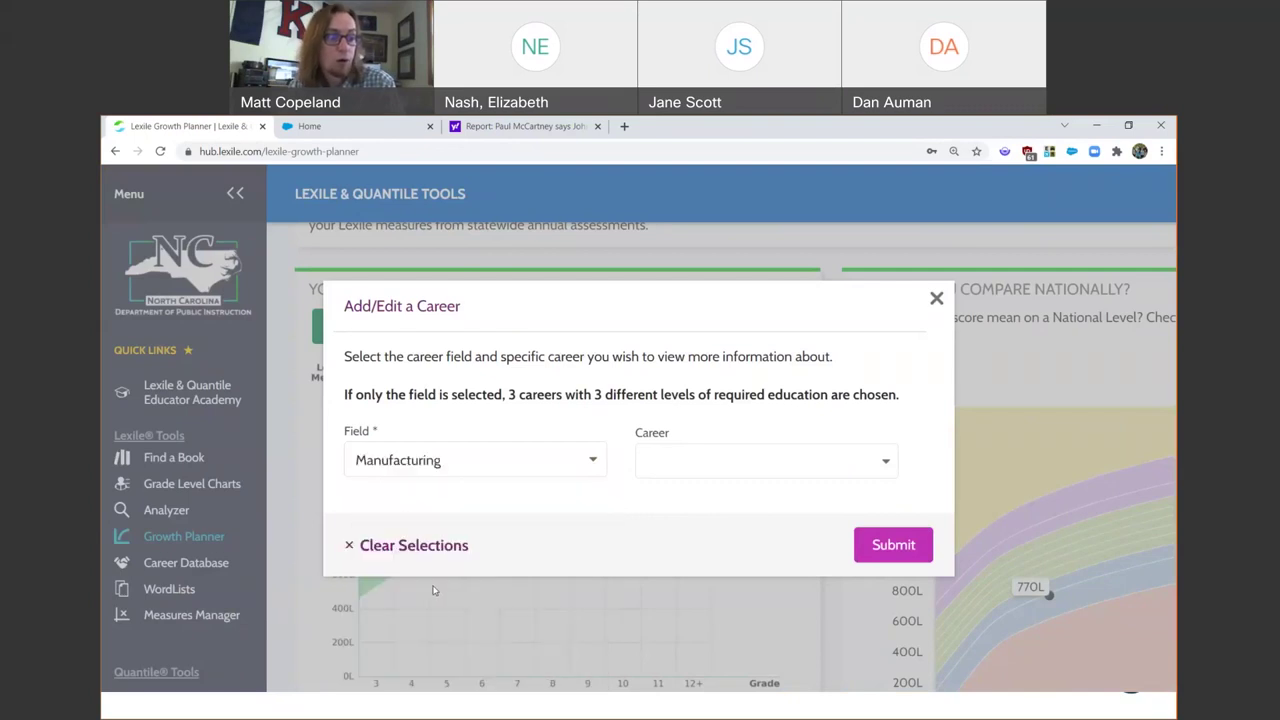
{"action": "left_click", "coordinate": [689, 465]}
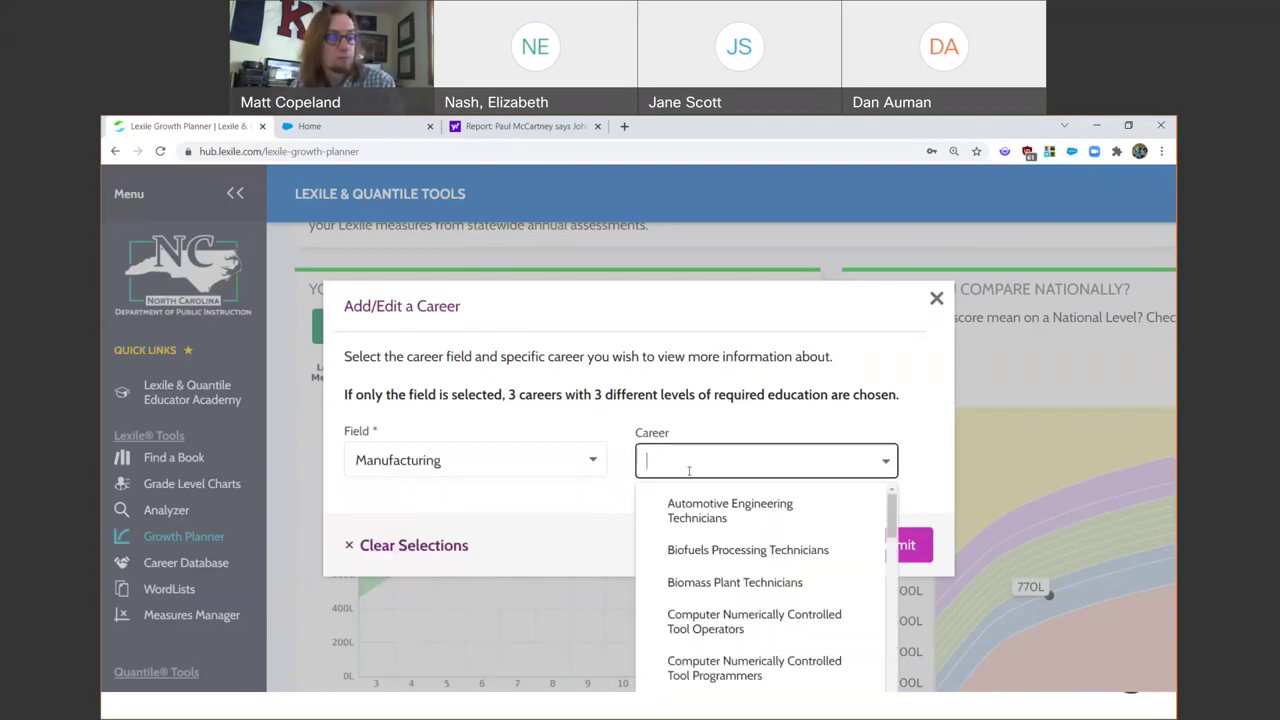
{"action": "left_click_drag", "start_coordinate": [894, 509], "coordinate": [904, 614]}
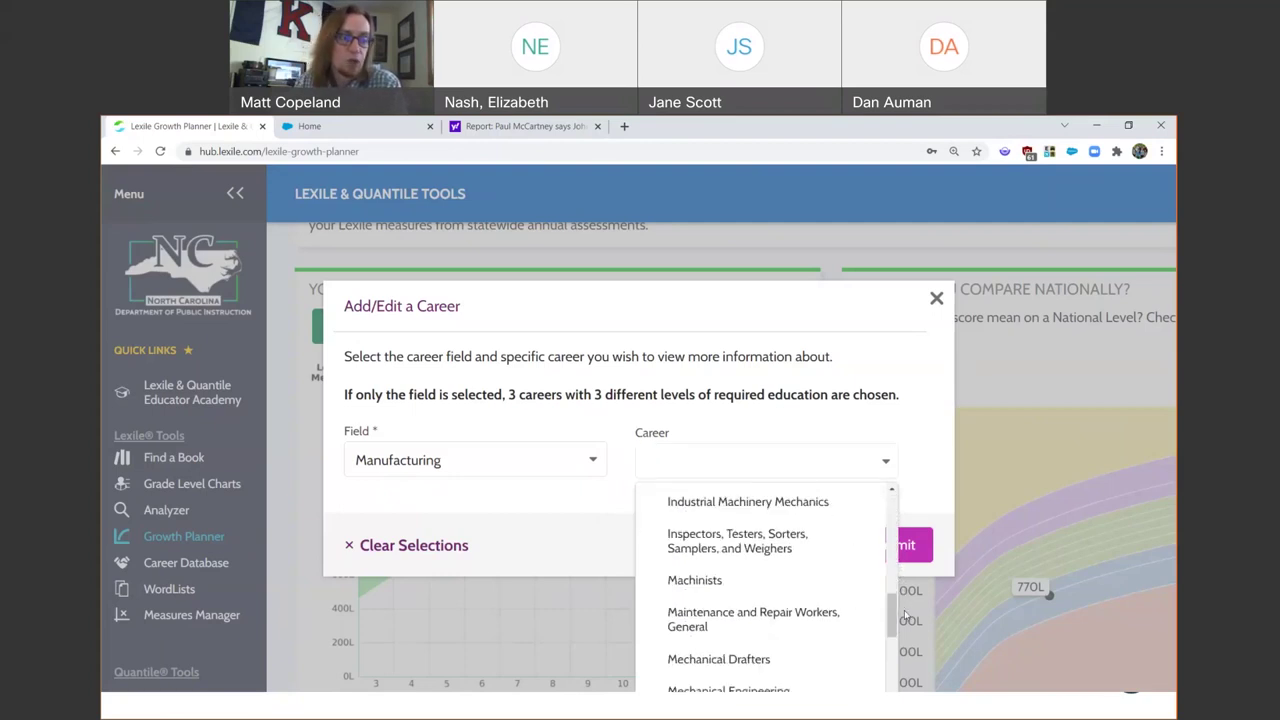
{"action": "left_click", "coordinate": [706, 581]}
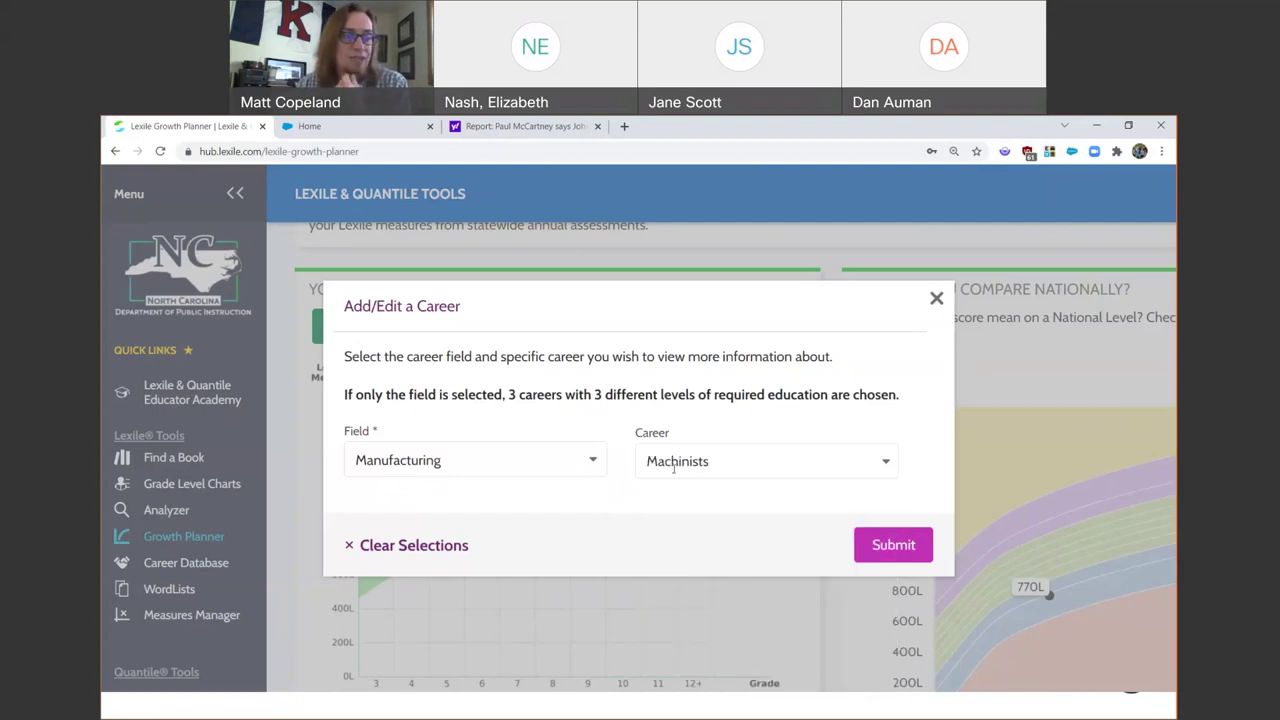
{"action": "left_click", "coordinate": [889, 543]}
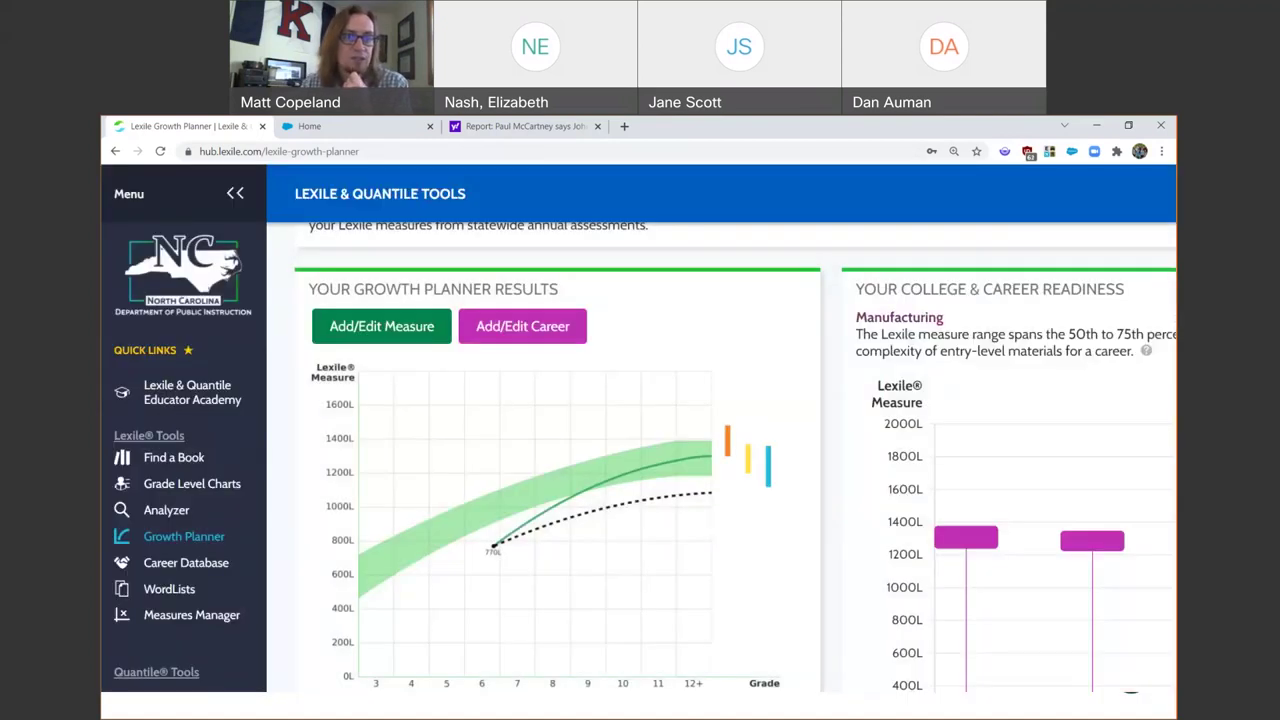
{"action": "left_click", "coordinate": [1161, 151]}
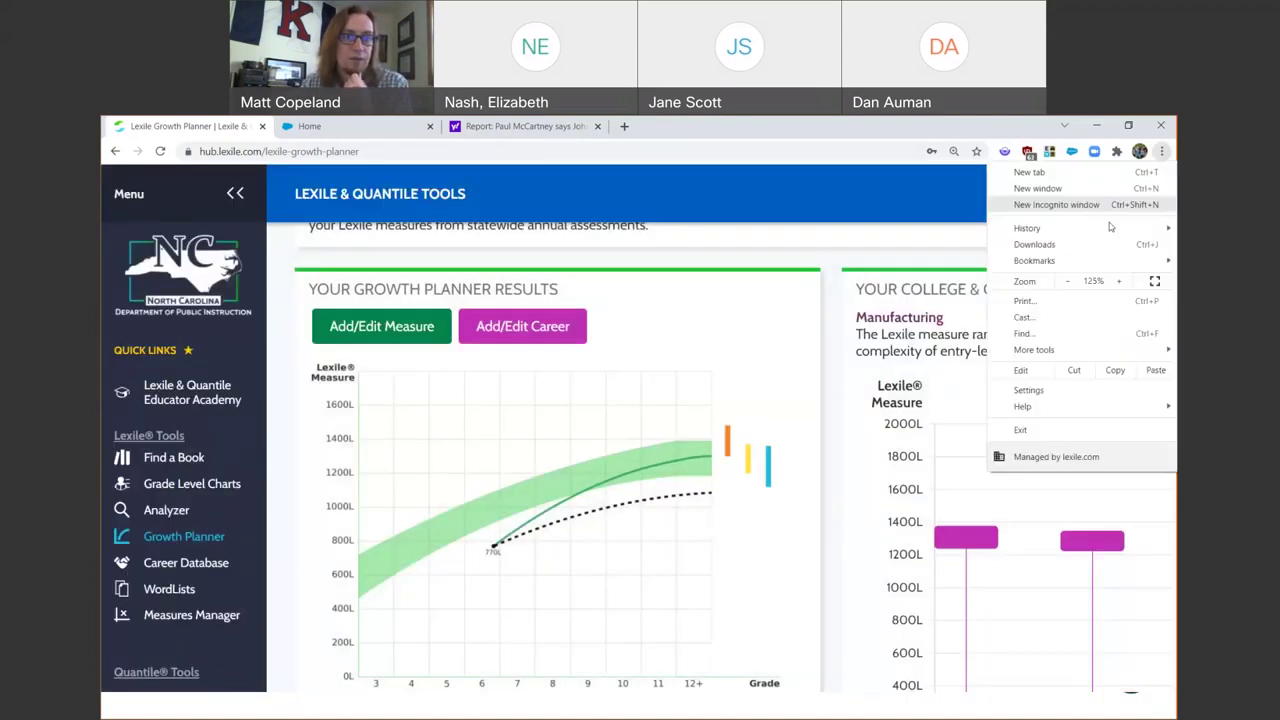
{"action": "left_click", "coordinate": [1067, 285]}
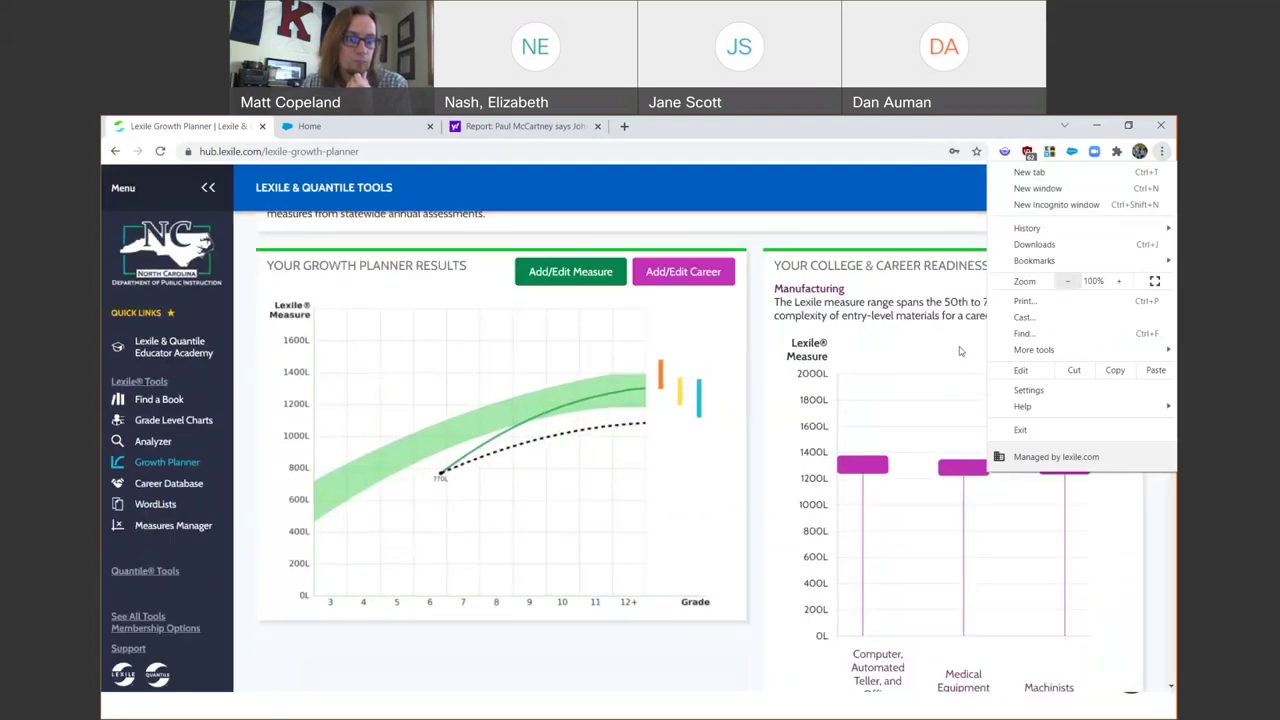
{"action": "left_click", "coordinate": [1124, 545]}
{"action": "scroll", "coordinate": [1169, 370], "scroll_direction": "down", "scroll_amount": 1}
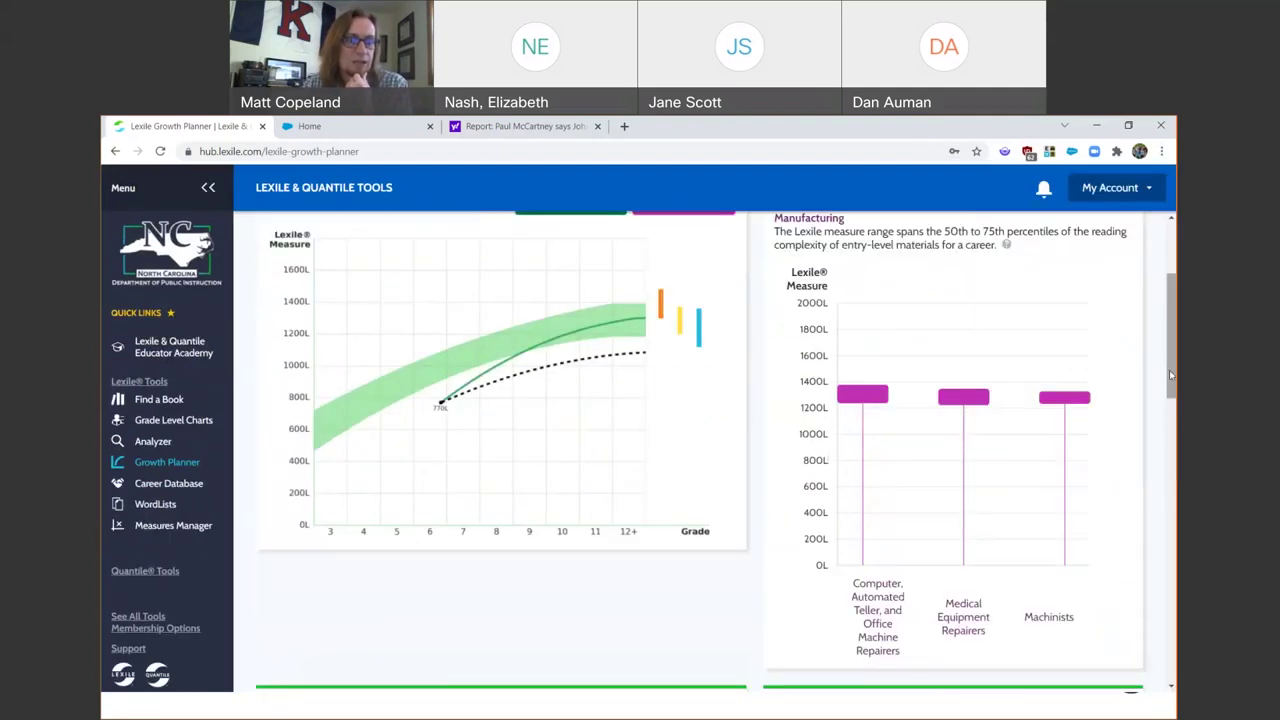
{"action": "mouse_move", "coordinate": [1055, 407]}
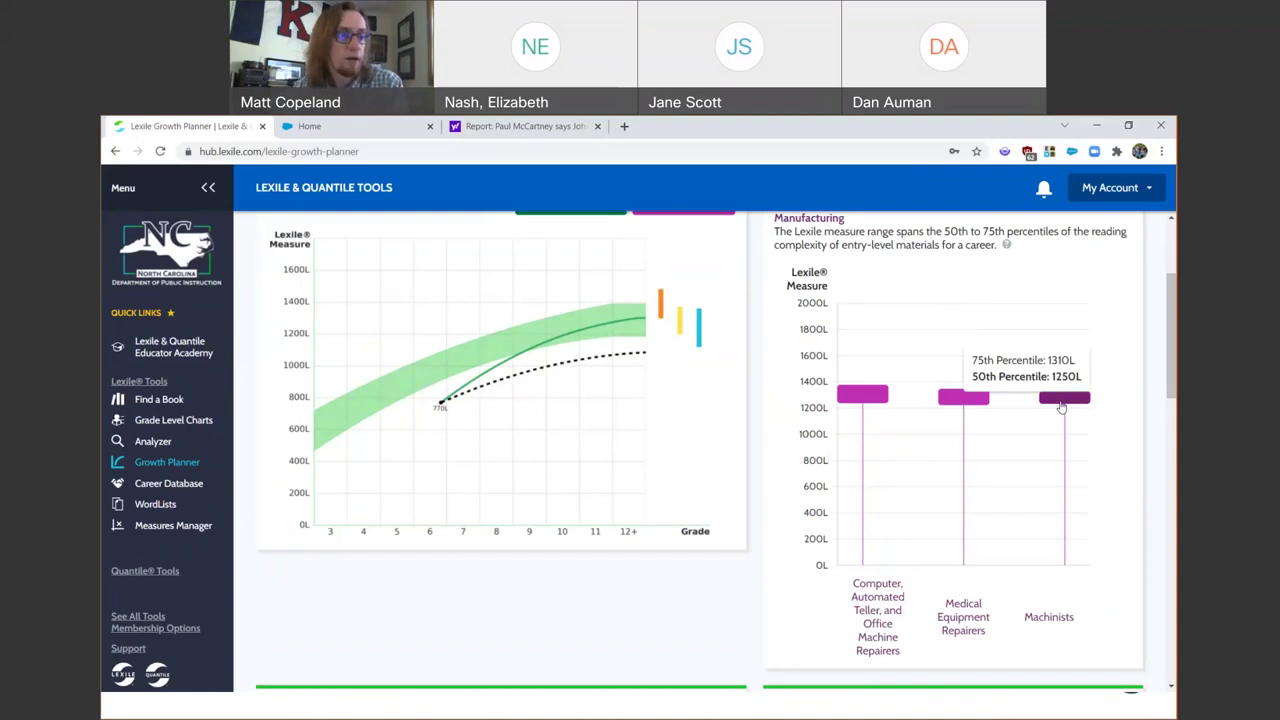
{"action": "scroll", "coordinate": [1061, 407], "scroll_direction": "up", "scroll_amount": 1}
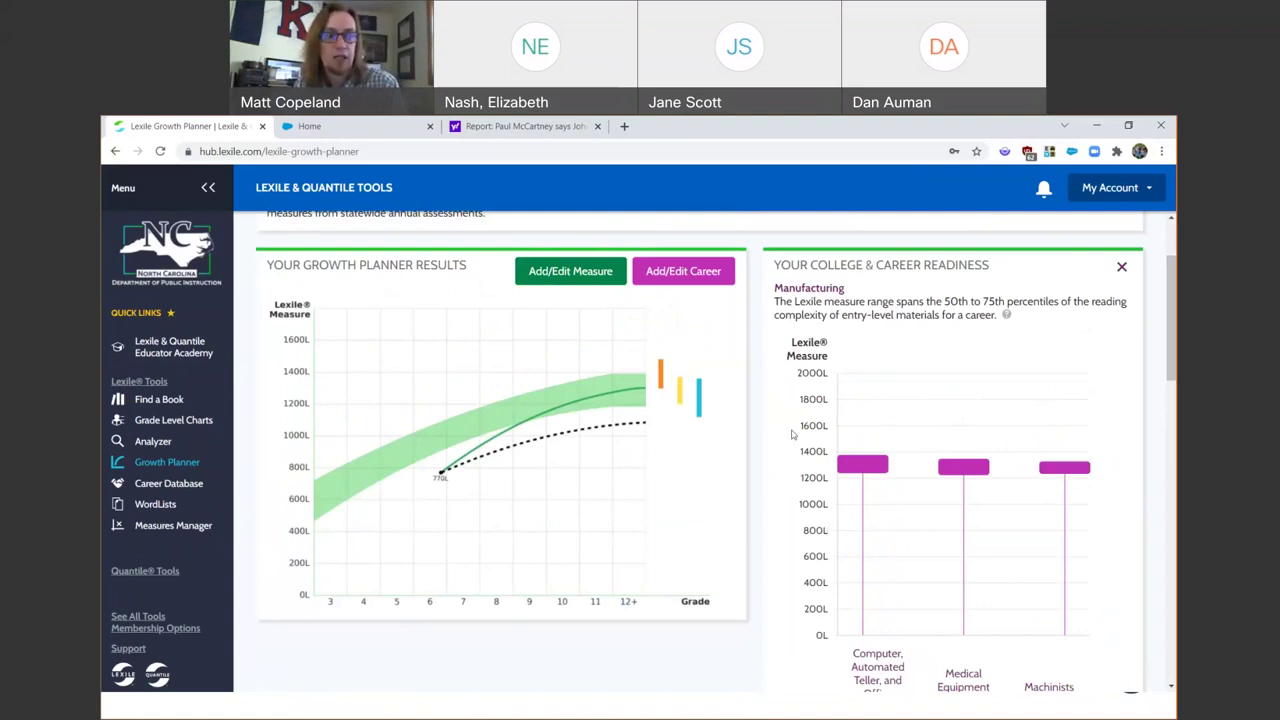
{"action": "mouse_move", "coordinate": [1054, 472]}
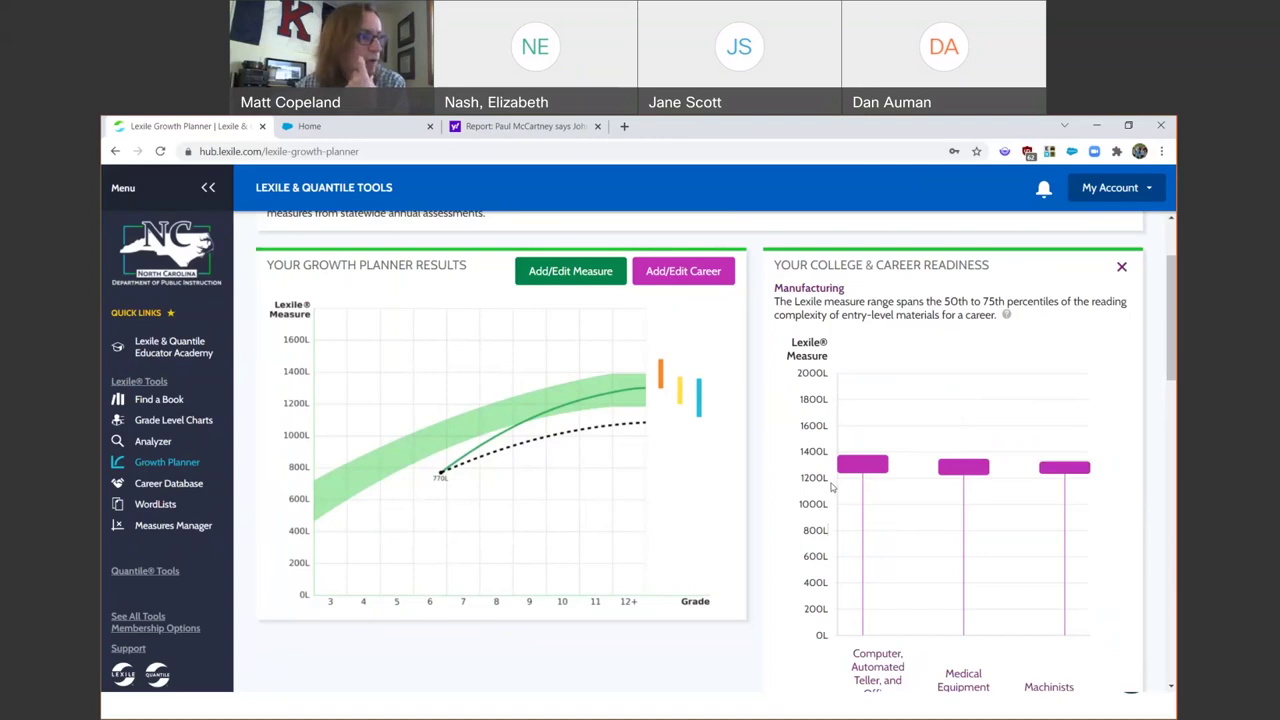
Open the Career Database and set the field to Manufacturing
{"action": "left_click", "coordinate": [168, 484]}
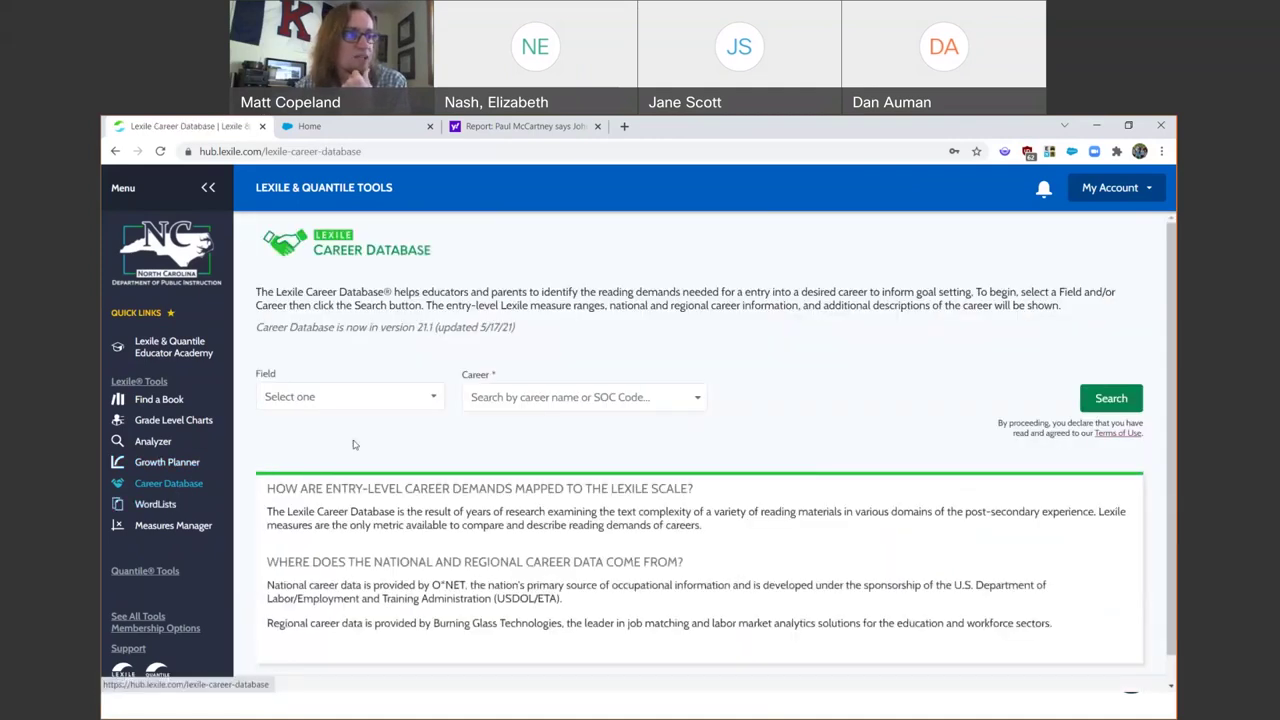
{"action": "left_click", "coordinate": [432, 397]}
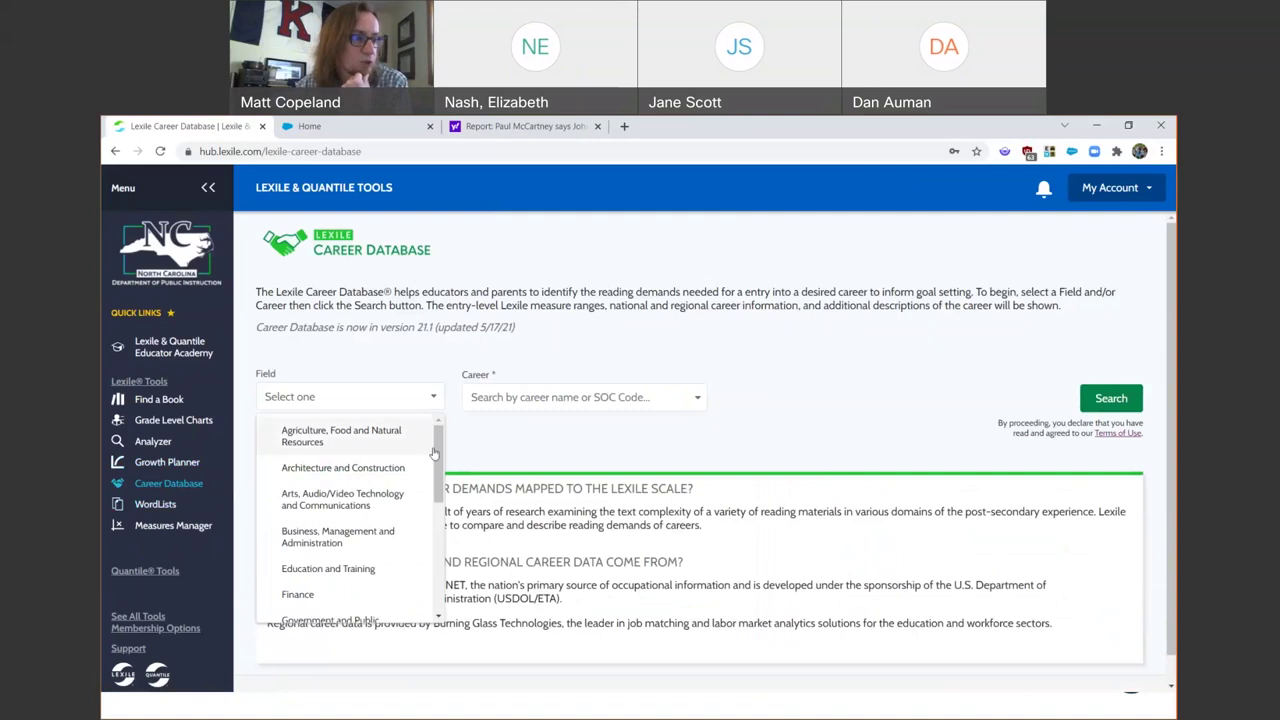
{"action": "scroll", "coordinate": [440, 480], "scroll_direction": "down", "scroll_amount": 3}
{"action": "left_click_drag", "start_coordinate": [440, 488], "coordinate": [438, 548]}
{"action": "left_click", "coordinate": [312, 545]}
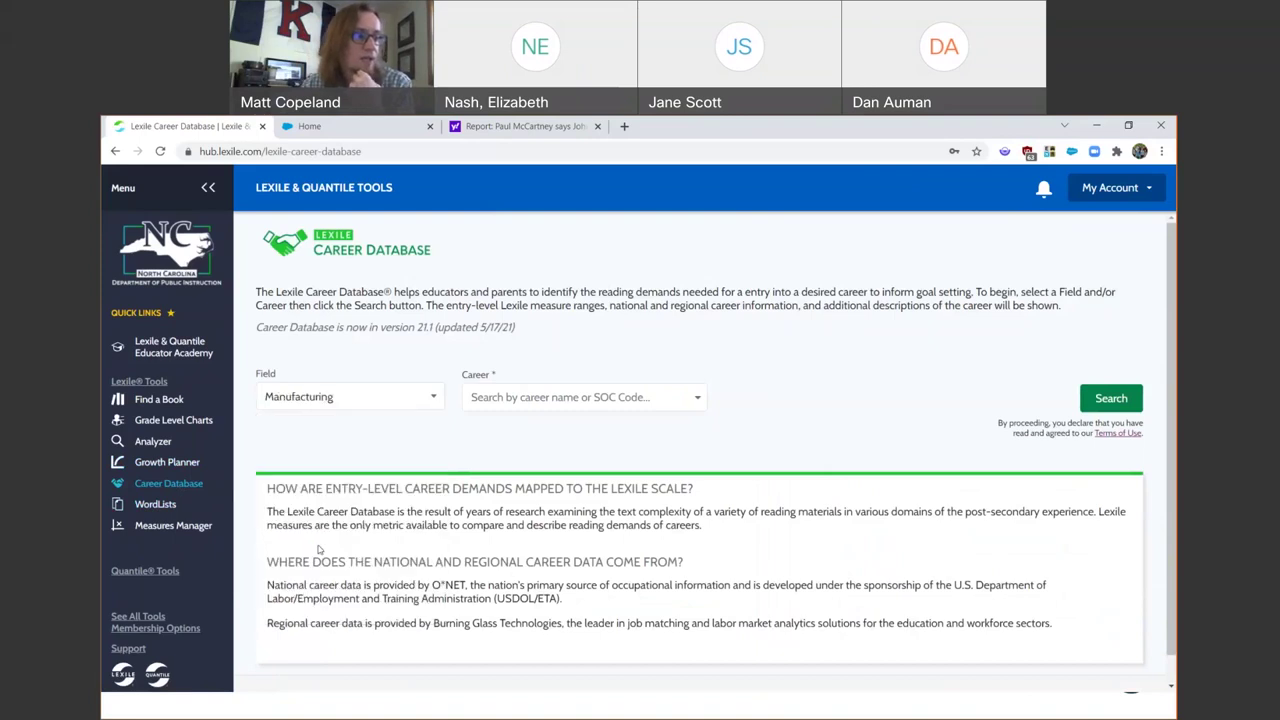
Search for Machinists, showing its 1250L–1310L range and $45,840 median pay
{"action": "left_click", "coordinate": [543, 400]}
{"action": "scroll", "coordinate": [557, 490], "scroll_direction": "down", "scroll_amount": 5}
{"action": "left_click", "coordinate": [553, 517]}
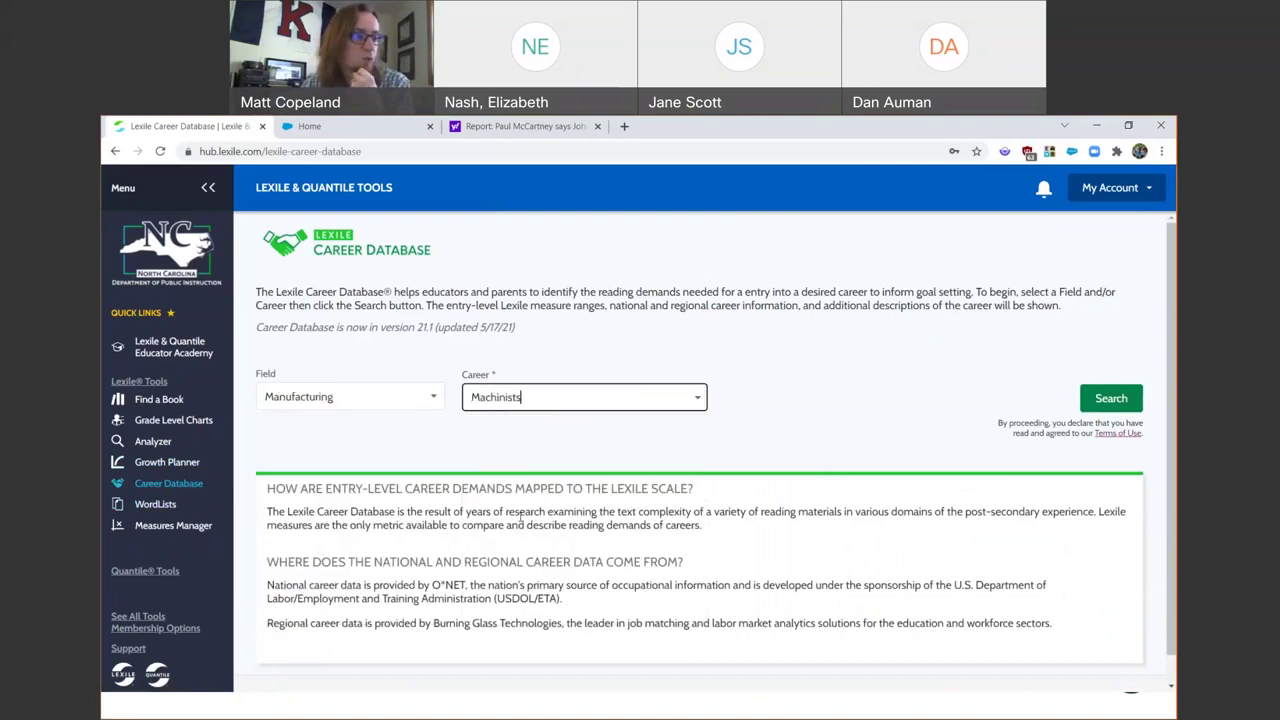
{"action": "left_click", "coordinate": [1129, 403]}
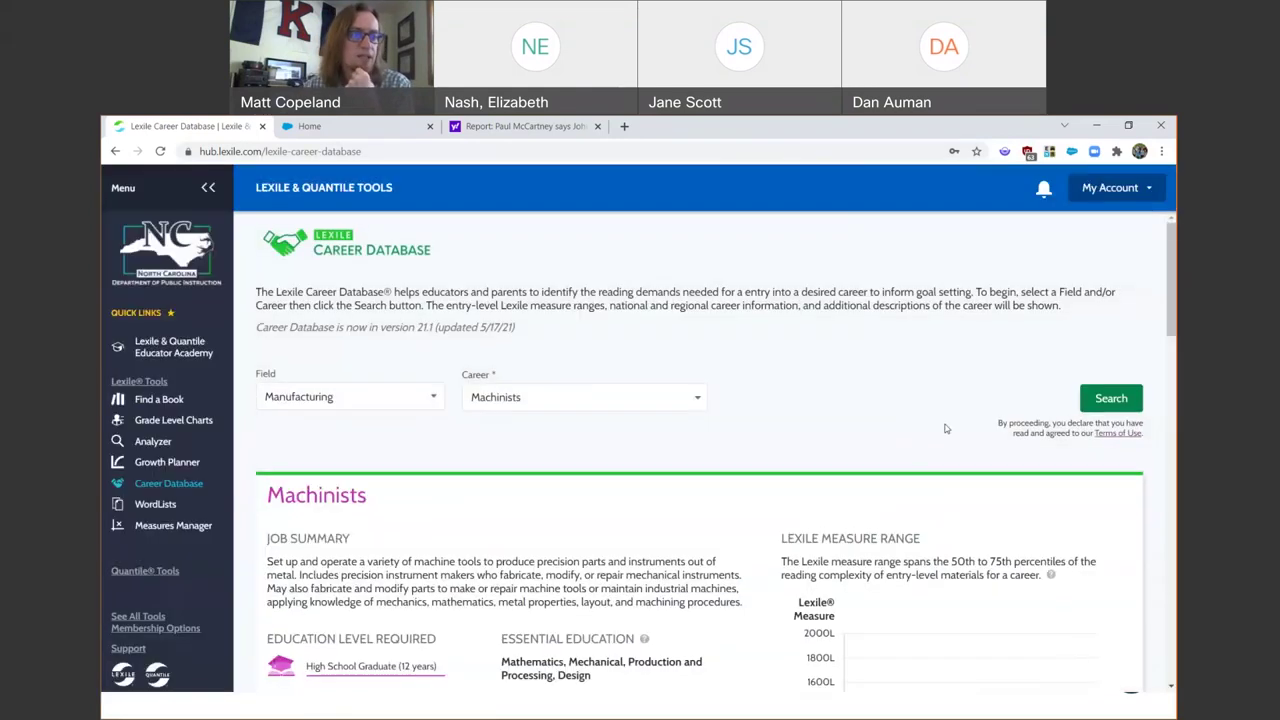
{"action": "scroll", "coordinate": [920, 430], "scroll_direction": "down", "scroll_amount": 3}
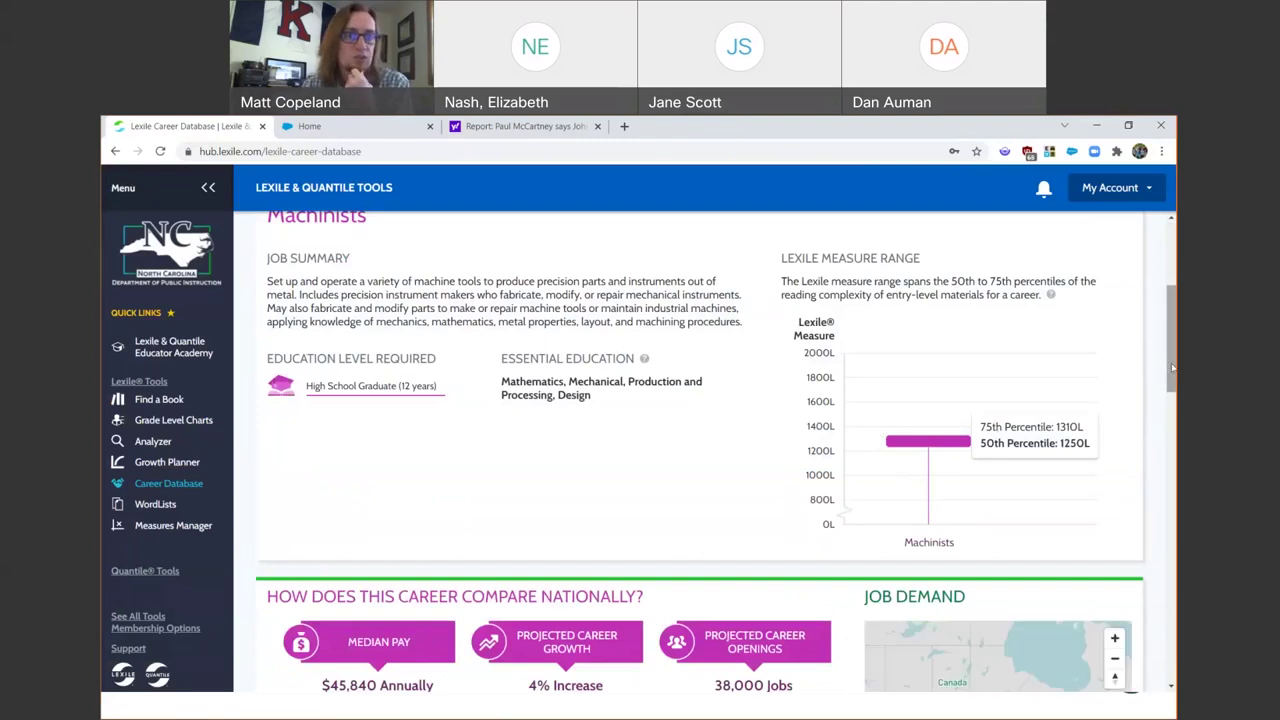
{"action": "scroll", "coordinate": [1172, 368], "scroll_direction": "up", "scroll_amount": 3}
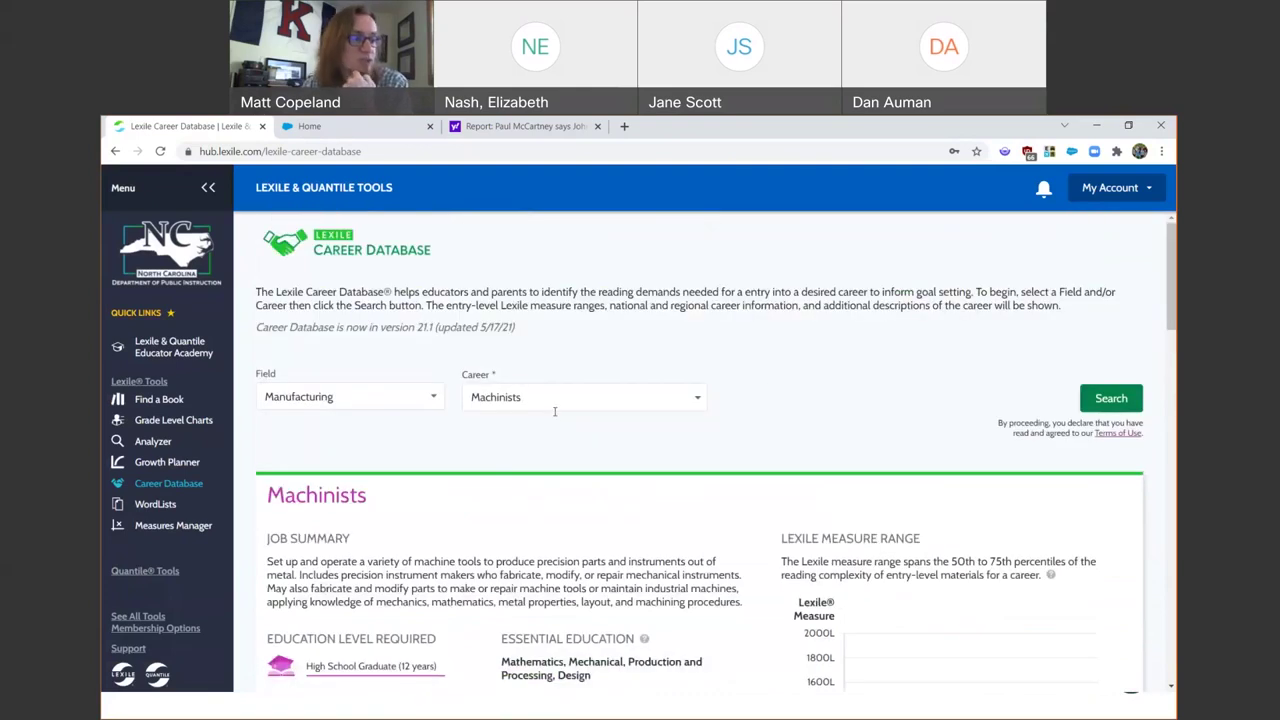
Set the career field to Hospitality and Tourism and choose Food Service Managers
{"action": "left_click", "coordinate": [434, 397]}
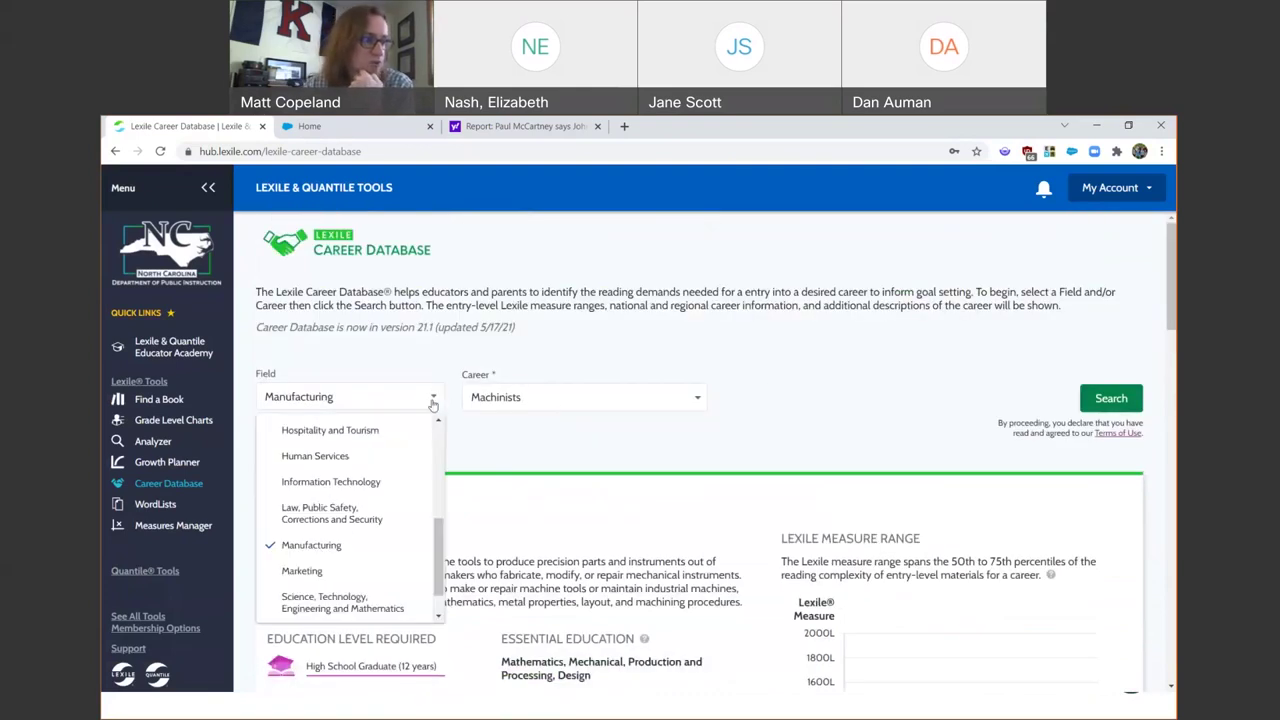
{"action": "left_click", "coordinate": [339, 431]}
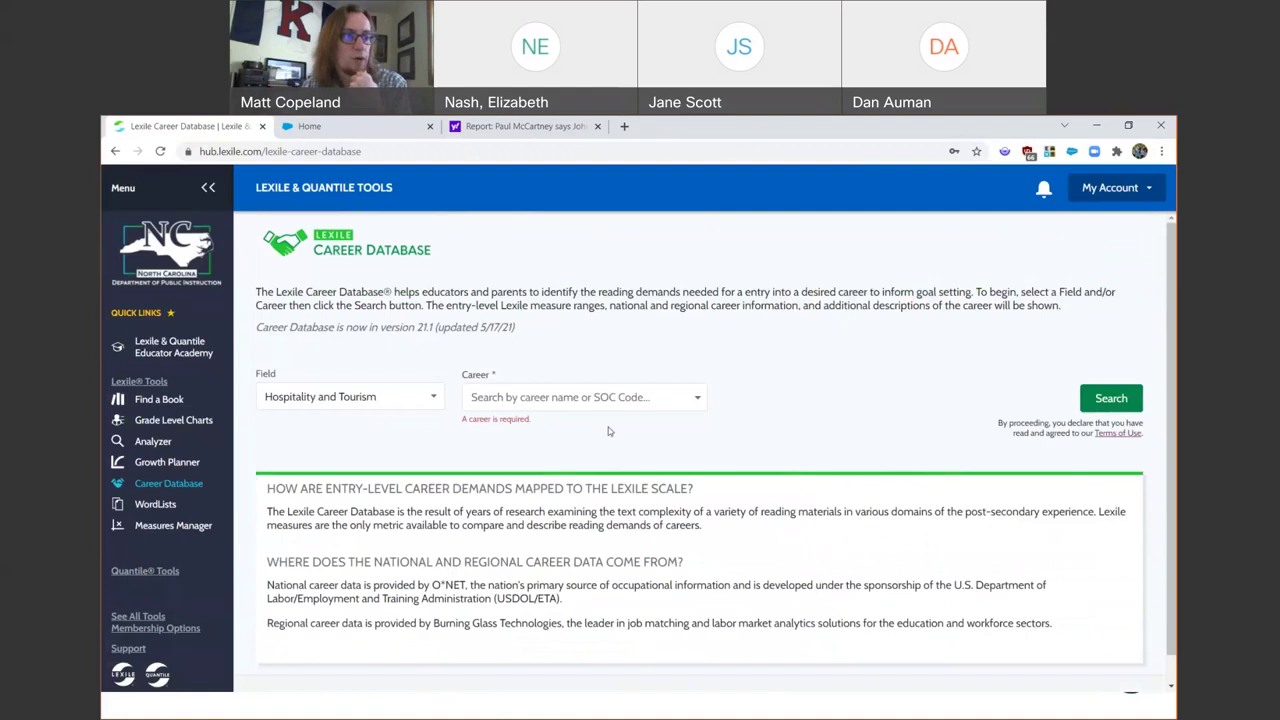
{"action": "left_click", "coordinate": [598, 397]}
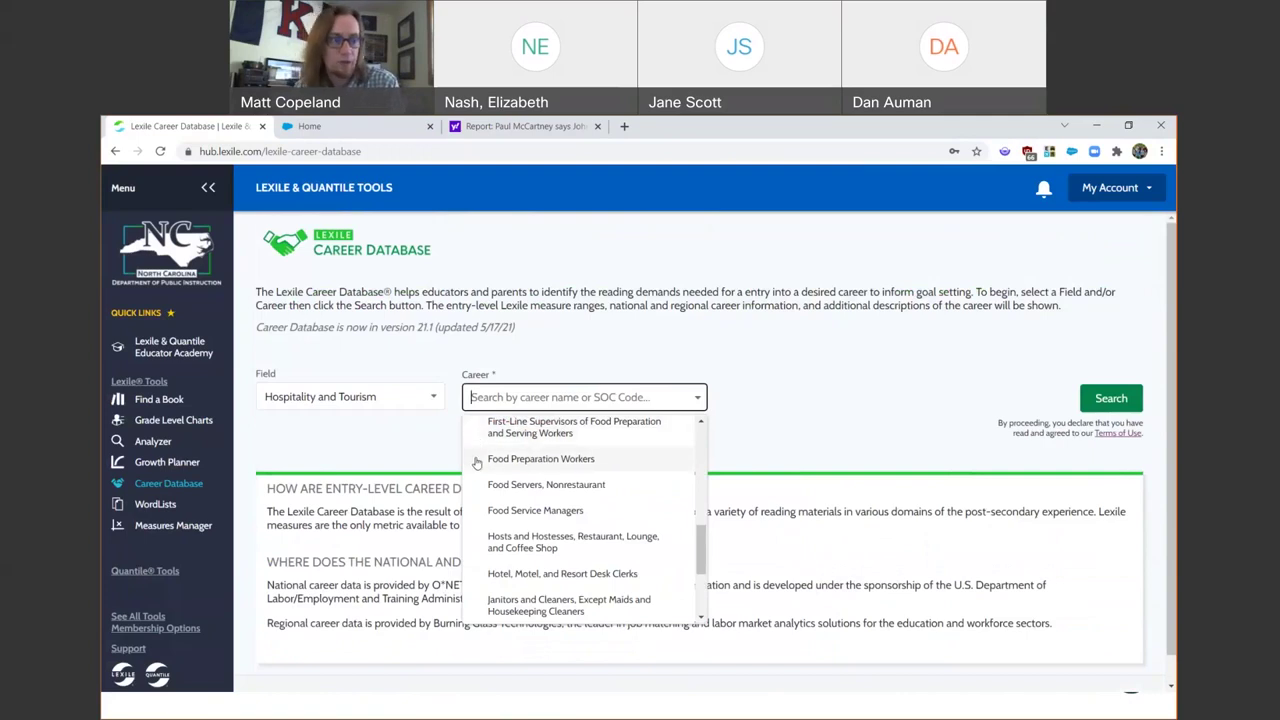
{"action": "left_click", "coordinate": [500, 512]}
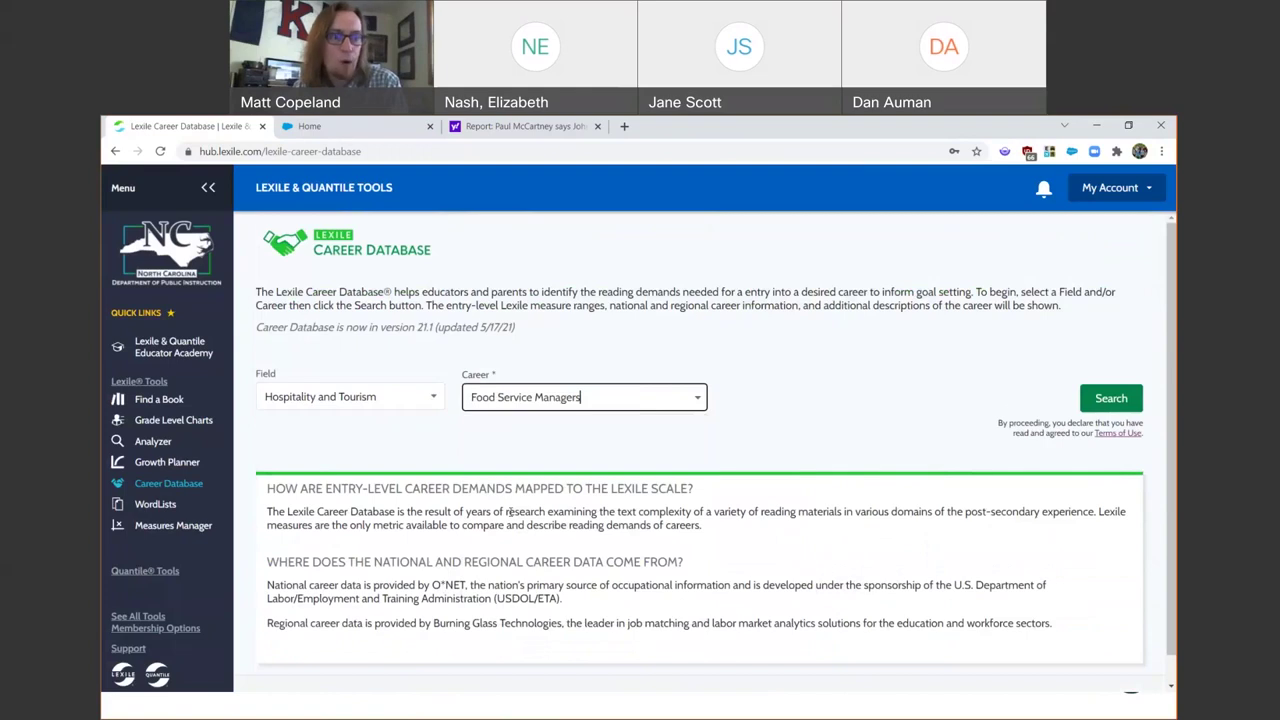
Run the Food Service Managers lookup, review its 1130L–1180L range, and close Chrome
{"action": "left_click", "coordinate": [1112, 400]}
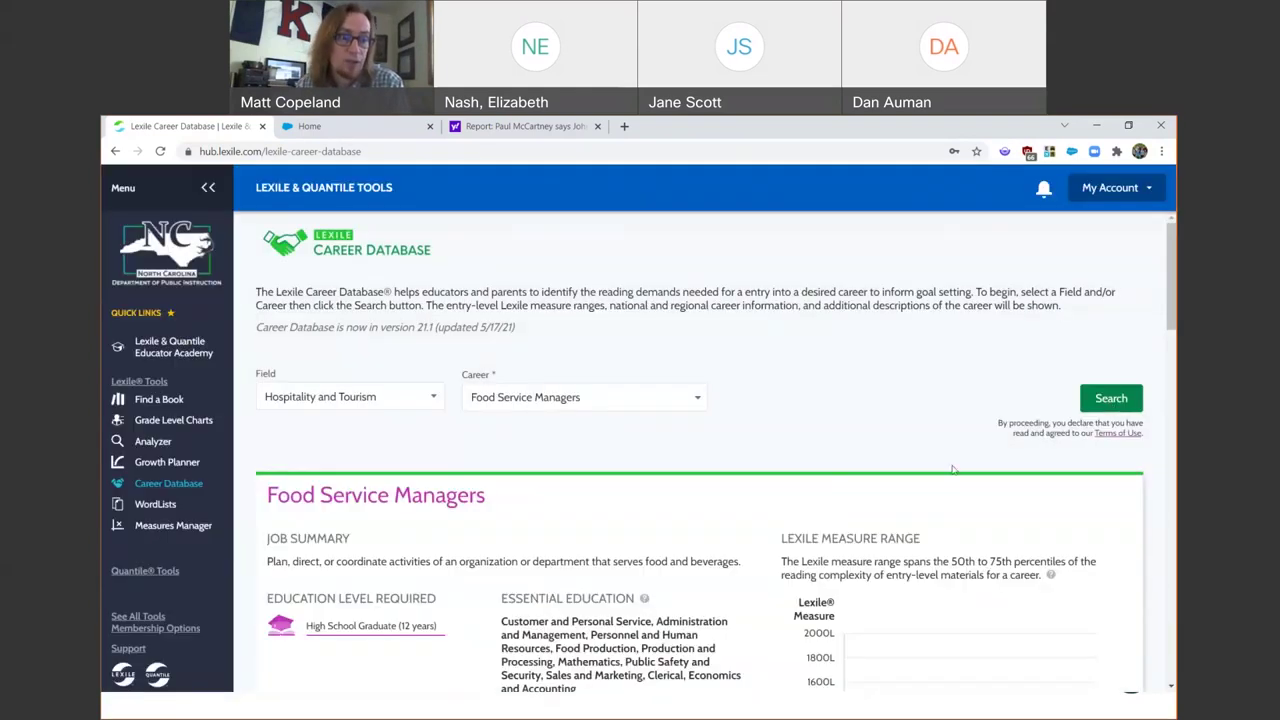
{"action": "scroll", "coordinate": [900, 500], "scroll_direction": "down", "scroll_amount": 2}
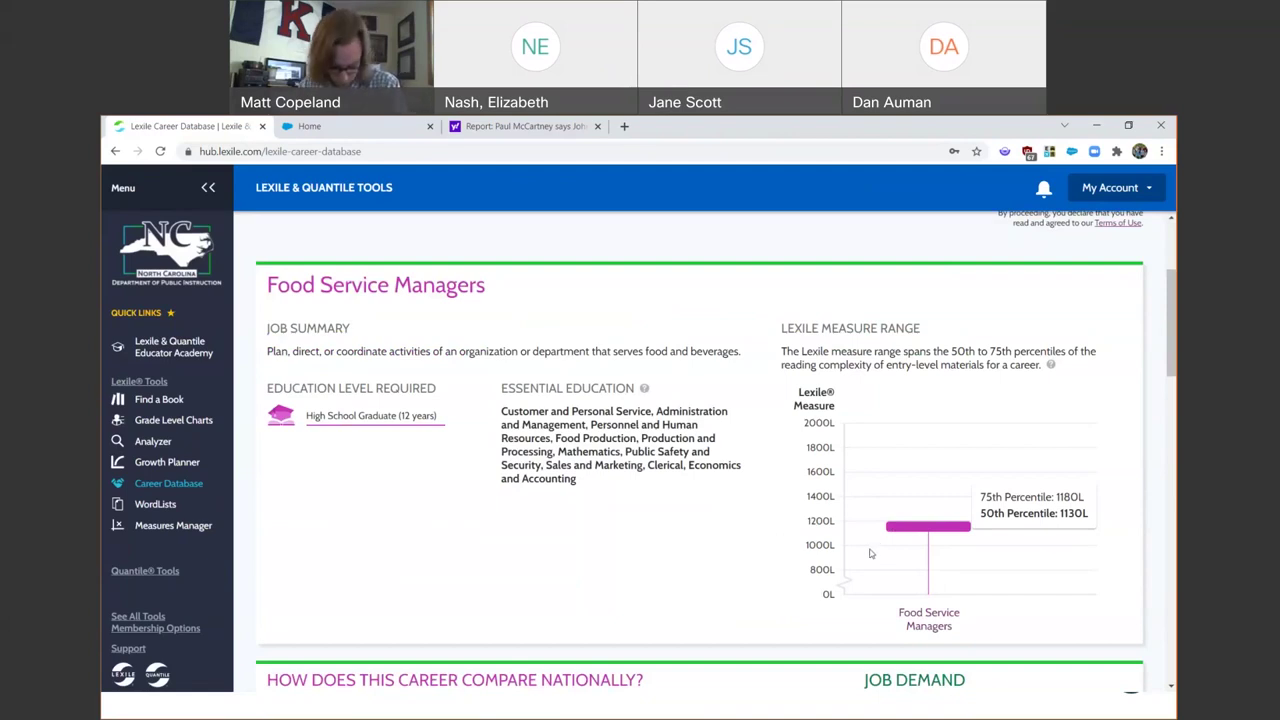
{"action": "scroll", "coordinate": [868, 554], "scroll_direction": "up", "scroll_amount": 1}
{"action": "scroll", "coordinate": [868, 554], "scroll_direction": "up", "scroll_amount": 1}
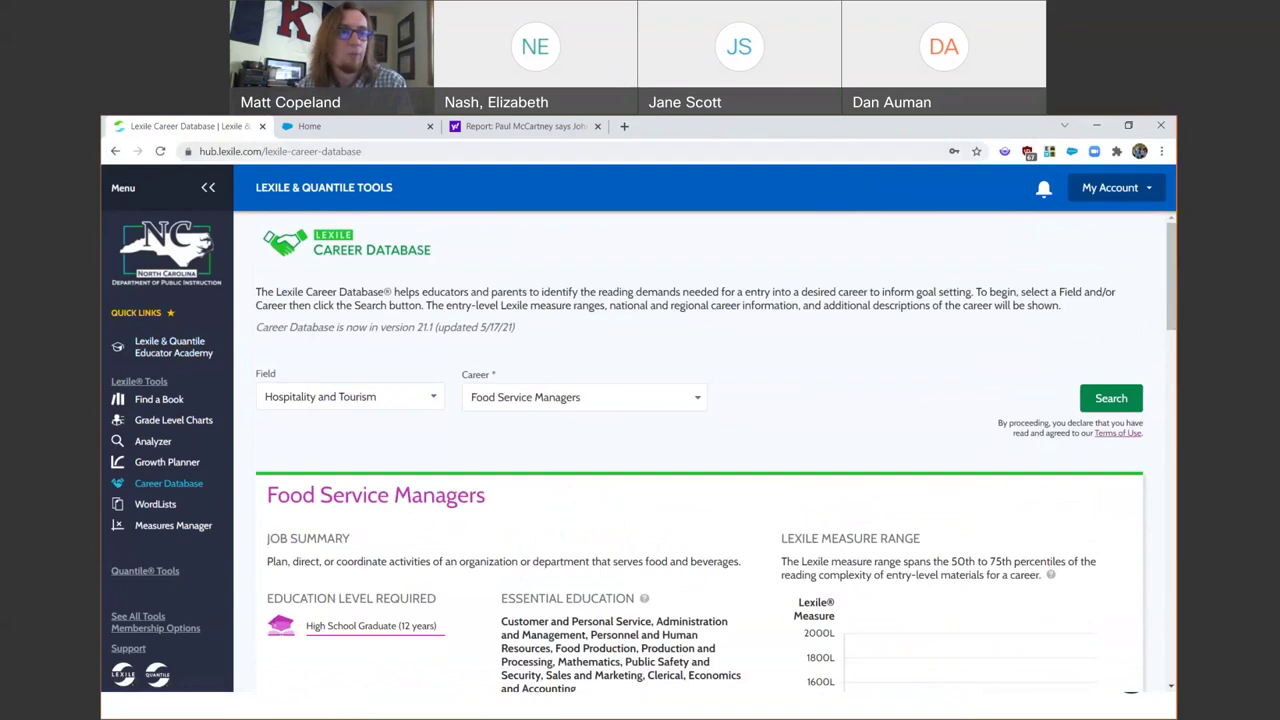
{"action": "left_click", "coordinate": [1161, 126]}
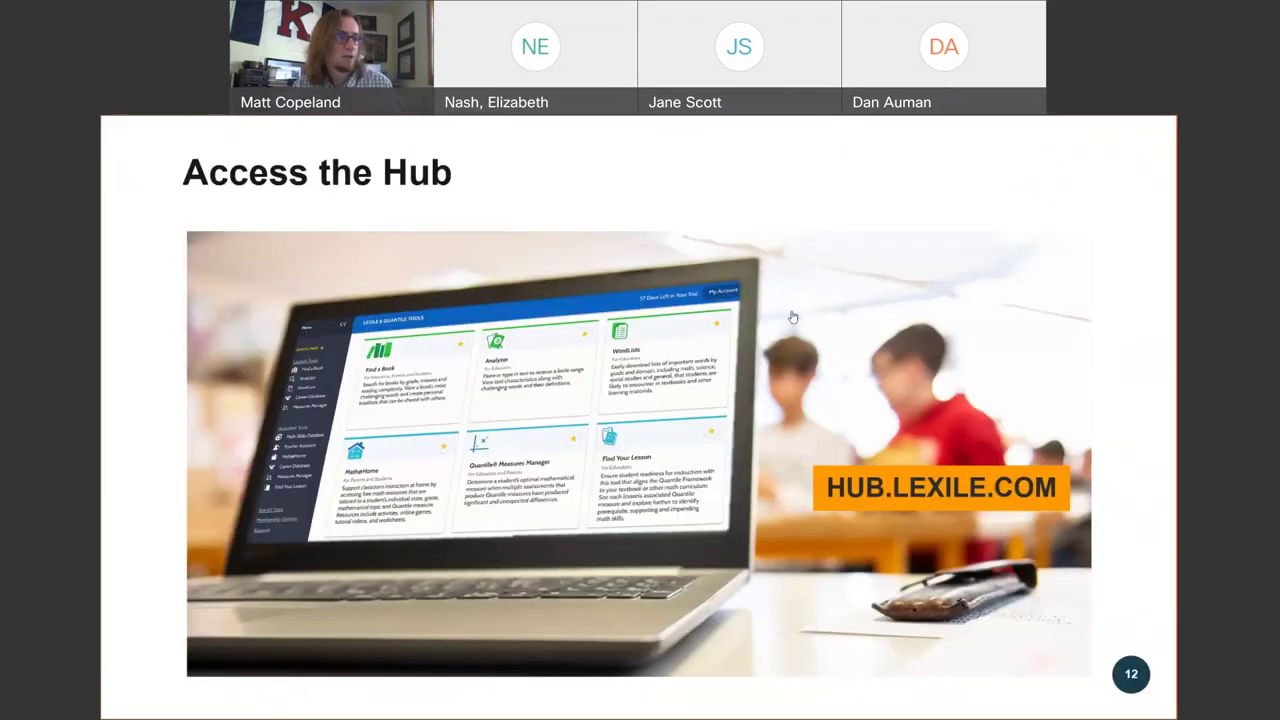
Hide the slide show to reveal the Windows desktop
{"action": "key", "text": "super+d"}
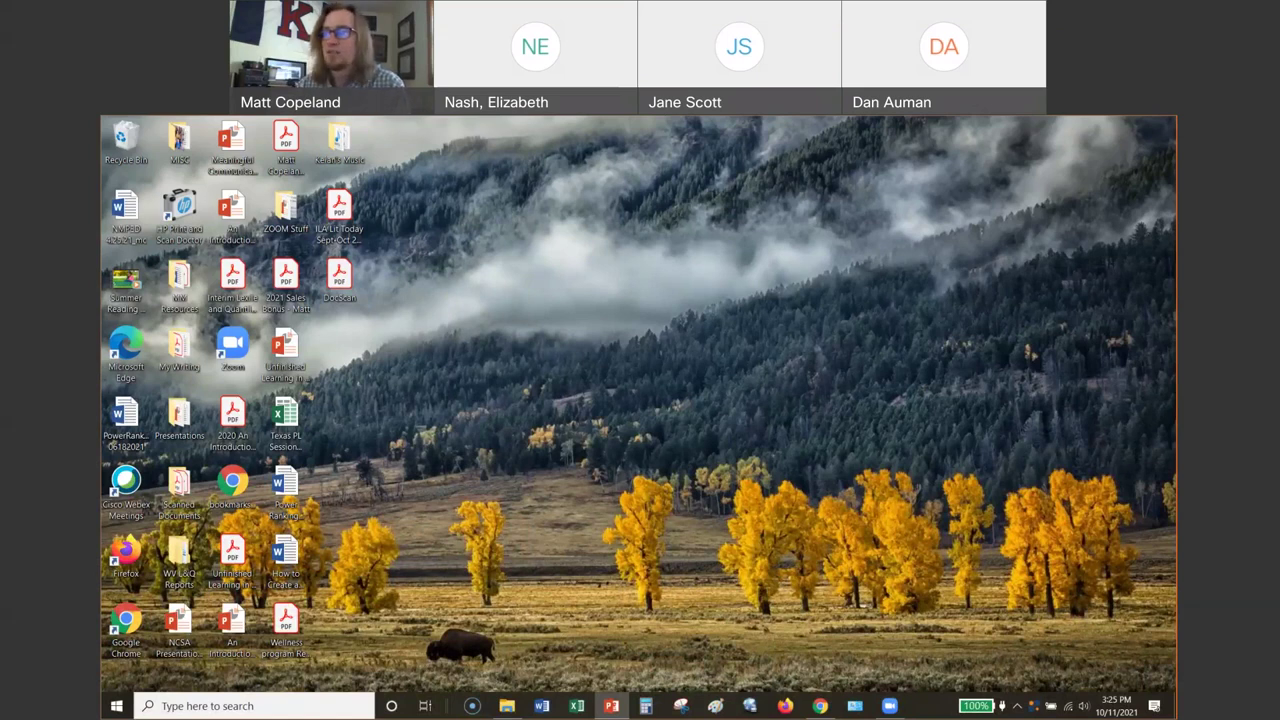
Restore the presentation and swap presenter view so the Questions? slide fills the screen
{"action": "left_click", "coordinate": [611, 706]}
{"action": "left_click", "coordinate": [334, 137]}
{"action": "left_click", "coordinate": [332, 164]}
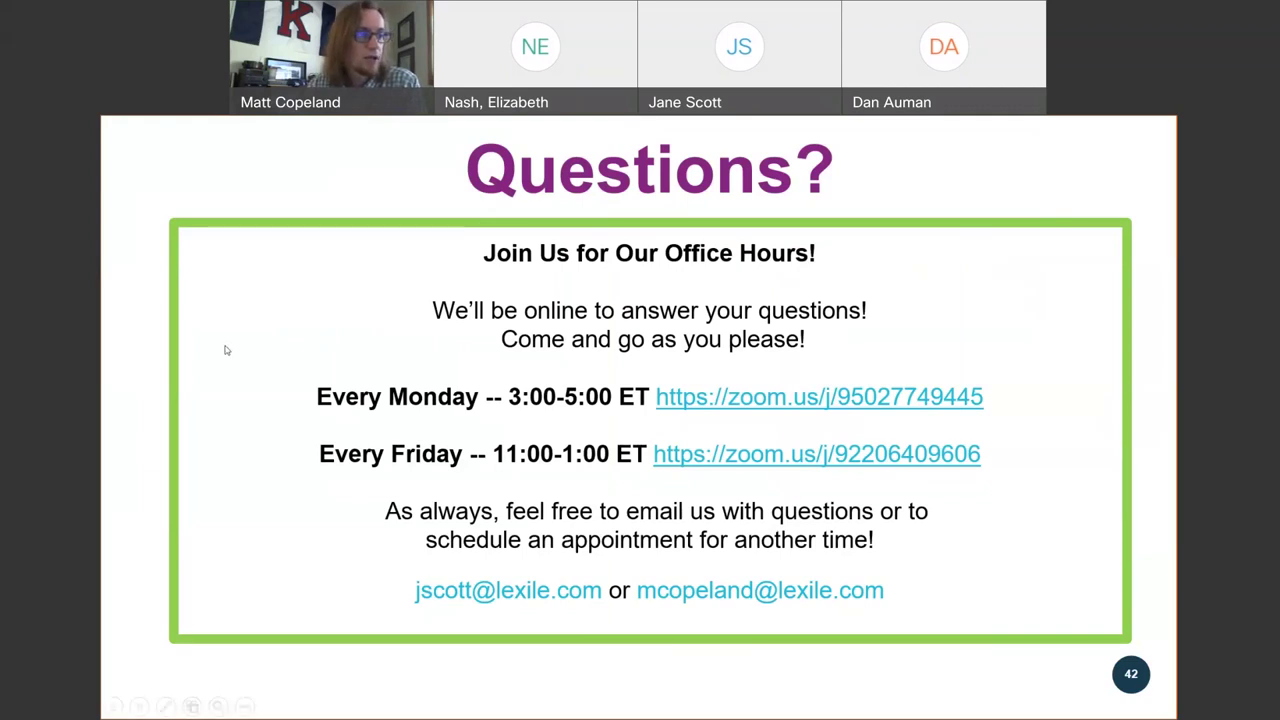
Advance to the Connect With Us slide, end the show, and bring PowerPoint forward
{"action": "key", "text": "Right"}
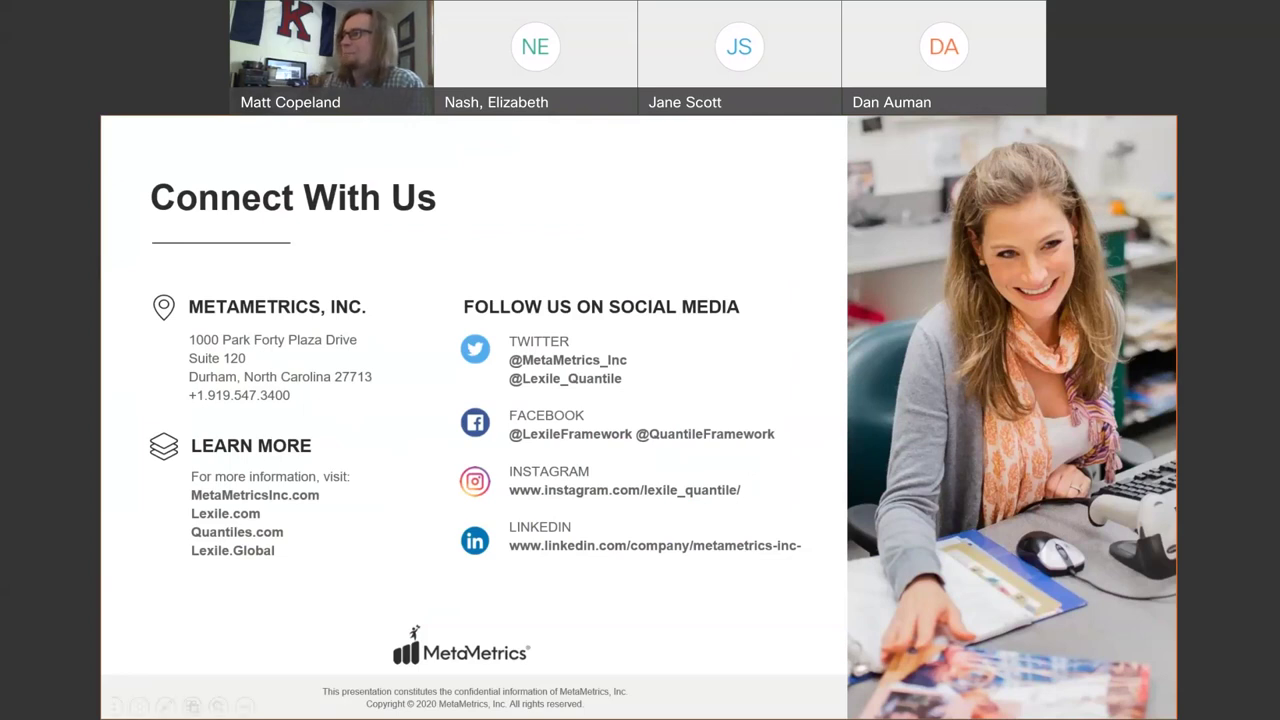
{"action": "key", "text": "Escape"}
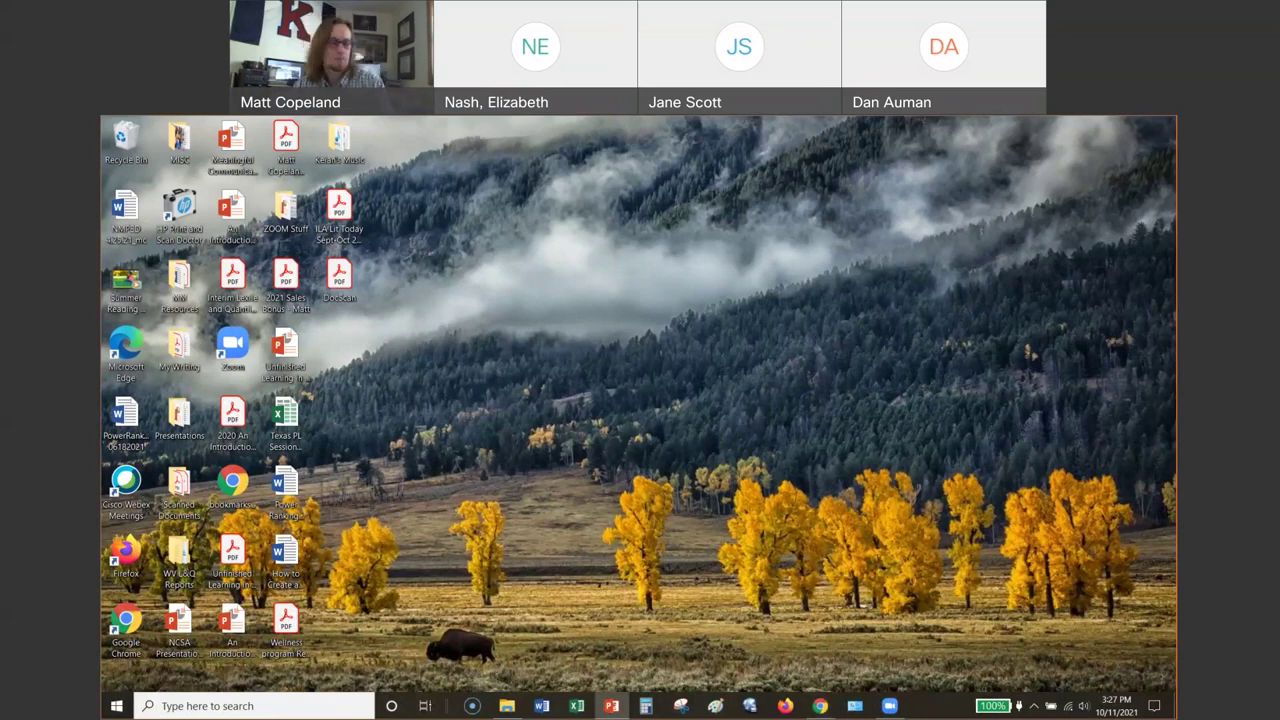
{"action": "left_click", "coordinate": [614, 707]}
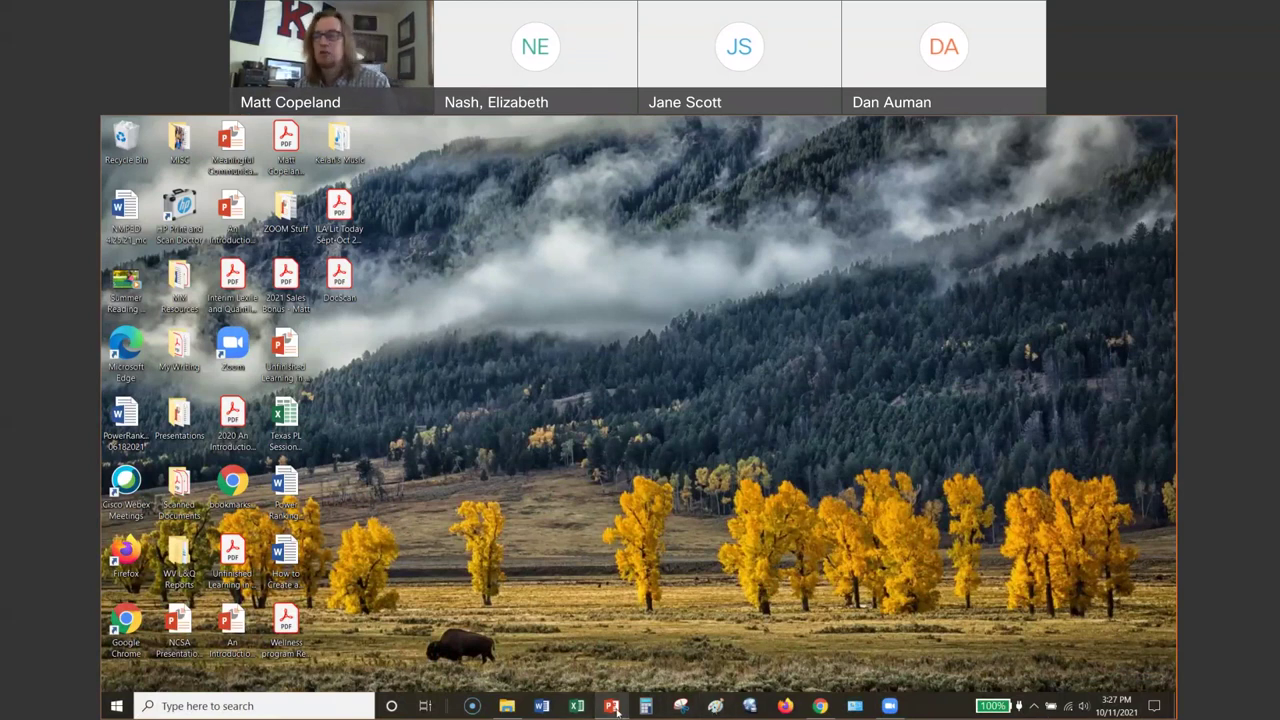